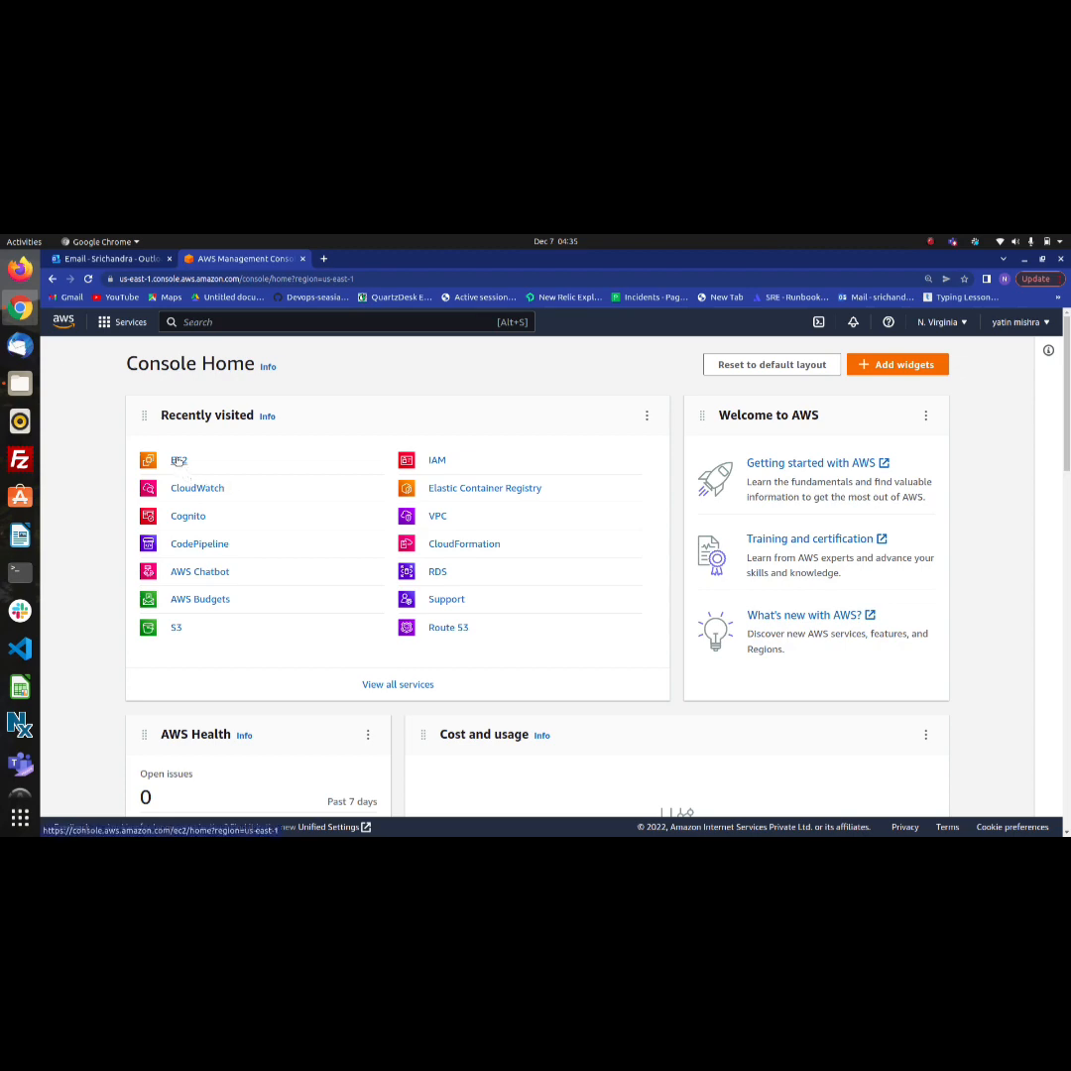
Start launching a new EC2 instance and name it cloudwatch-ec2
left_click(179, 460)
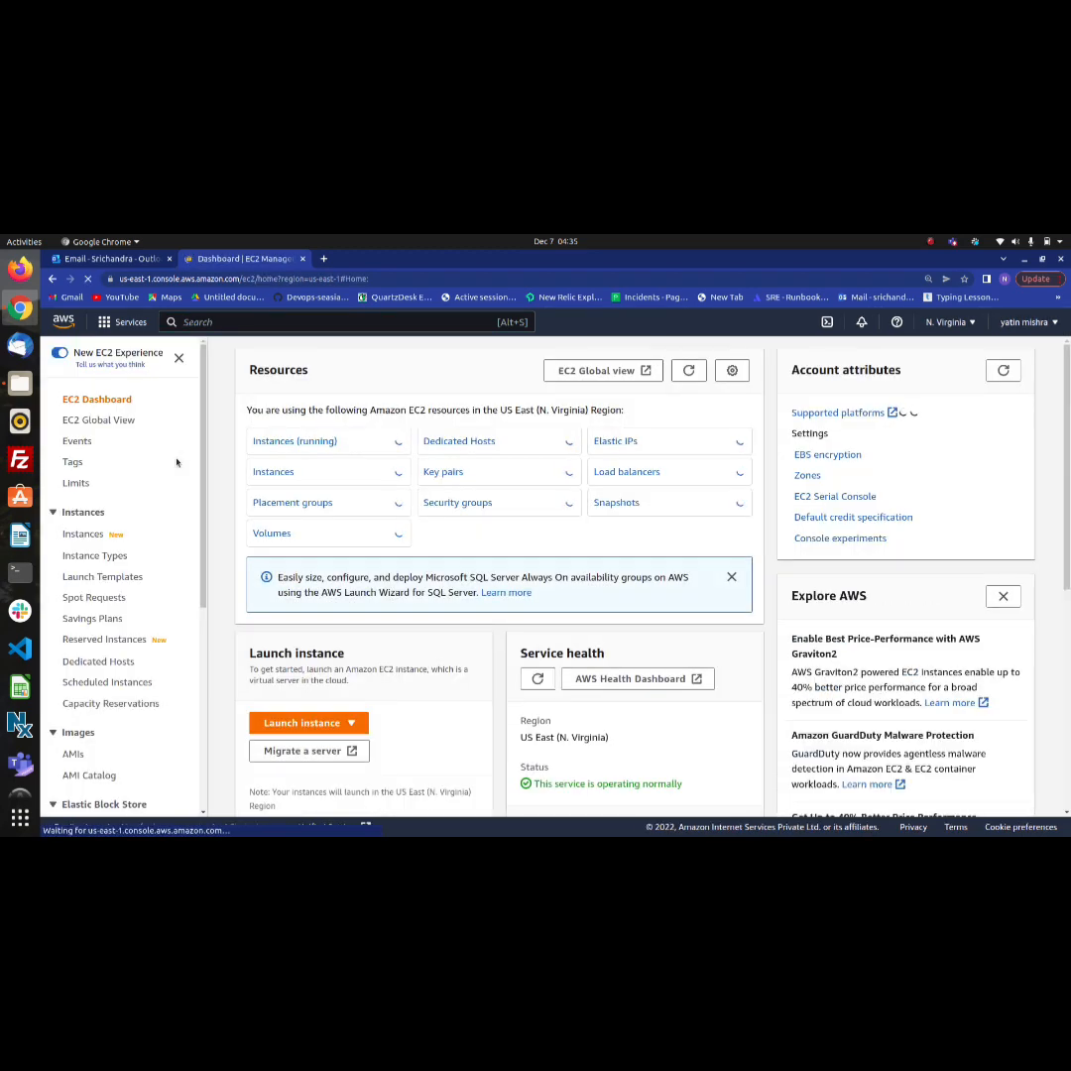
left_click(290, 443)
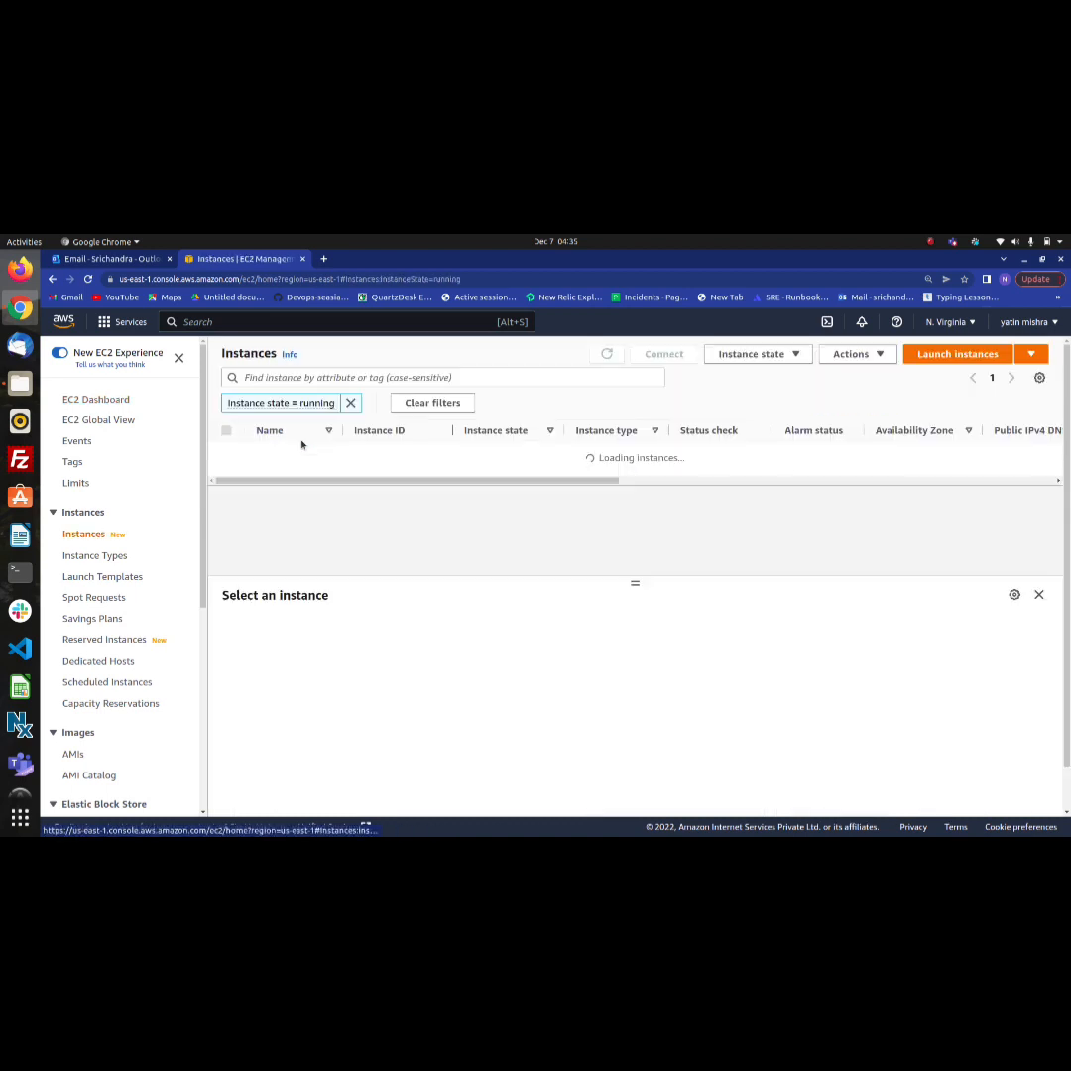
left_click(962, 354)
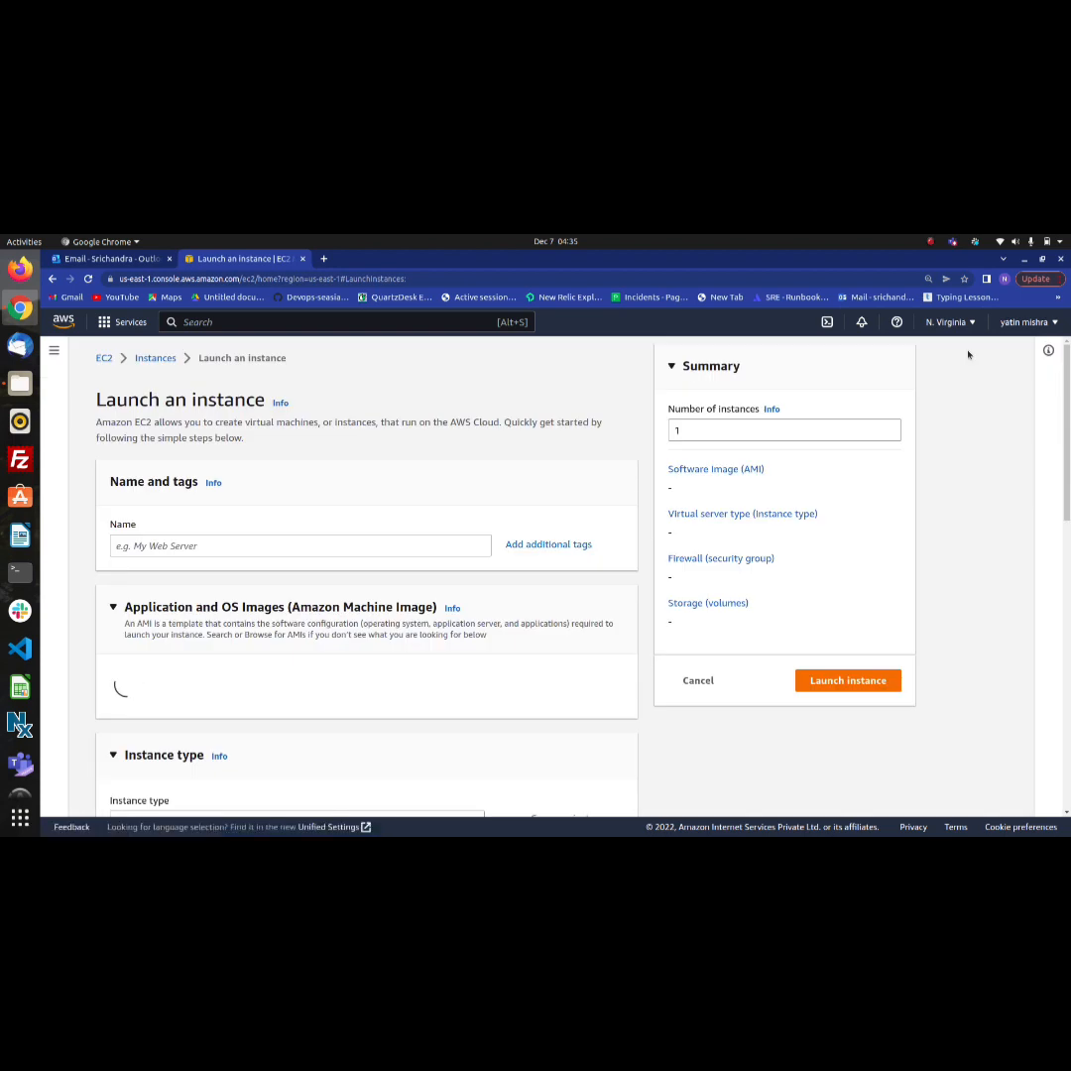
left_click(286, 554)
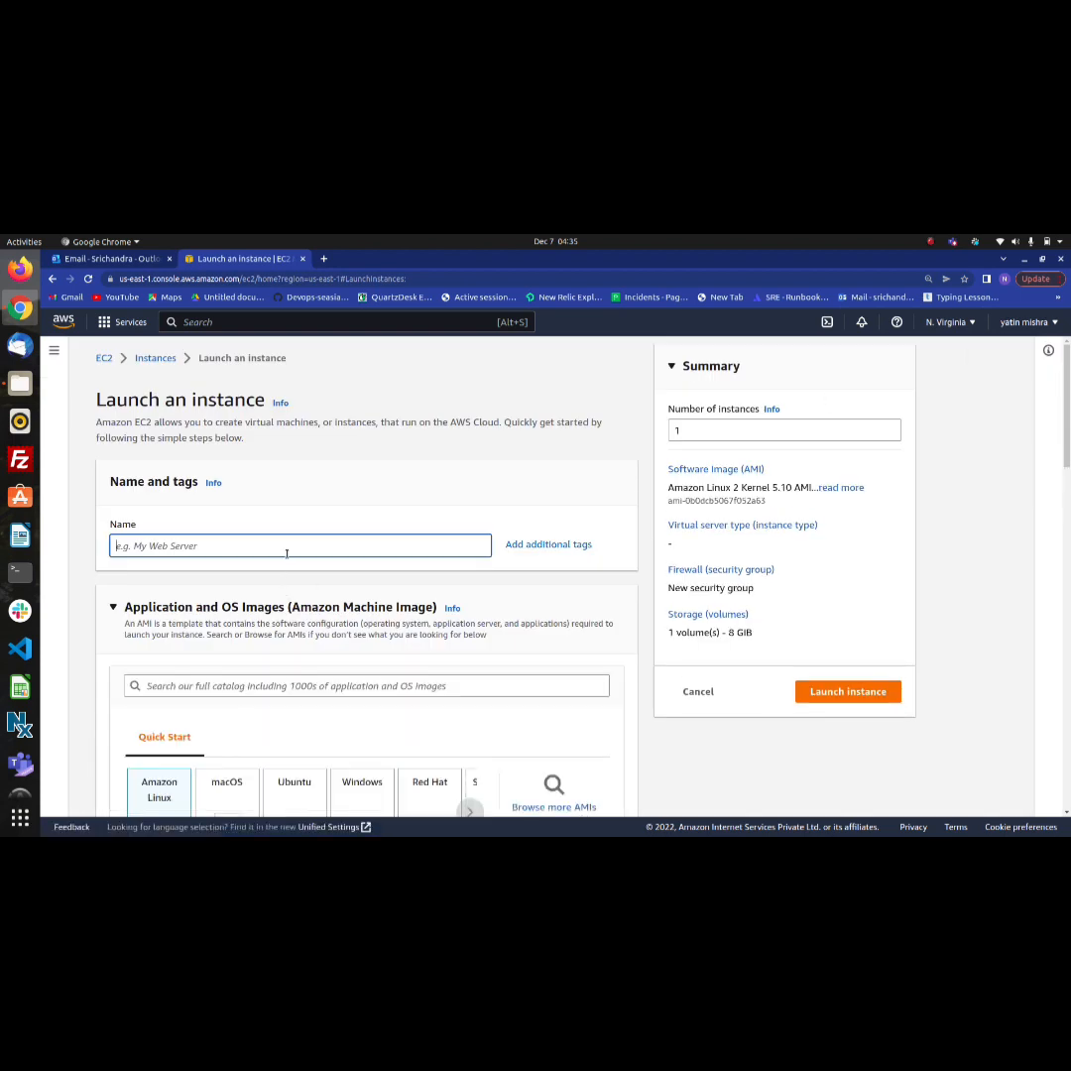
type("cloudwatch-ec2")
Choose the Ubuntu machine image for the instance and assign the existing key pair pol
scroll(286, 555, "down", 3)
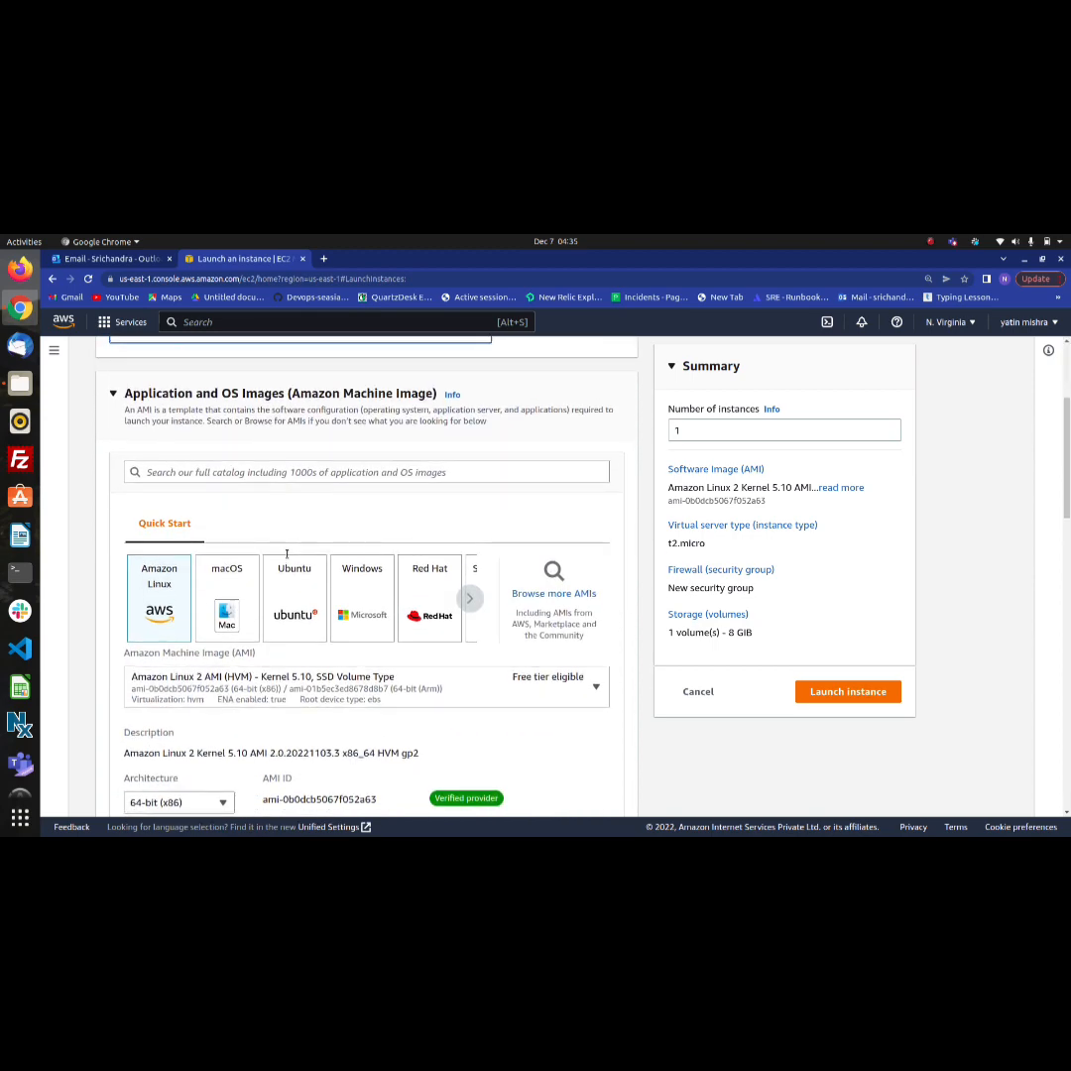
left_click(288, 606)
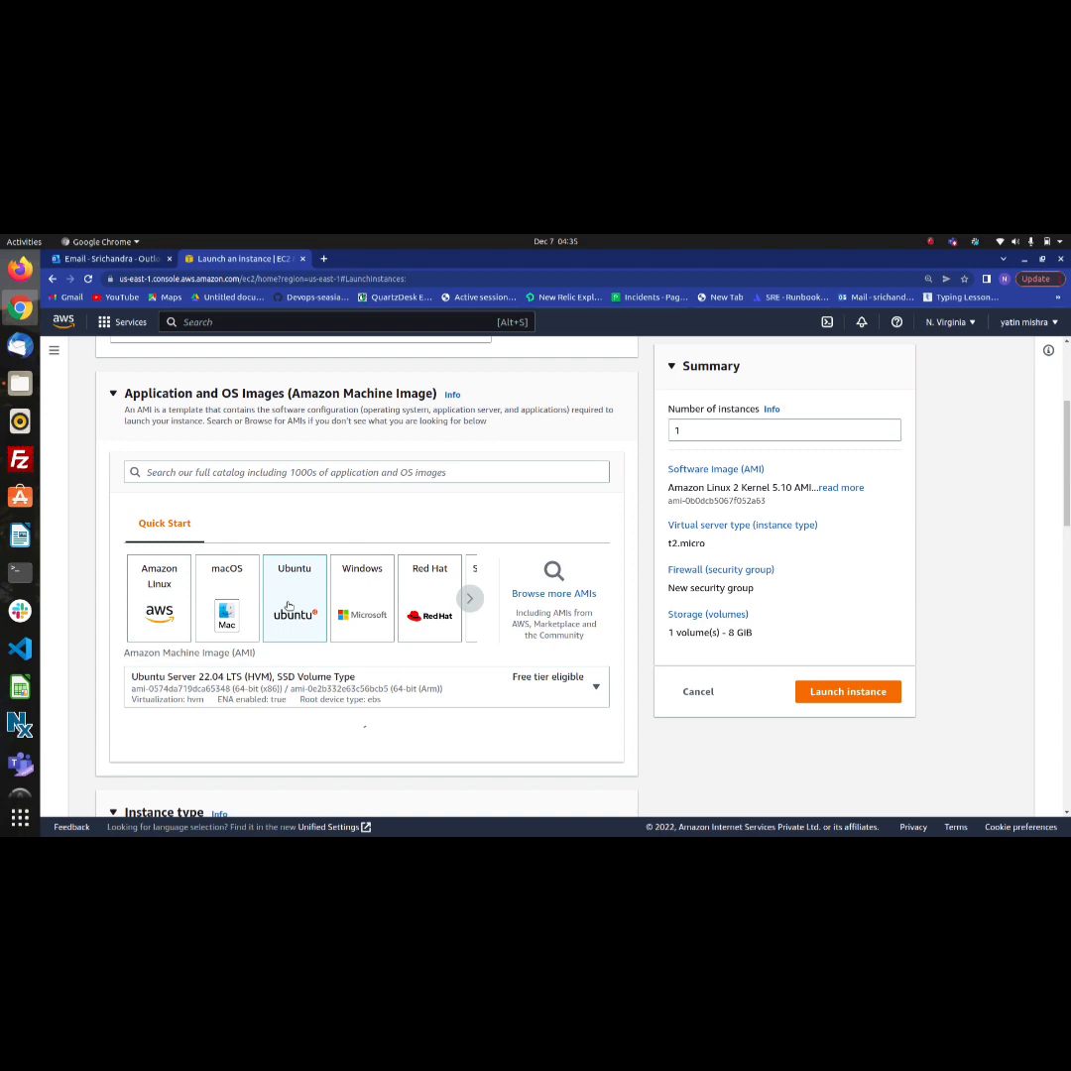
scroll(294, 615, "down", 5)
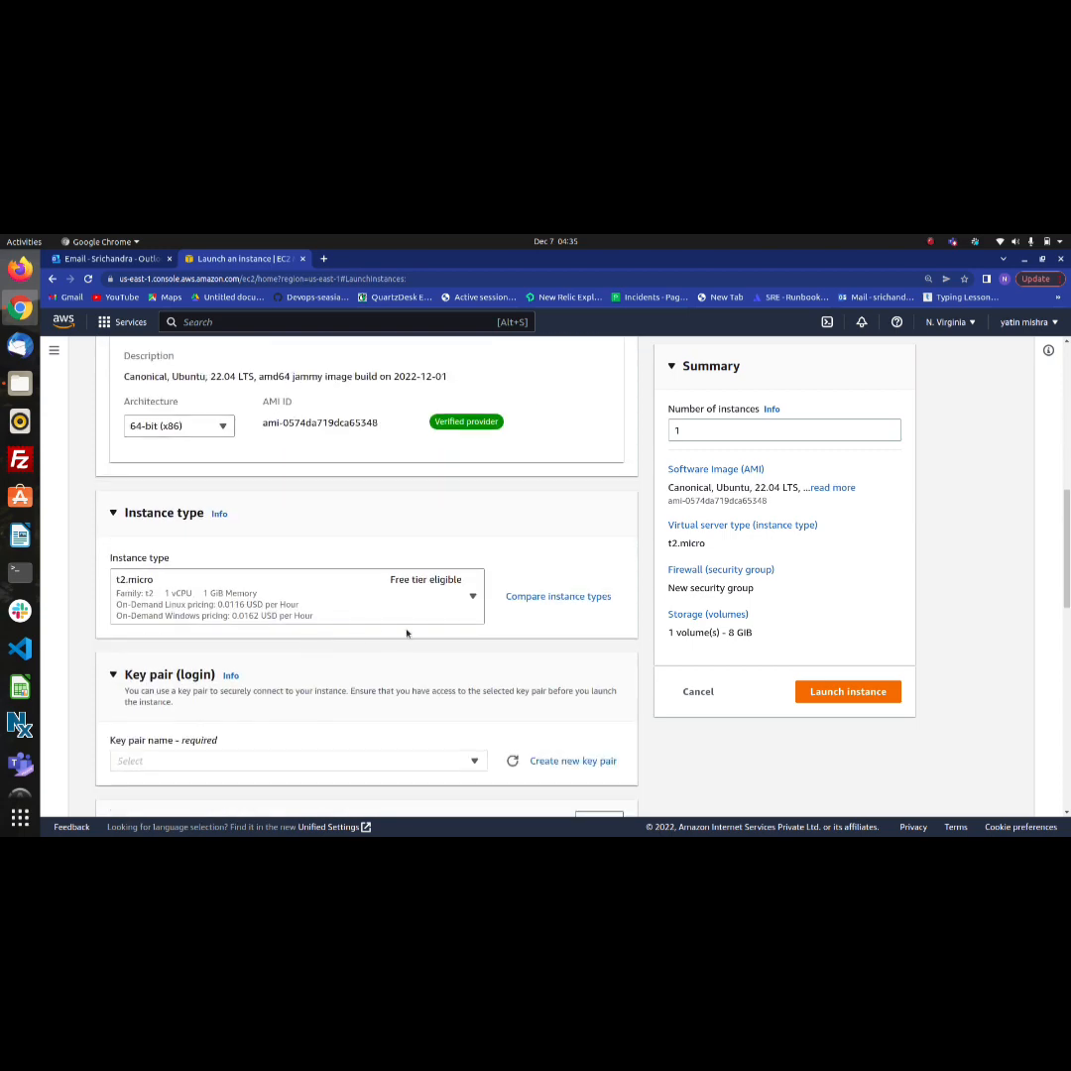
scroll(473, 598, "down", 2)
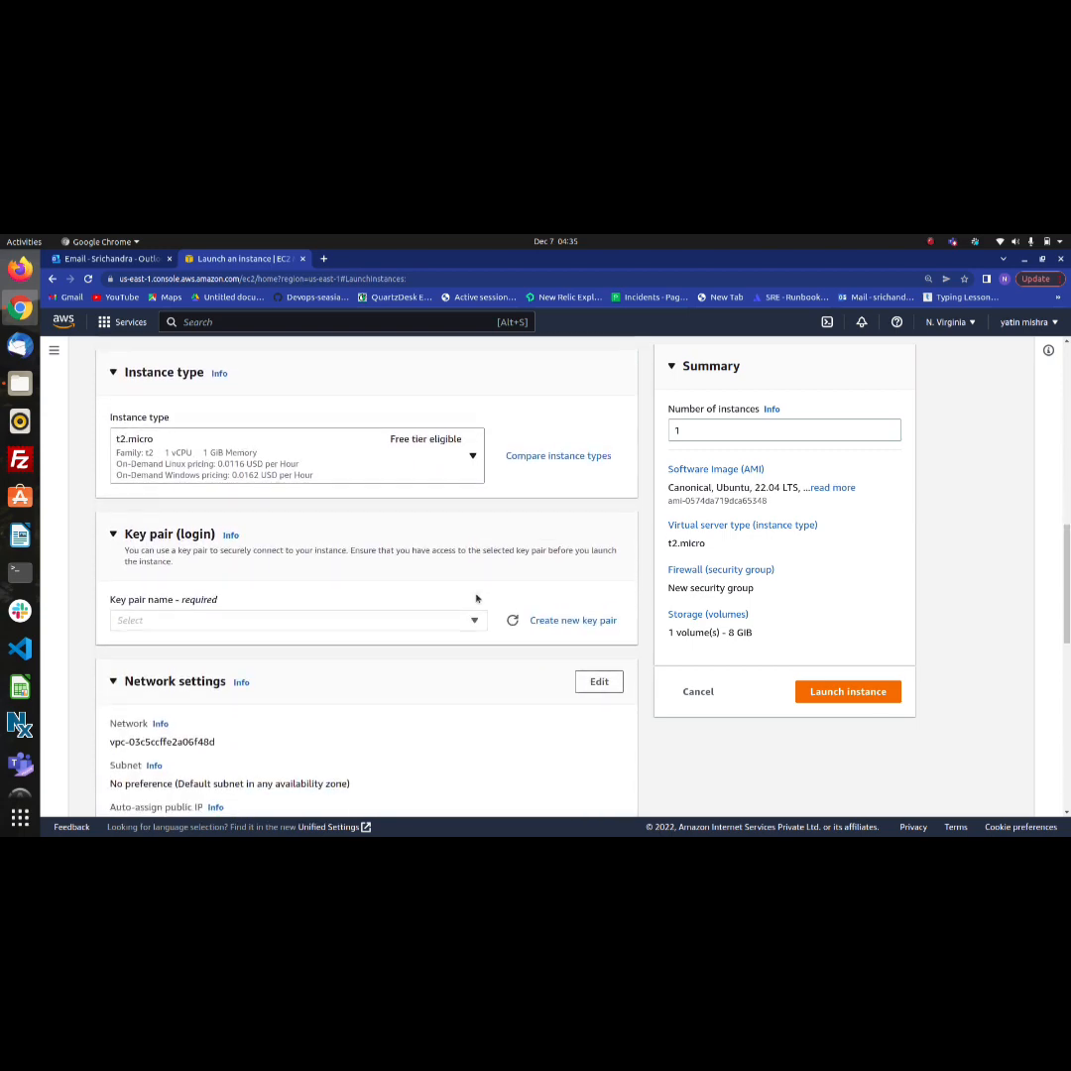
left_click(483, 627)
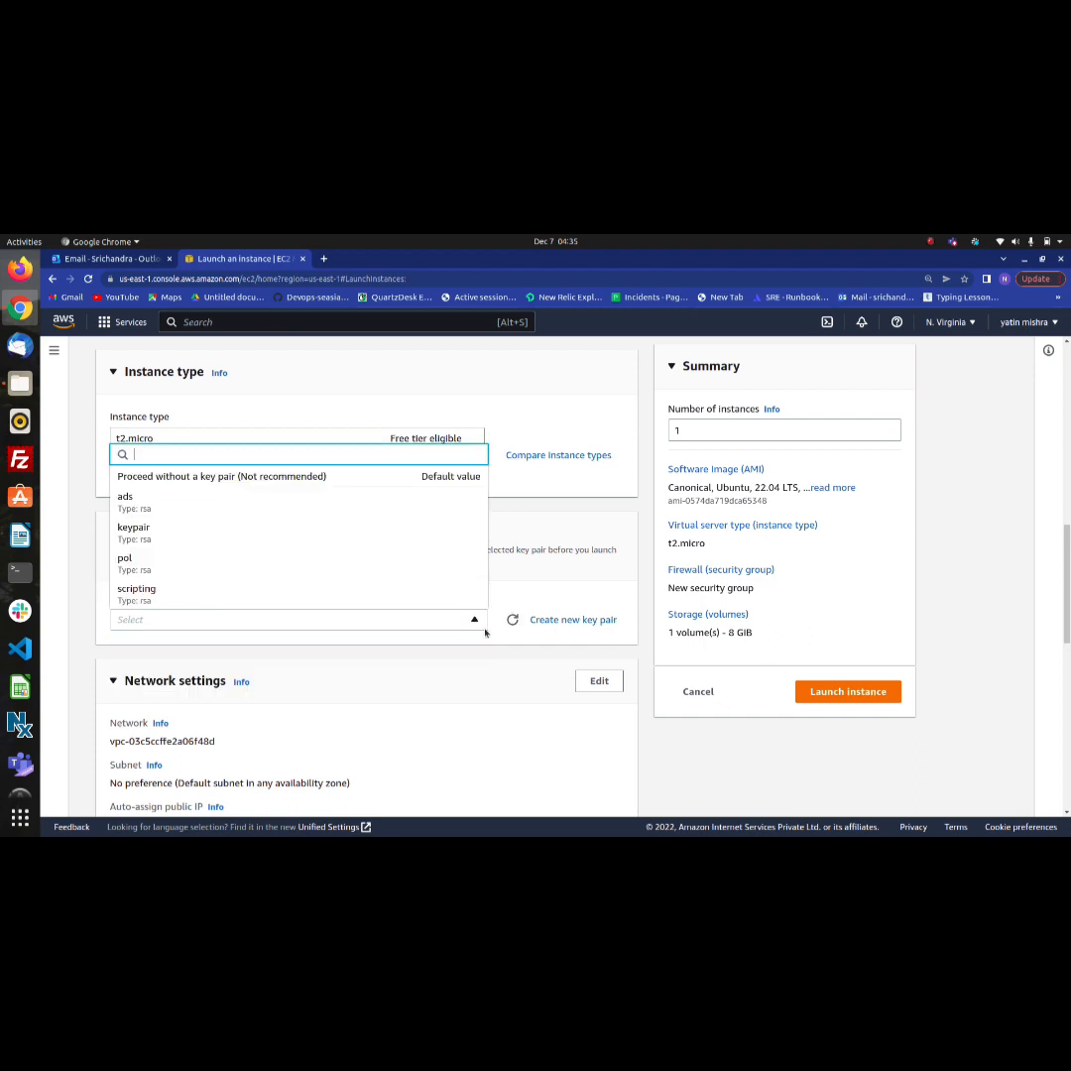
left_click(430, 567)
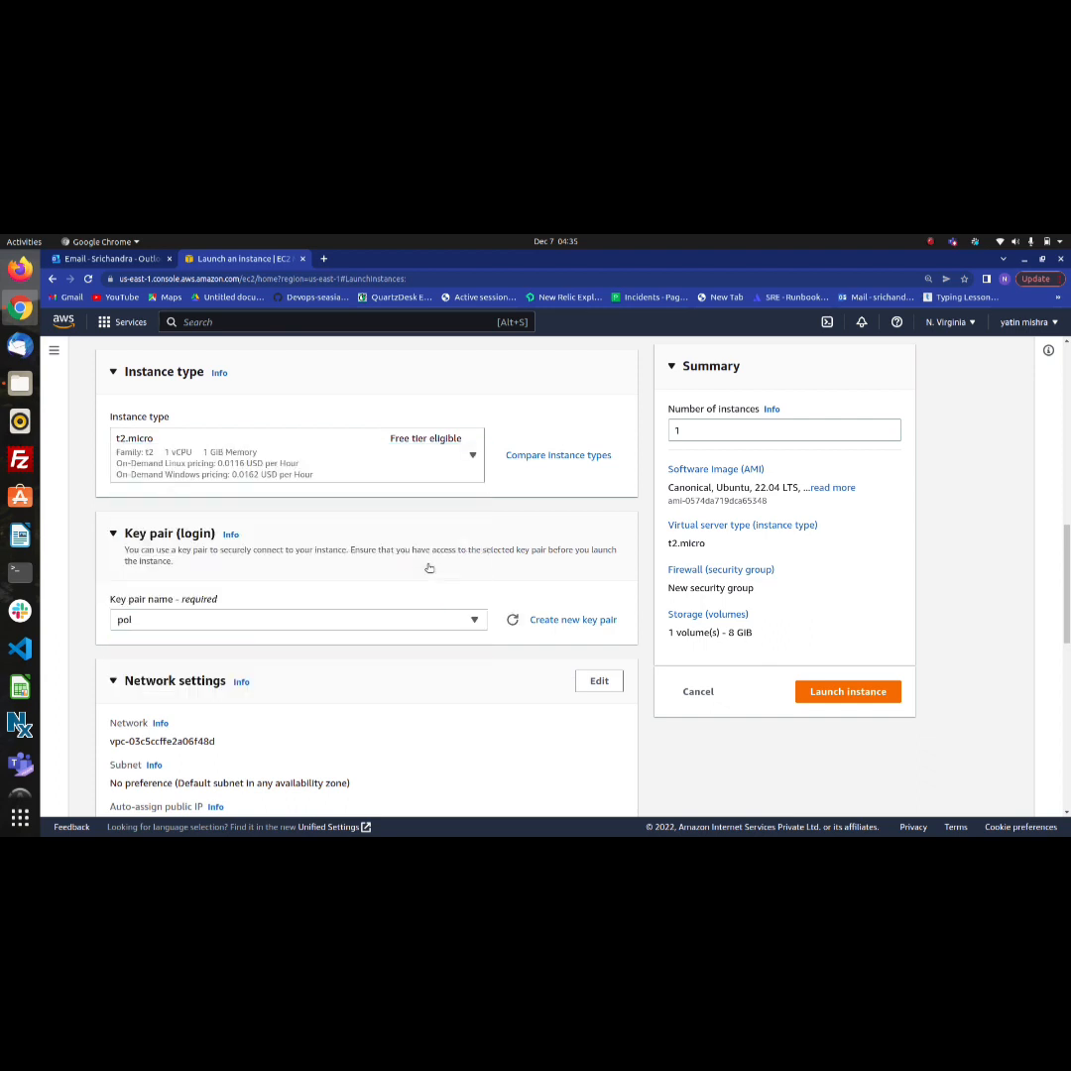
Allow both HTTPS and HTTP traffic from the internet in the new security group
scroll(438, 649, "down", 3)
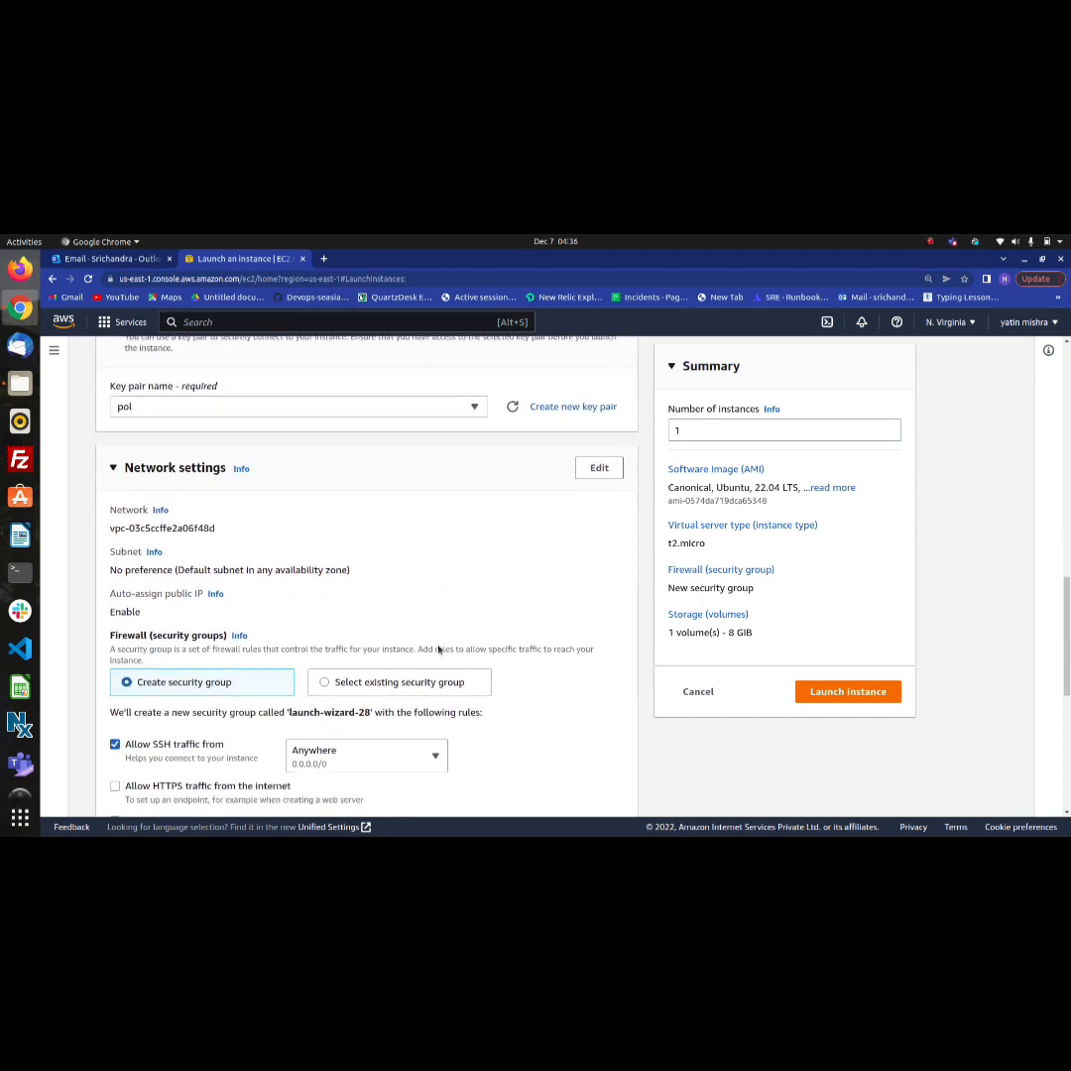
scroll(409, 677, "down", 1)
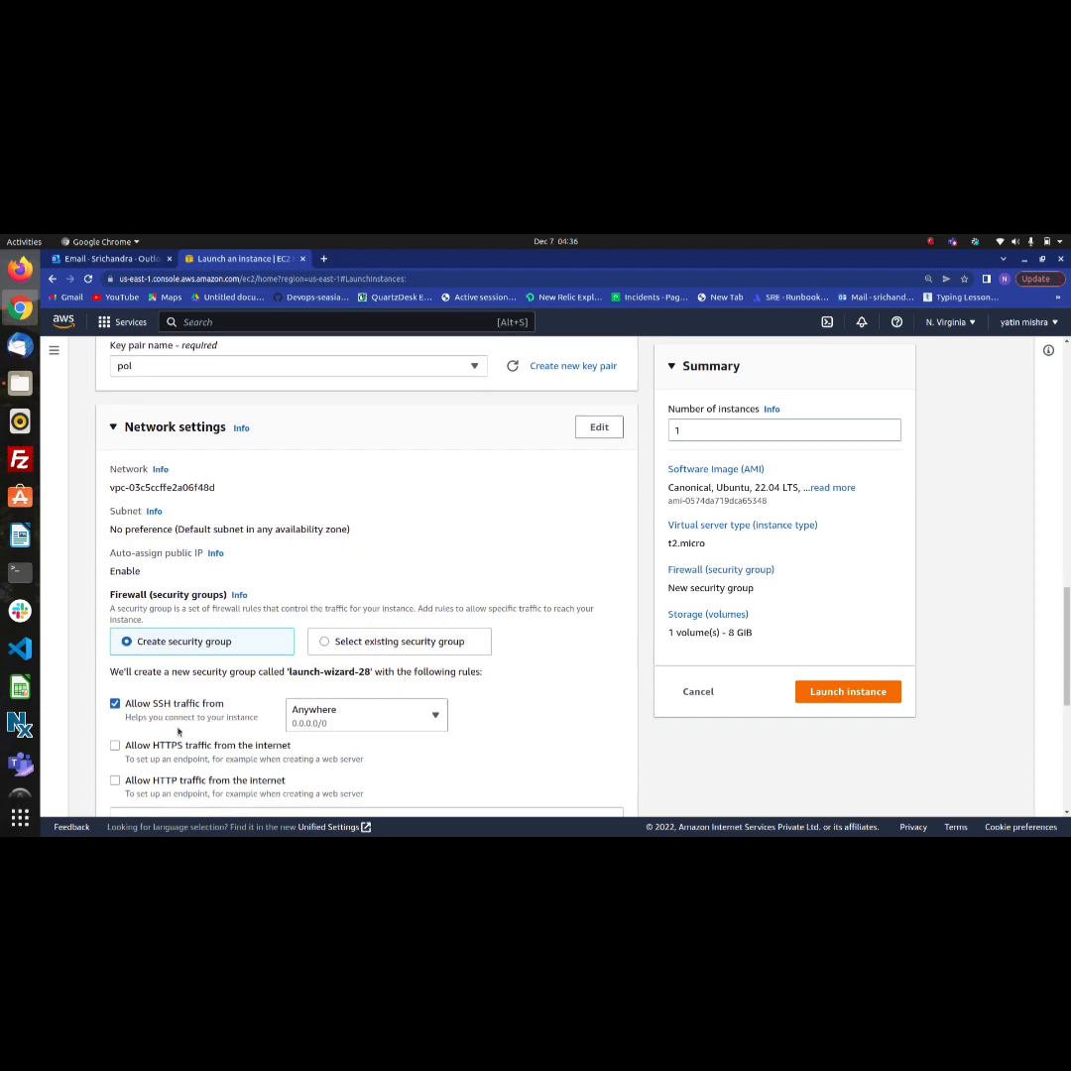
left_click(114, 746)
left_click(114, 780)
Launch the configured instance and return to the list of all instances
scroll(199, 789, "down", 5)
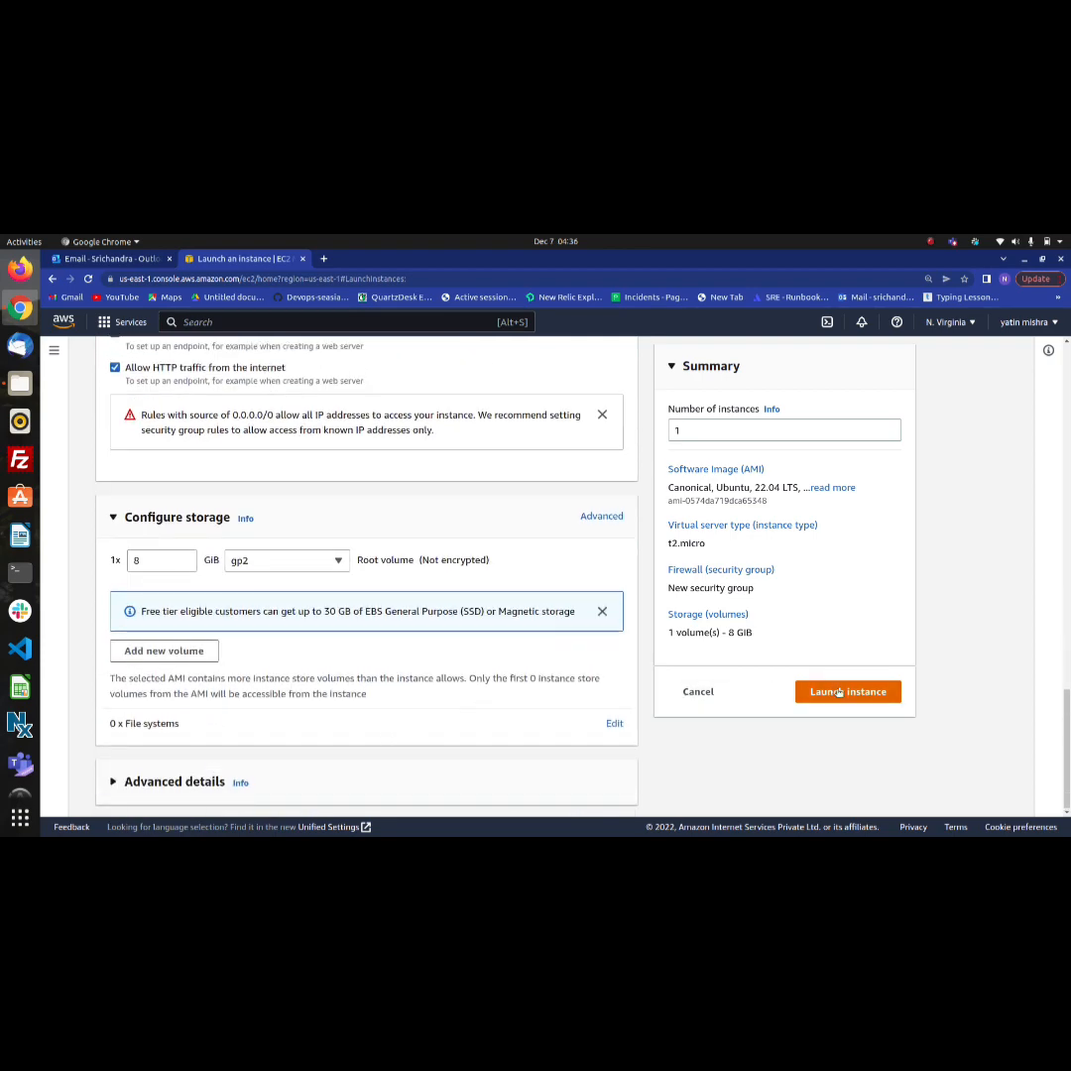
left_click(839, 692)
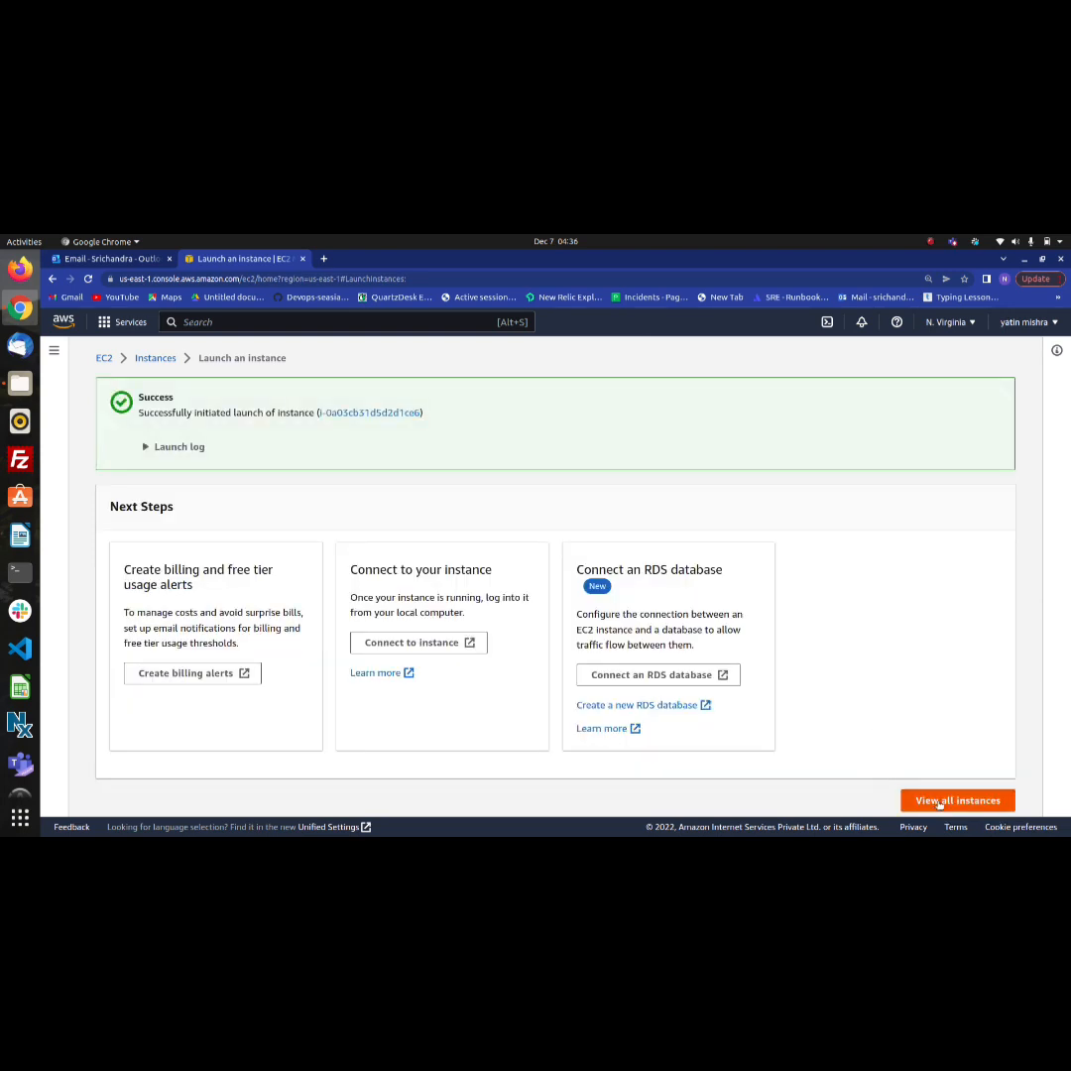
left_click(939, 803)
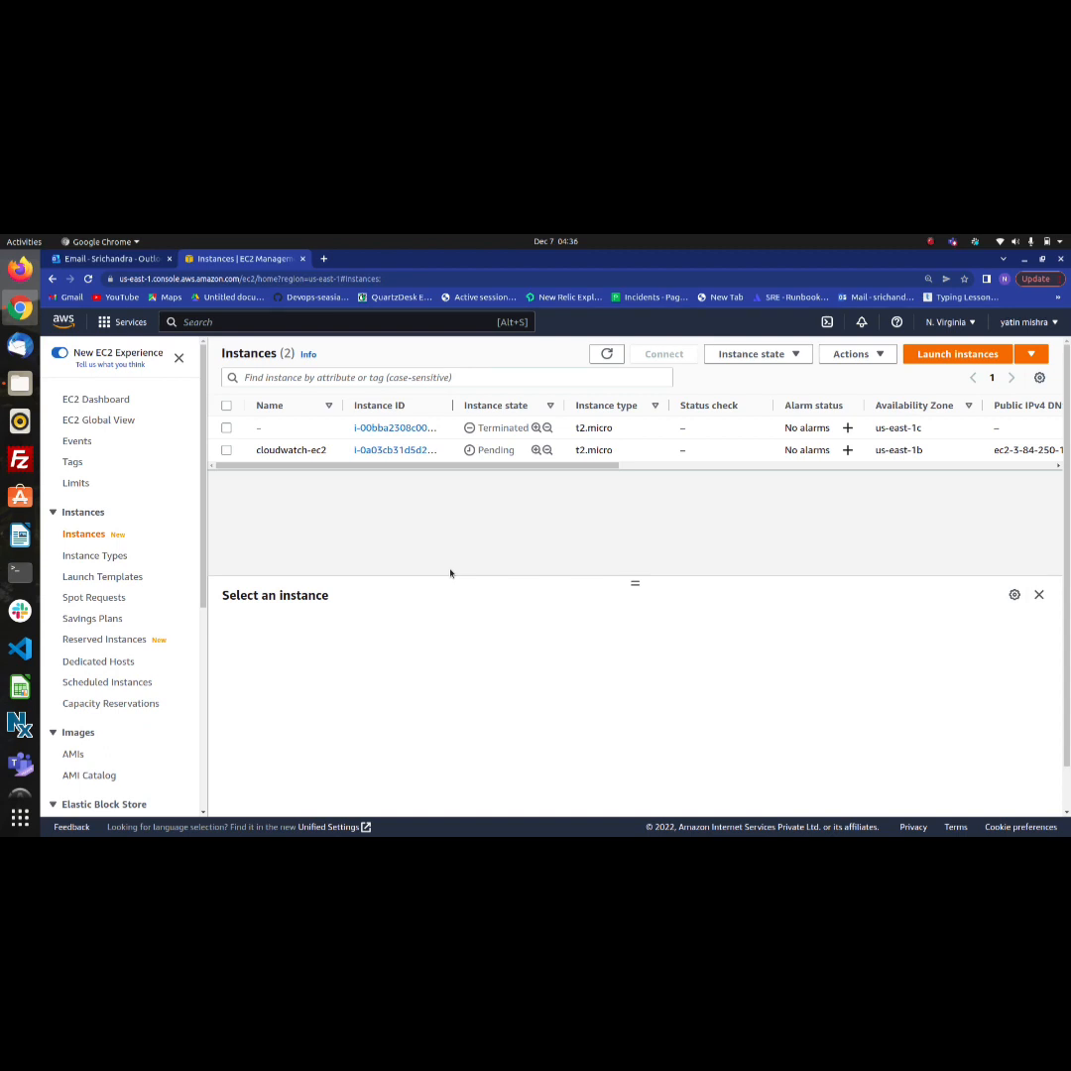
left_click(930, 241)
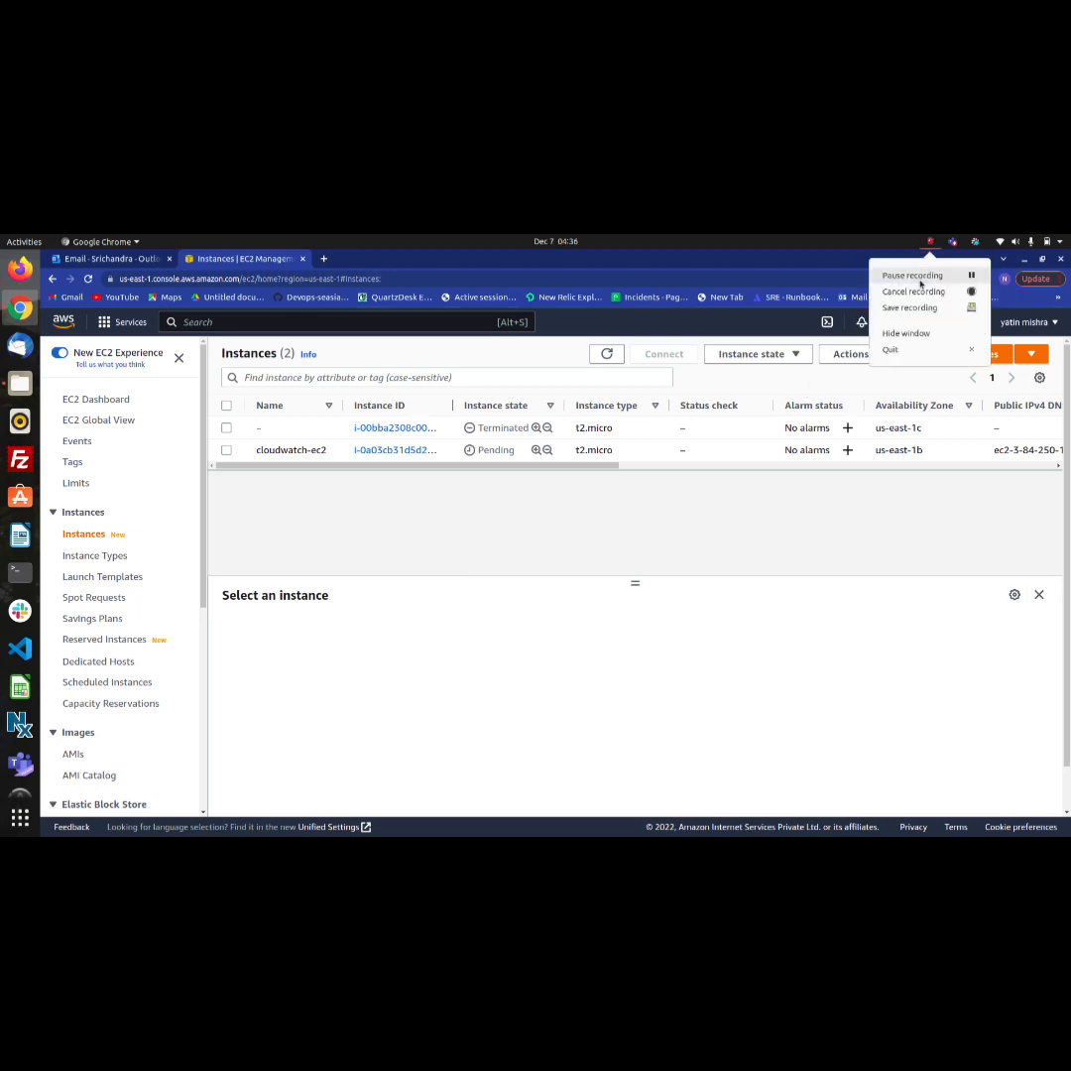
left_click(921, 284)
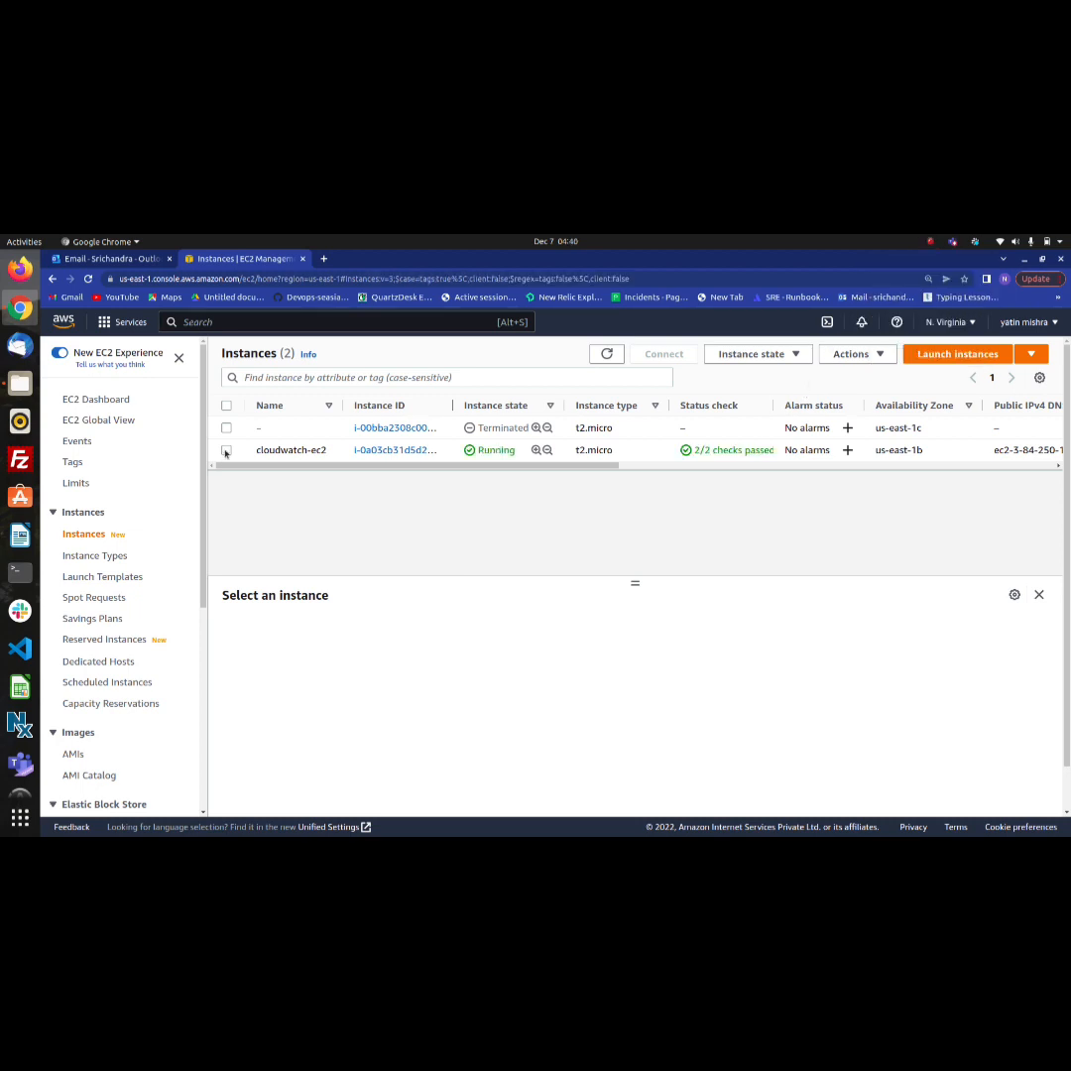
Select the cloudwatch-ec2 instance and examine its monitoring graphs
left_click(227, 450)
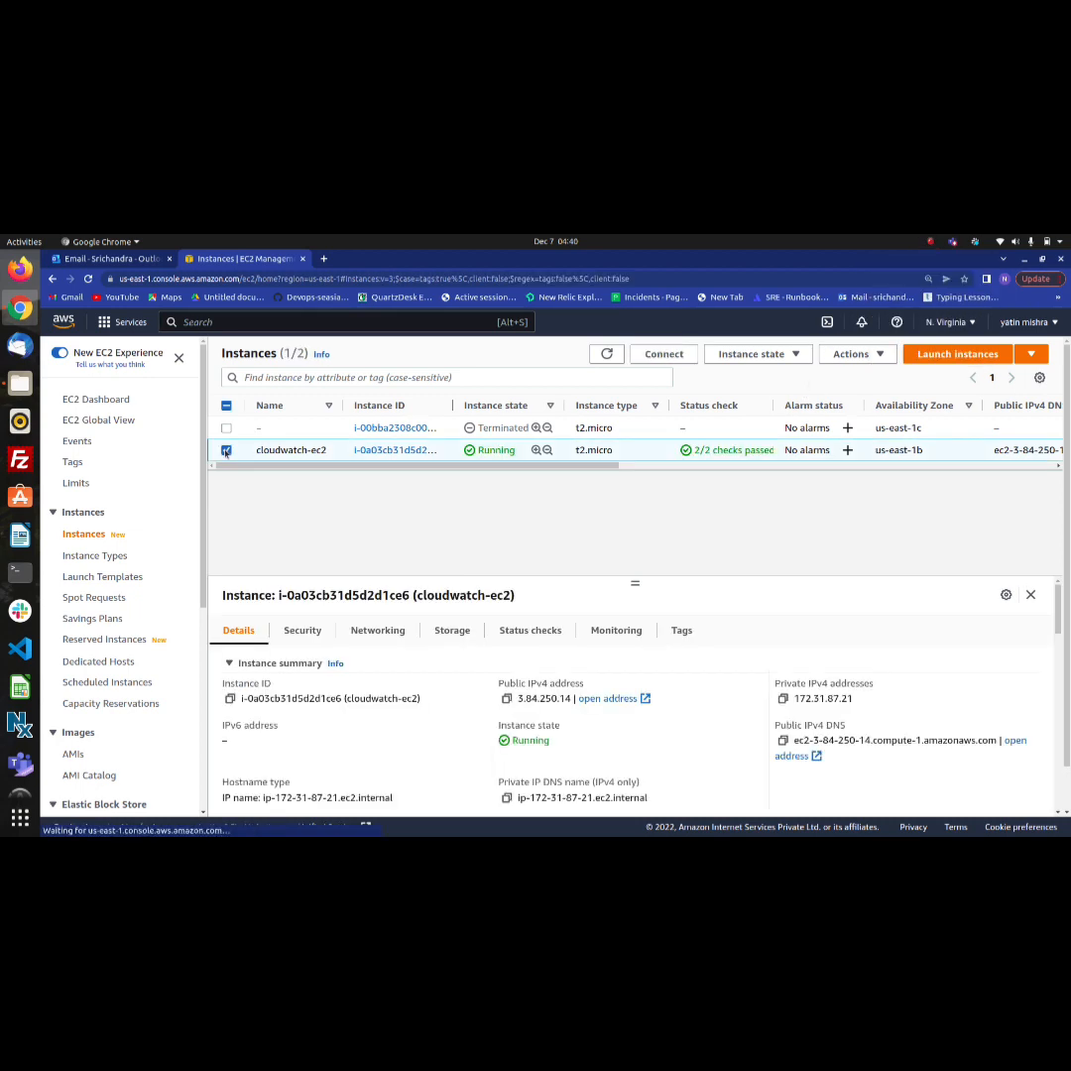
left_click(613, 632)
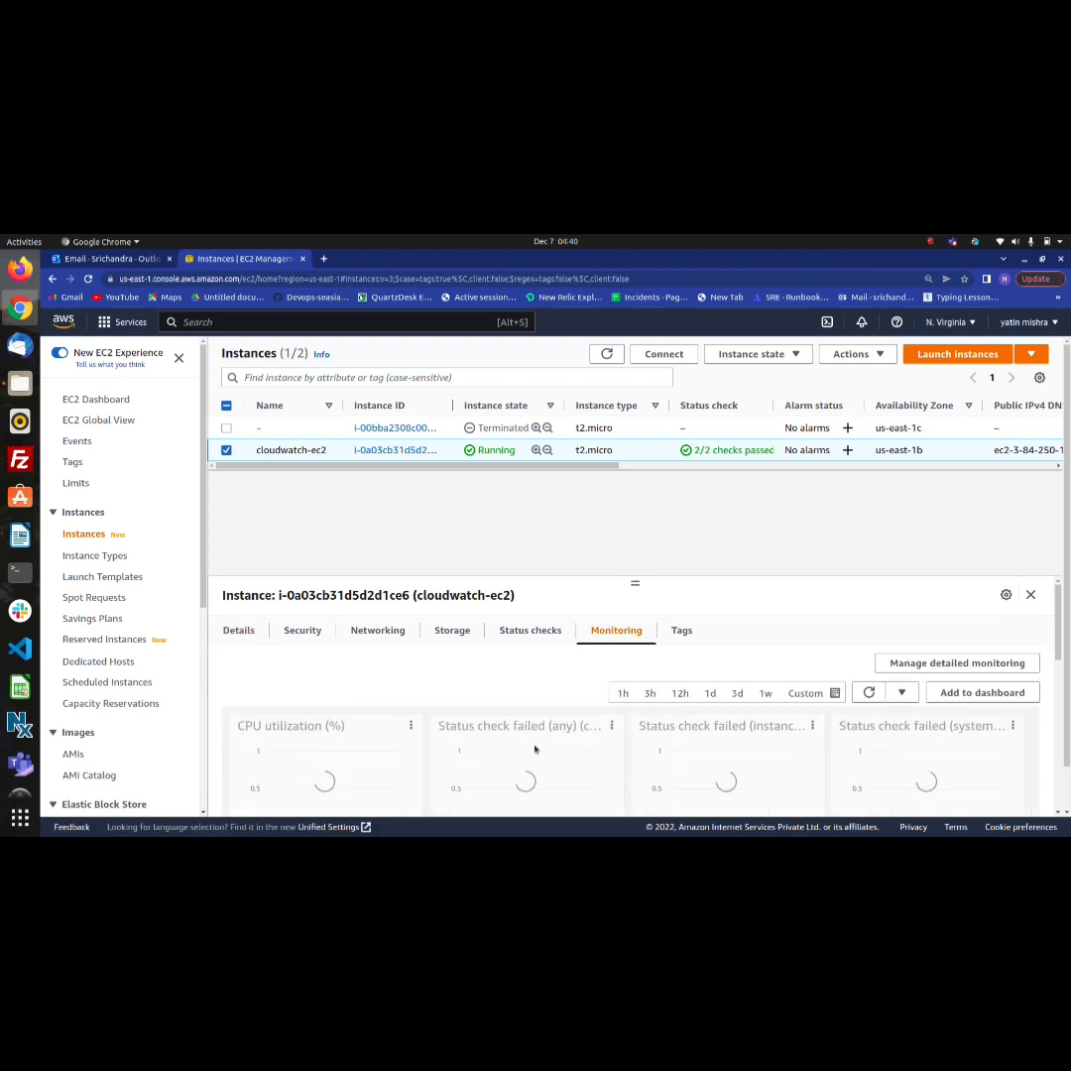
scroll(534, 750, "down", 1)
scroll(535, 750, "down", 2)
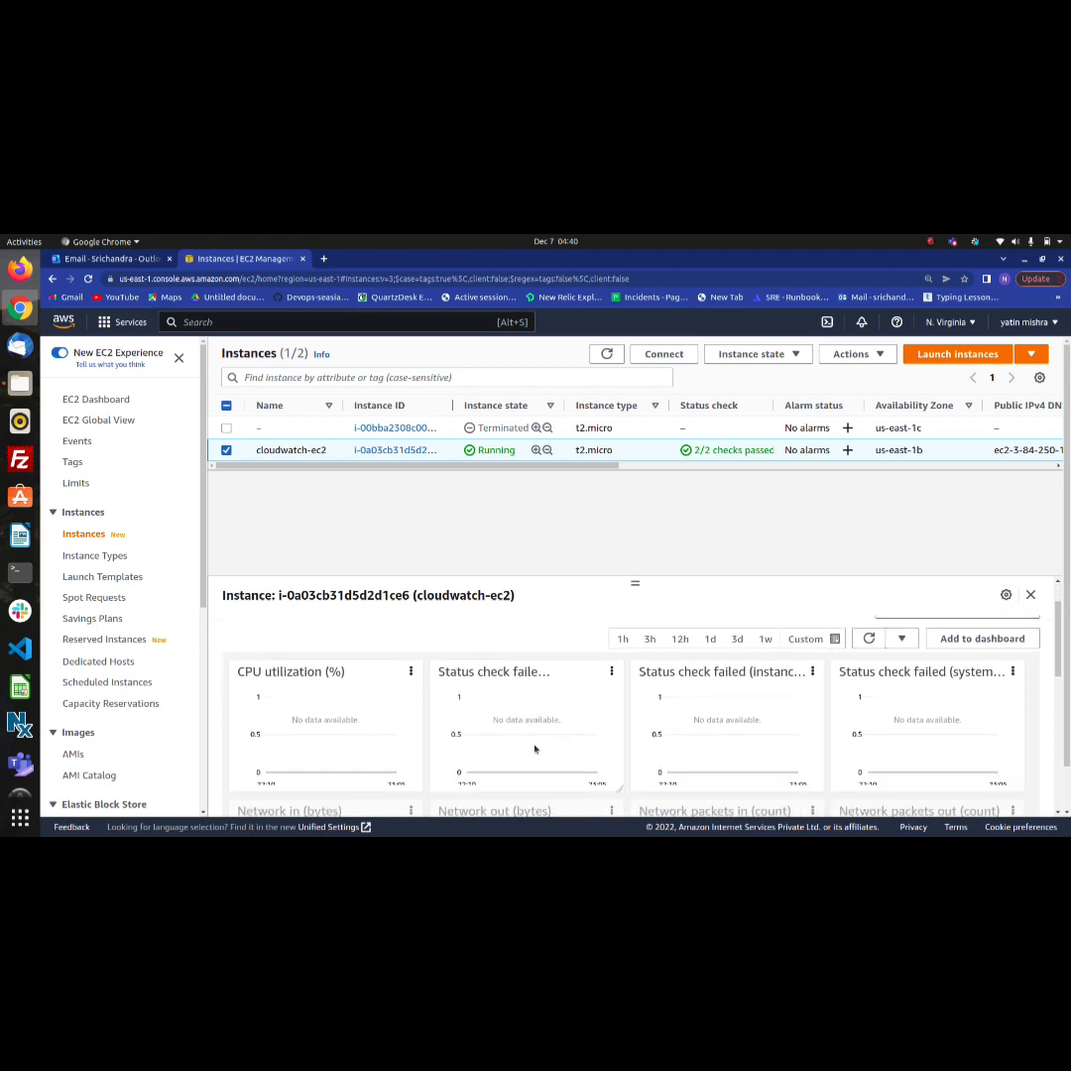
scroll(534, 746, "up", 3)
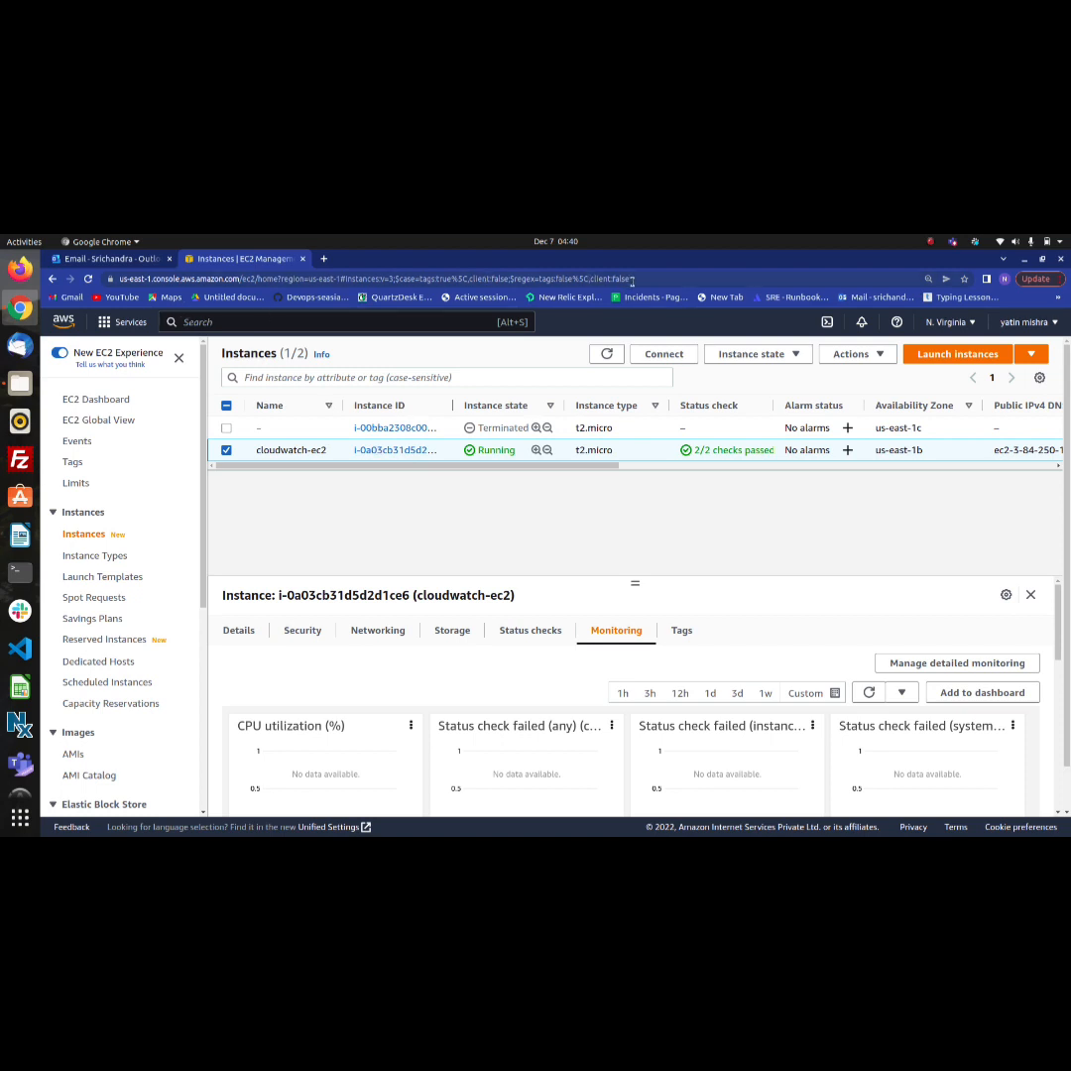
Search the AWS services for CloudWatch and open its overview page
left_click_drag(632, 280, 120, 291)
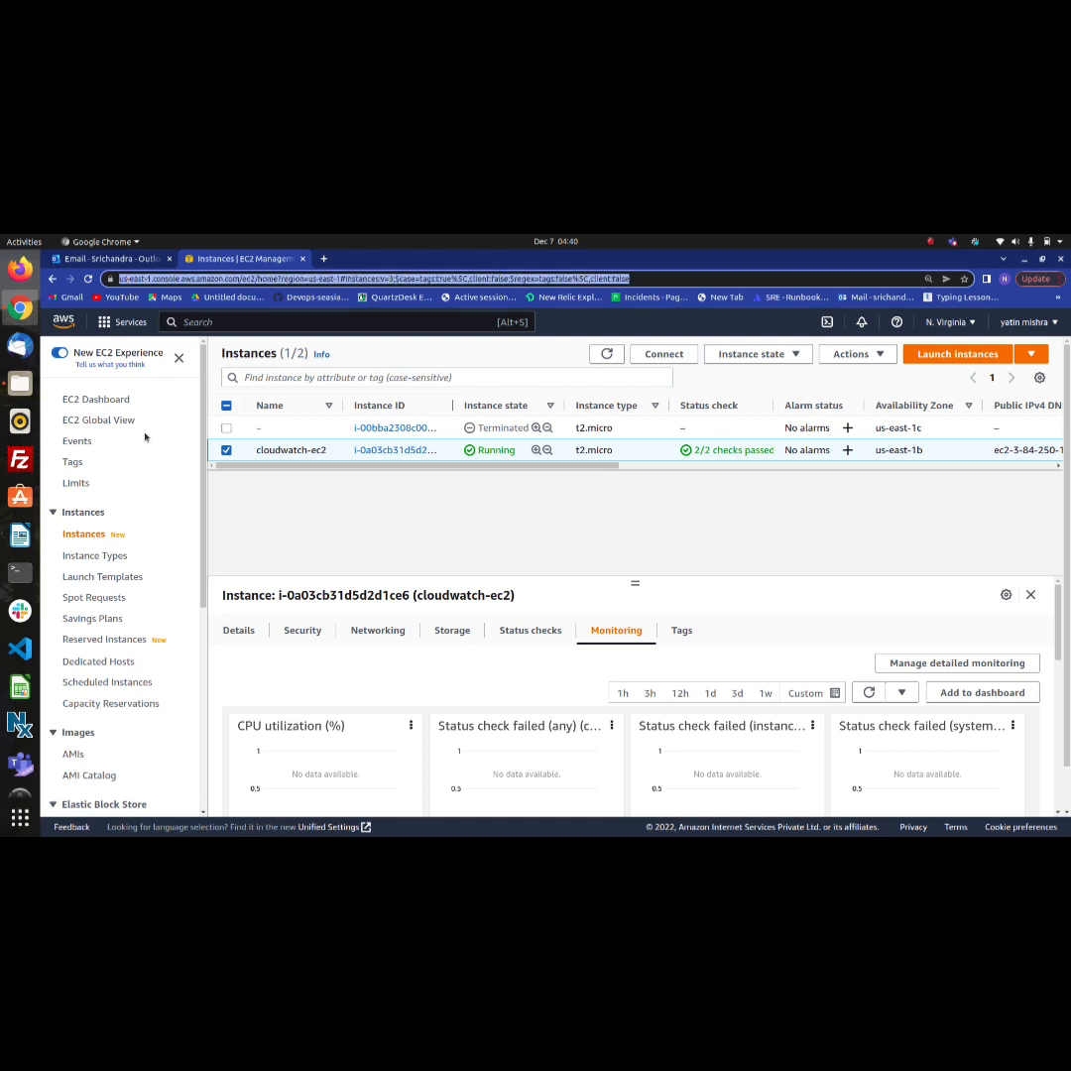
left_click(180, 324)
type("clou")
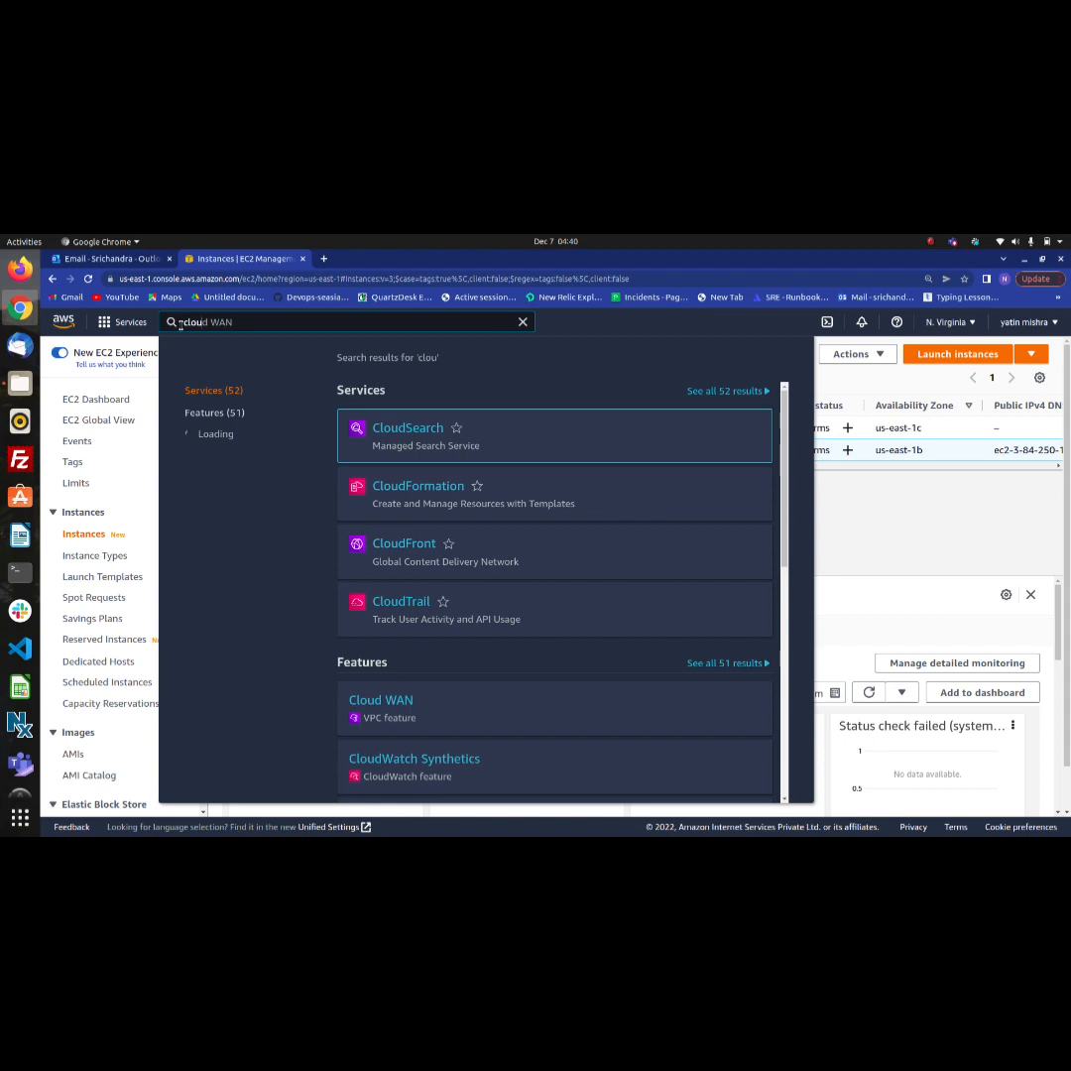
mouse_move(385, 528)
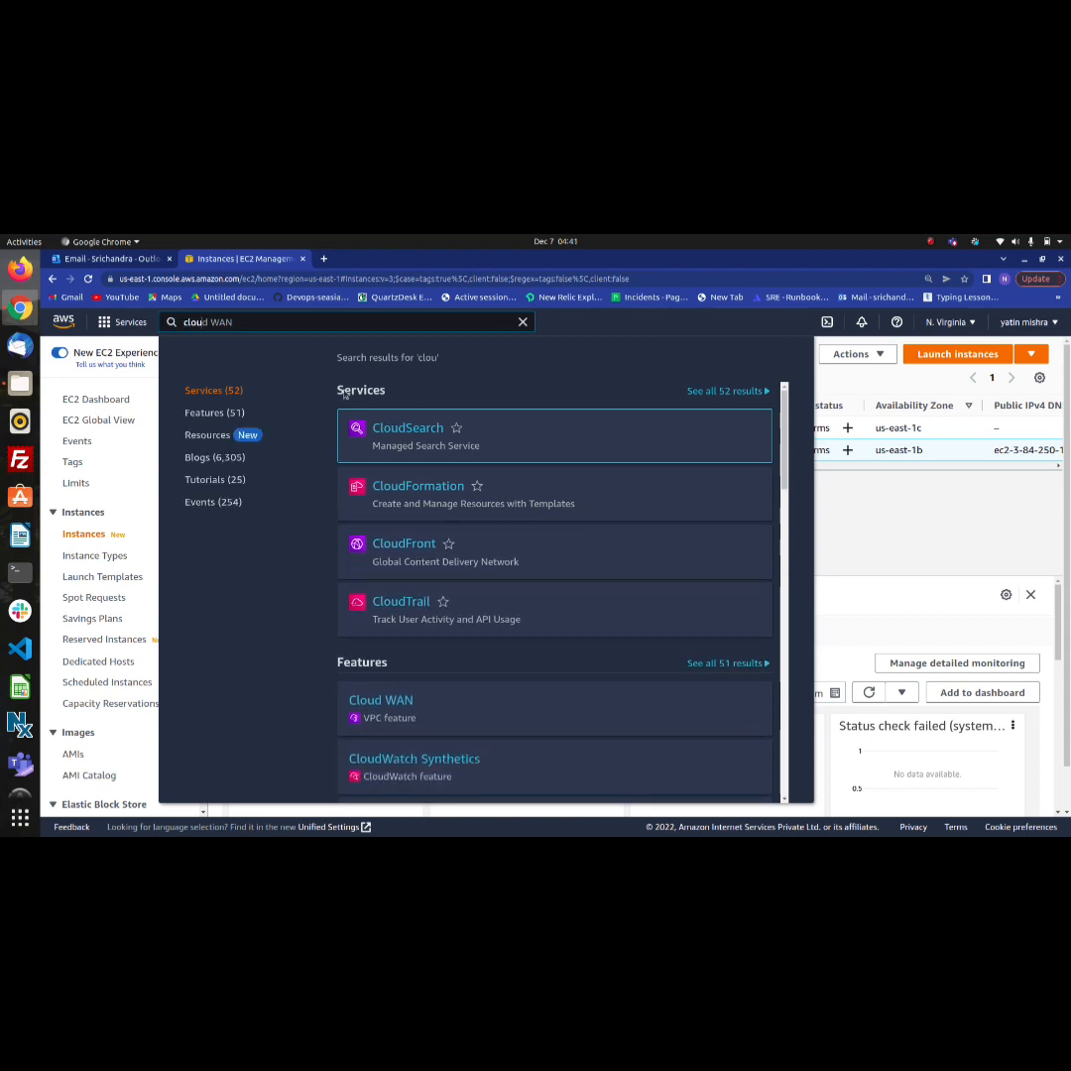
type("dwa")
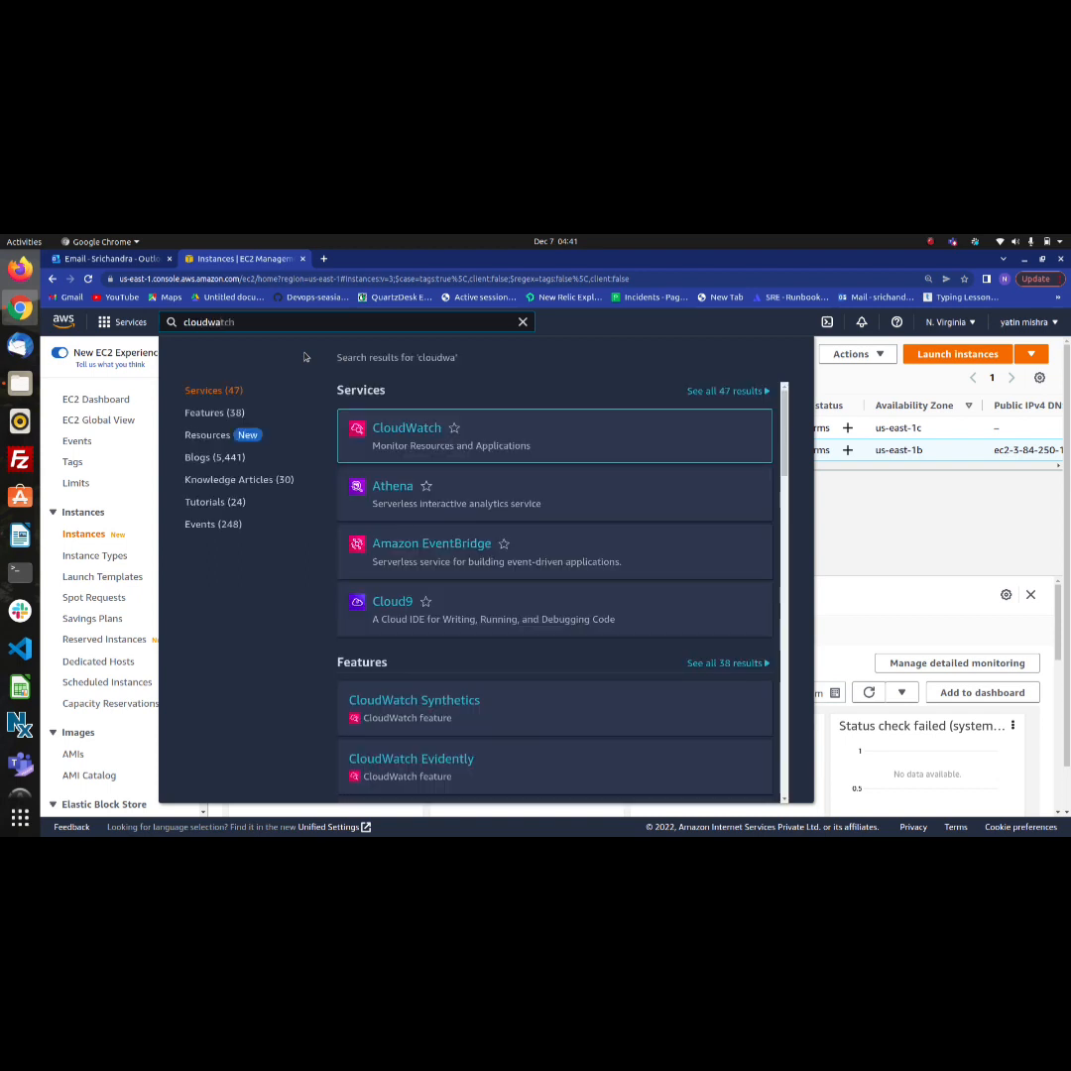
left_click(409, 428)
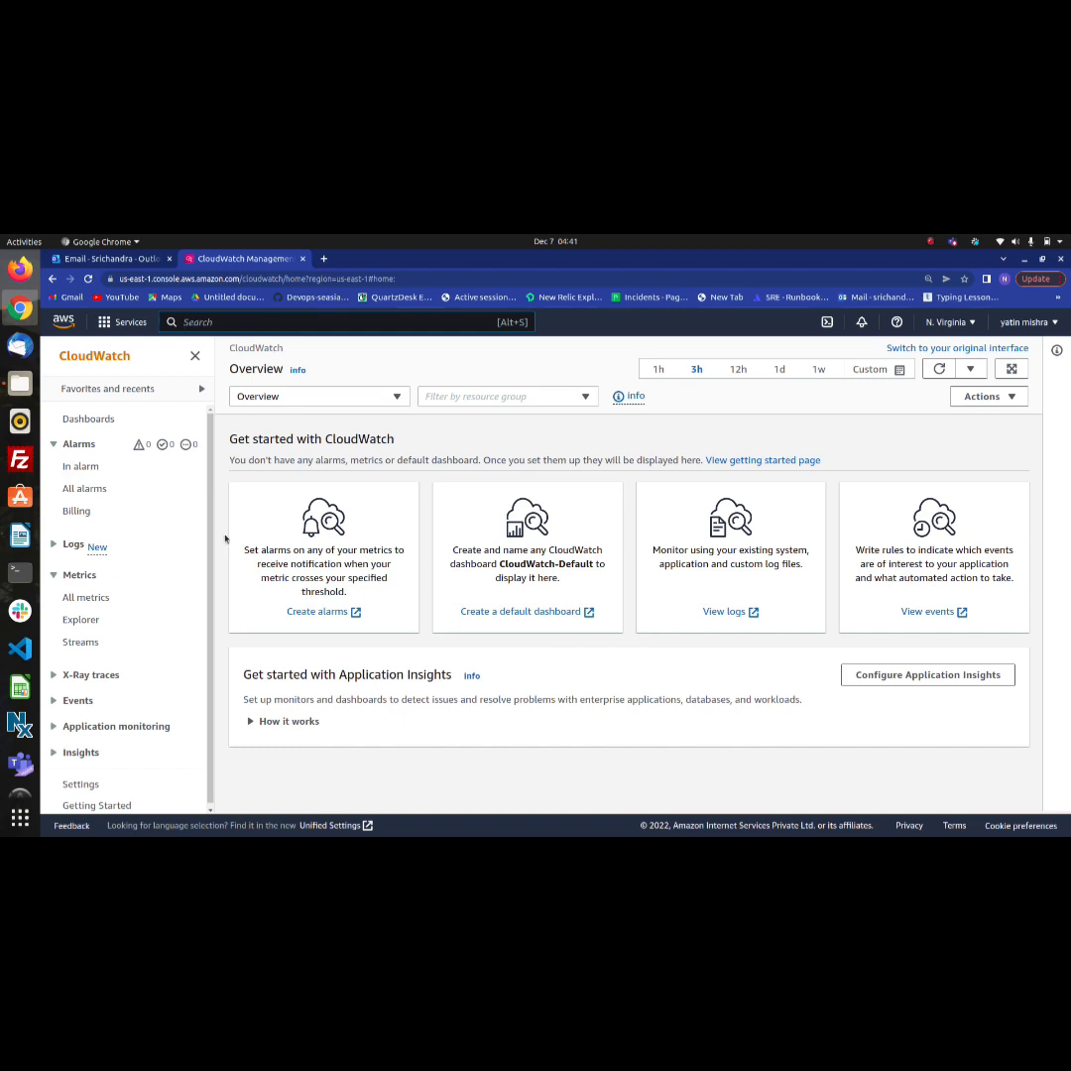
Browse all CloudWatch metrics down to the EC2 per-instance metrics and look through the listed metric names
left_click(87, 597)
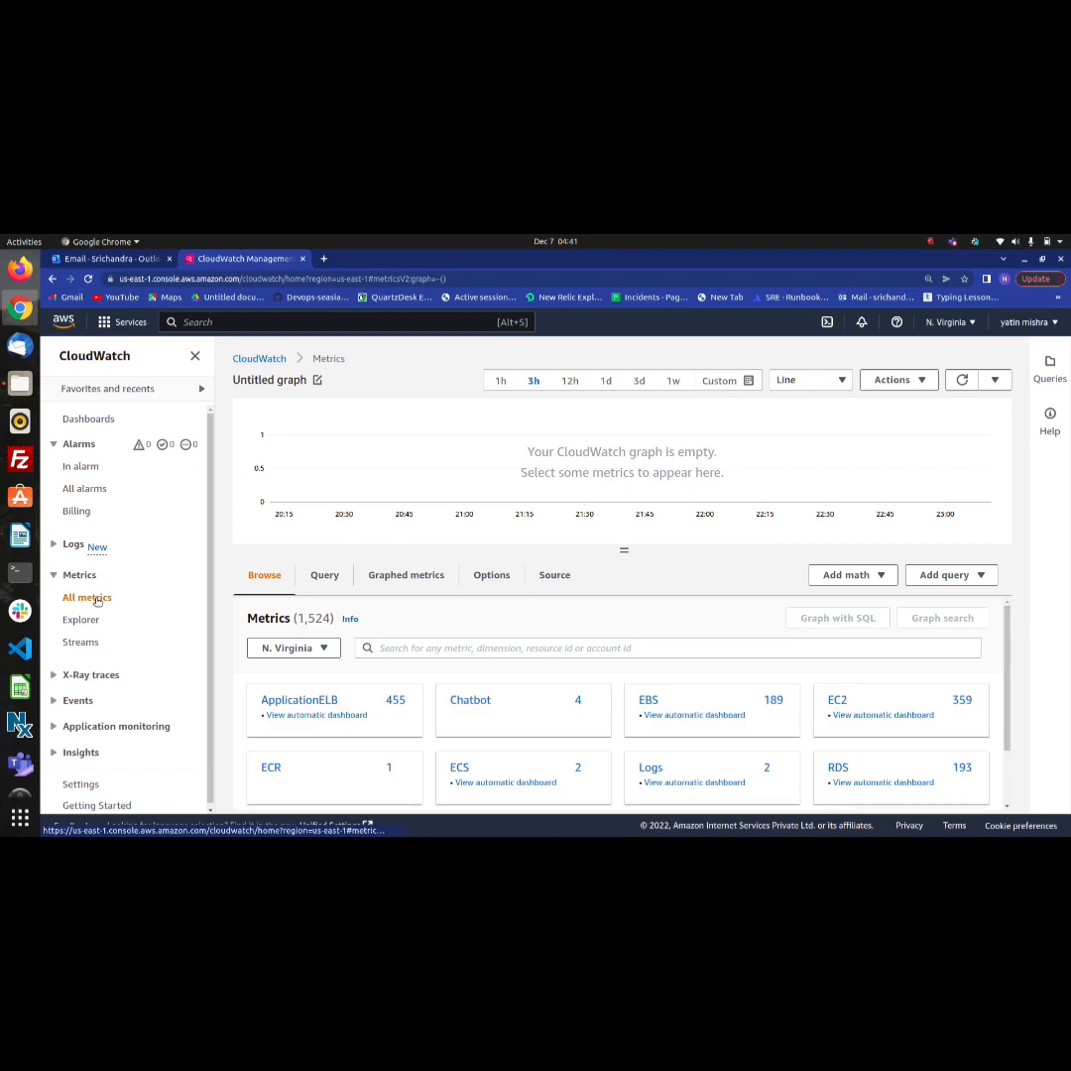
scroll(330, 683, "down", 1)
scroll(331, 684, "down", 1)
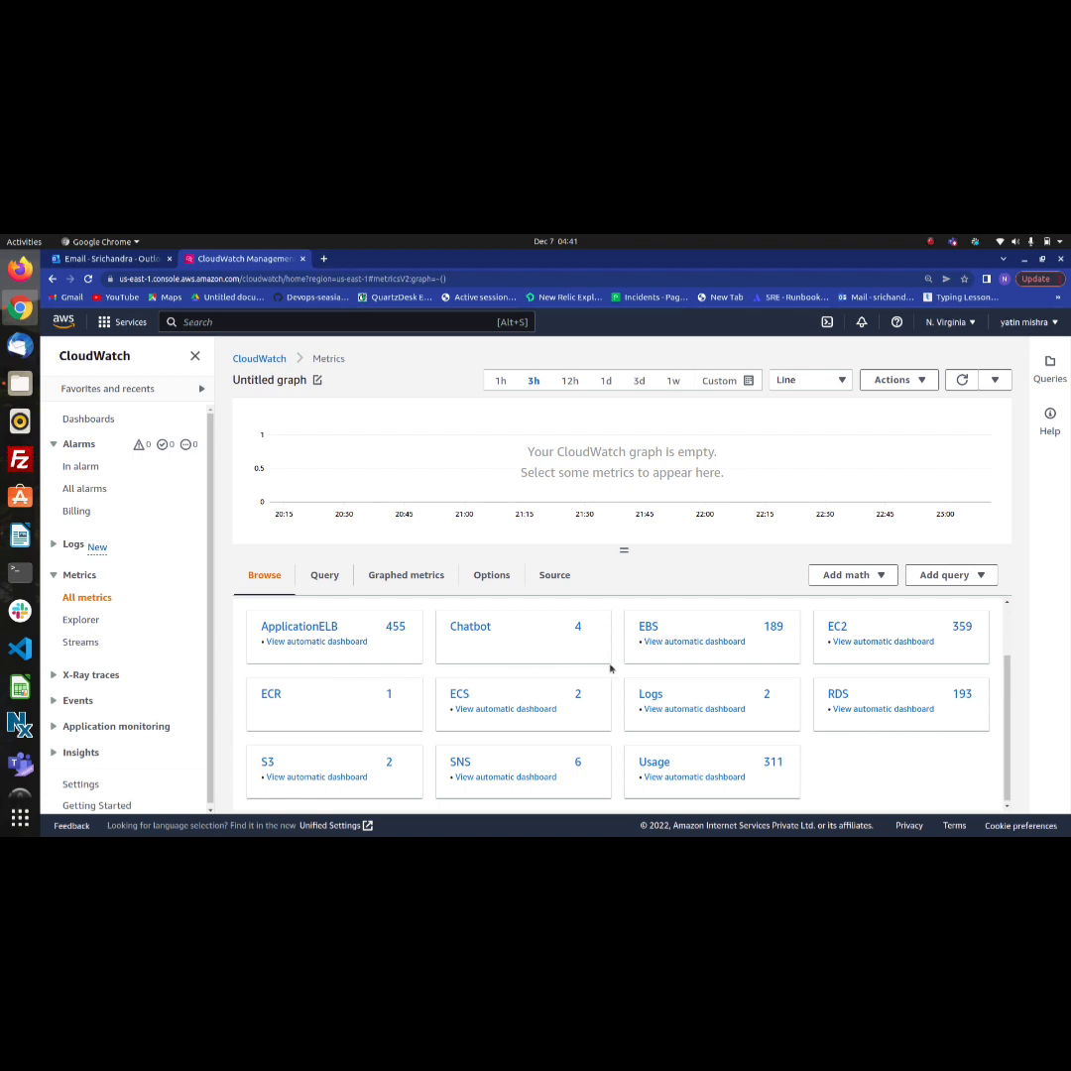
left_click(838, 627)
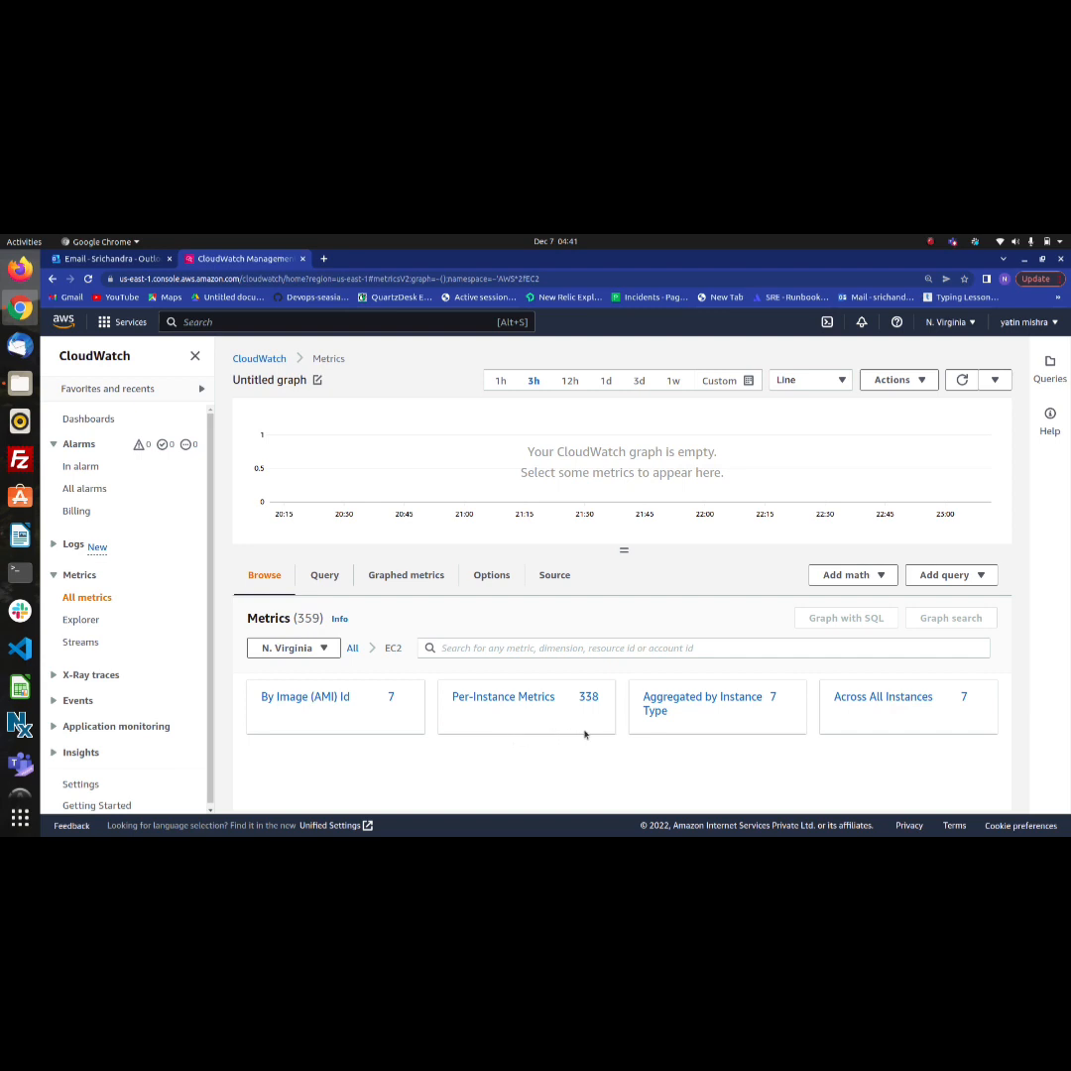
left_click(529, 700)
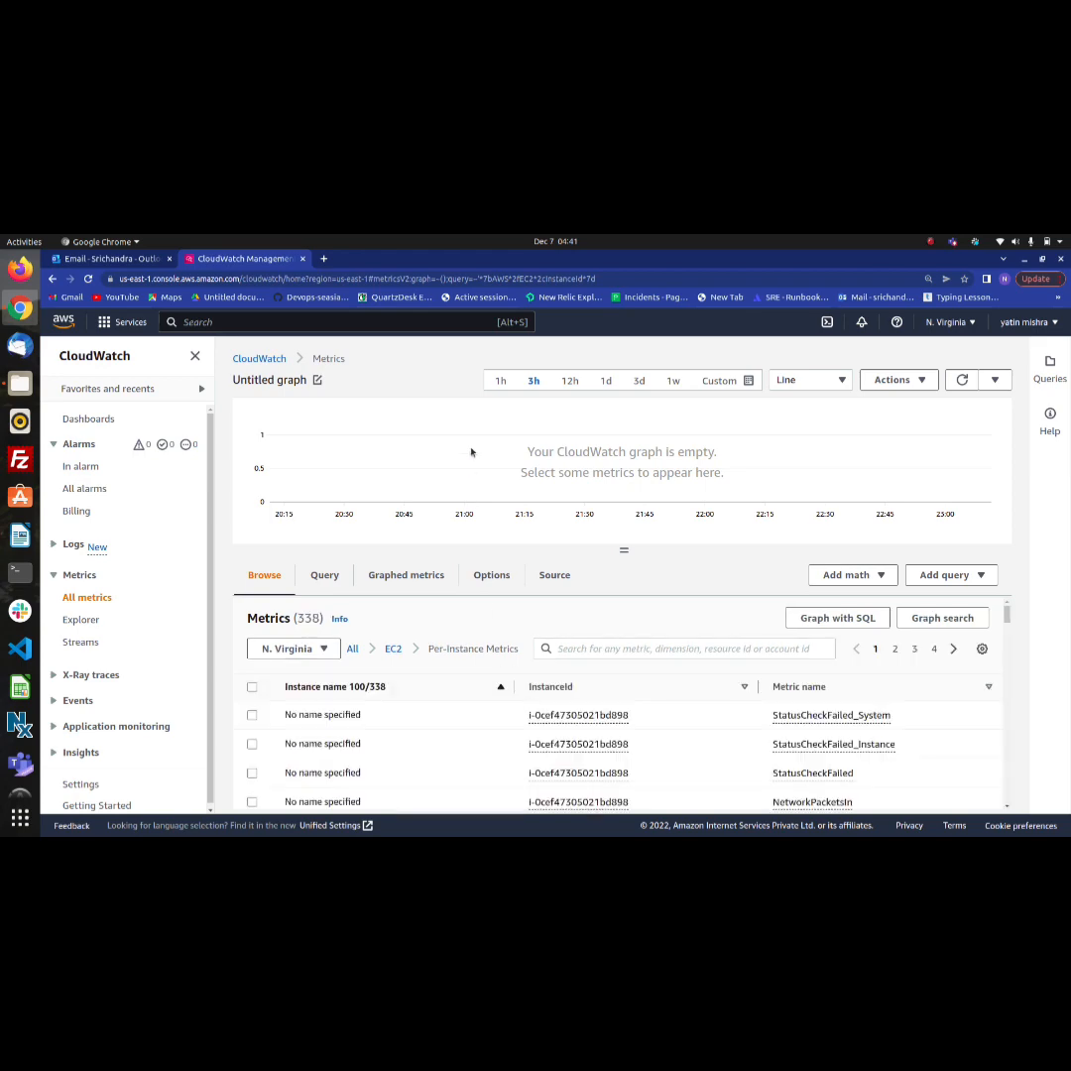
scroll(490, 714, "down", 8)
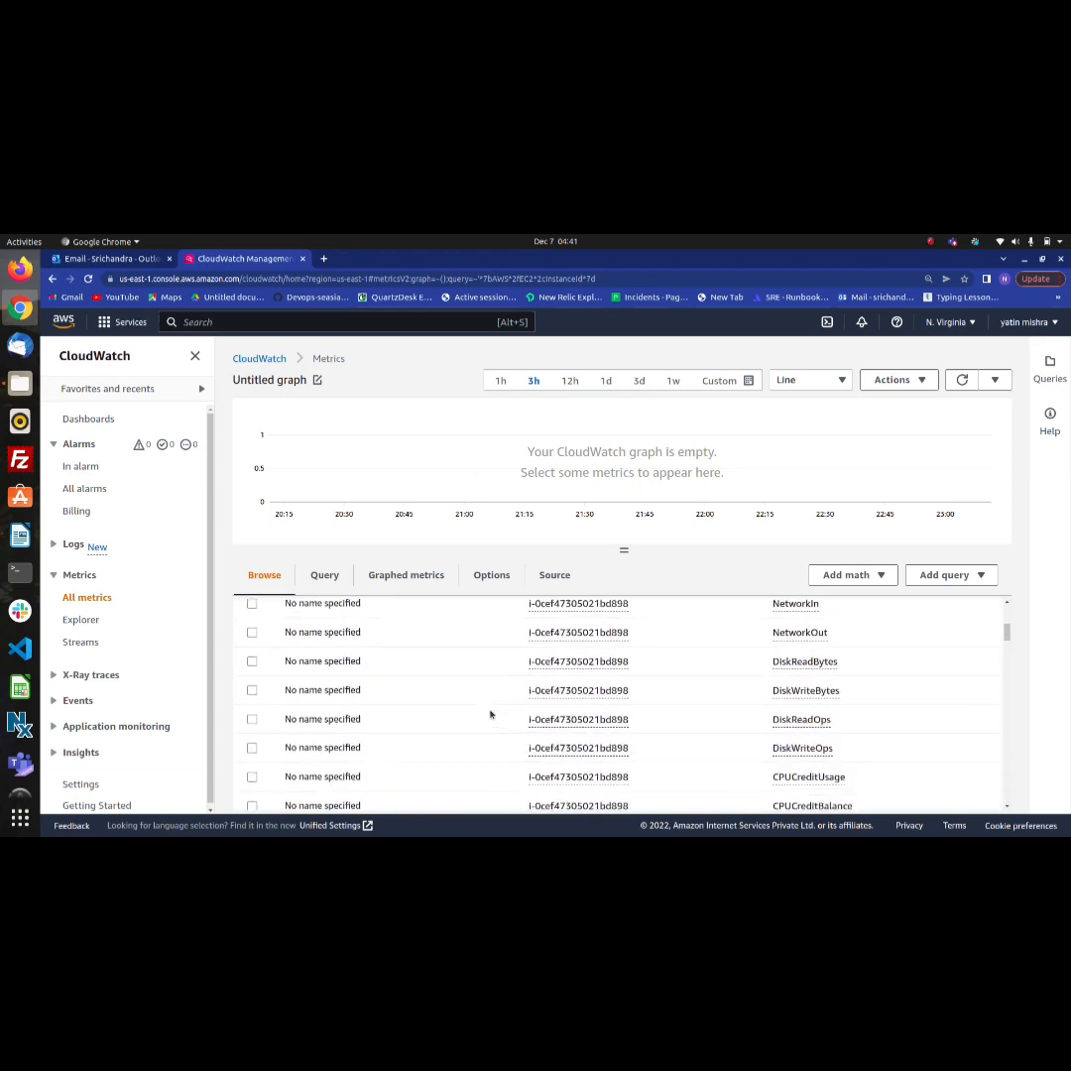
scroll(490, 714, "up", 10)
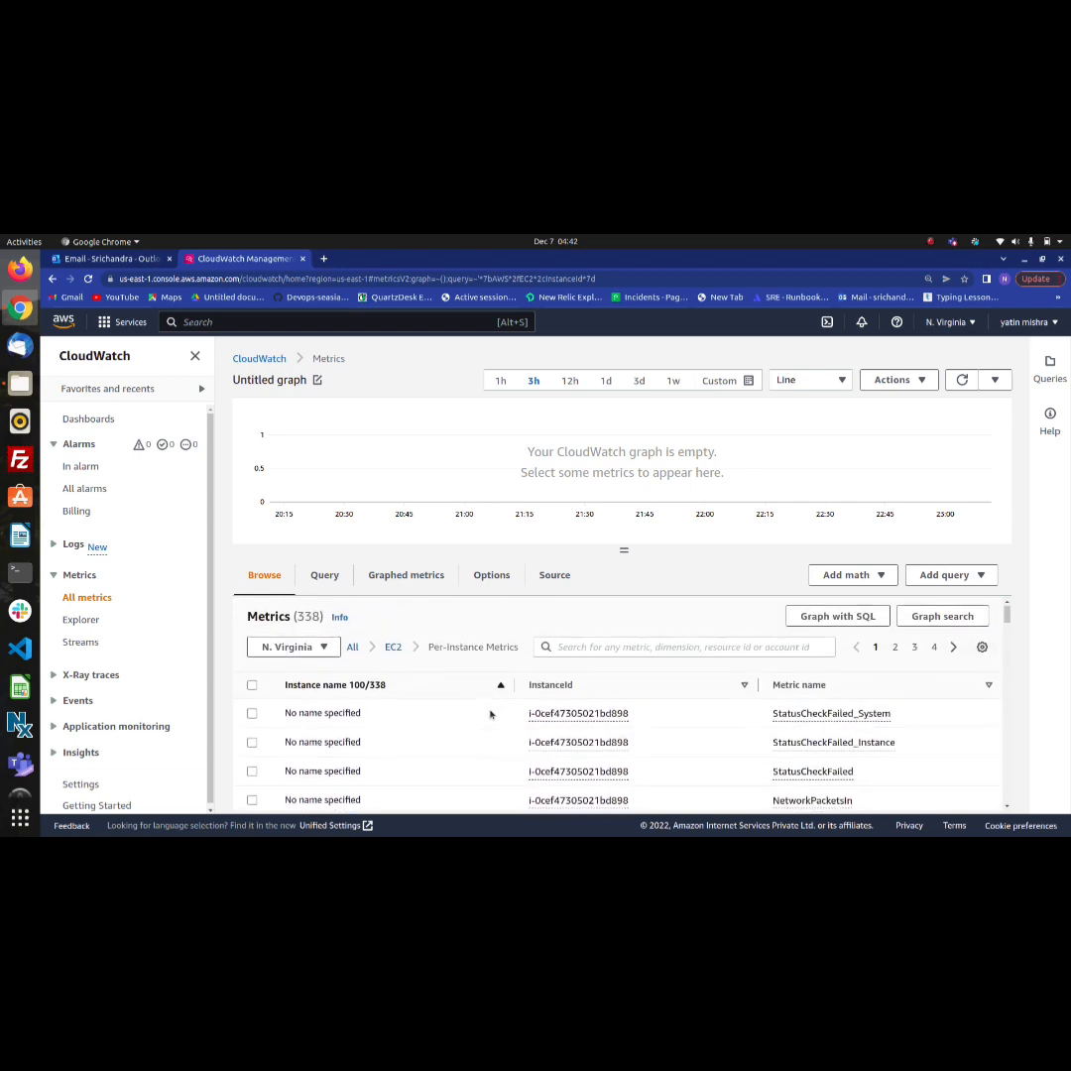
scroll(490, 714, "down", 4)
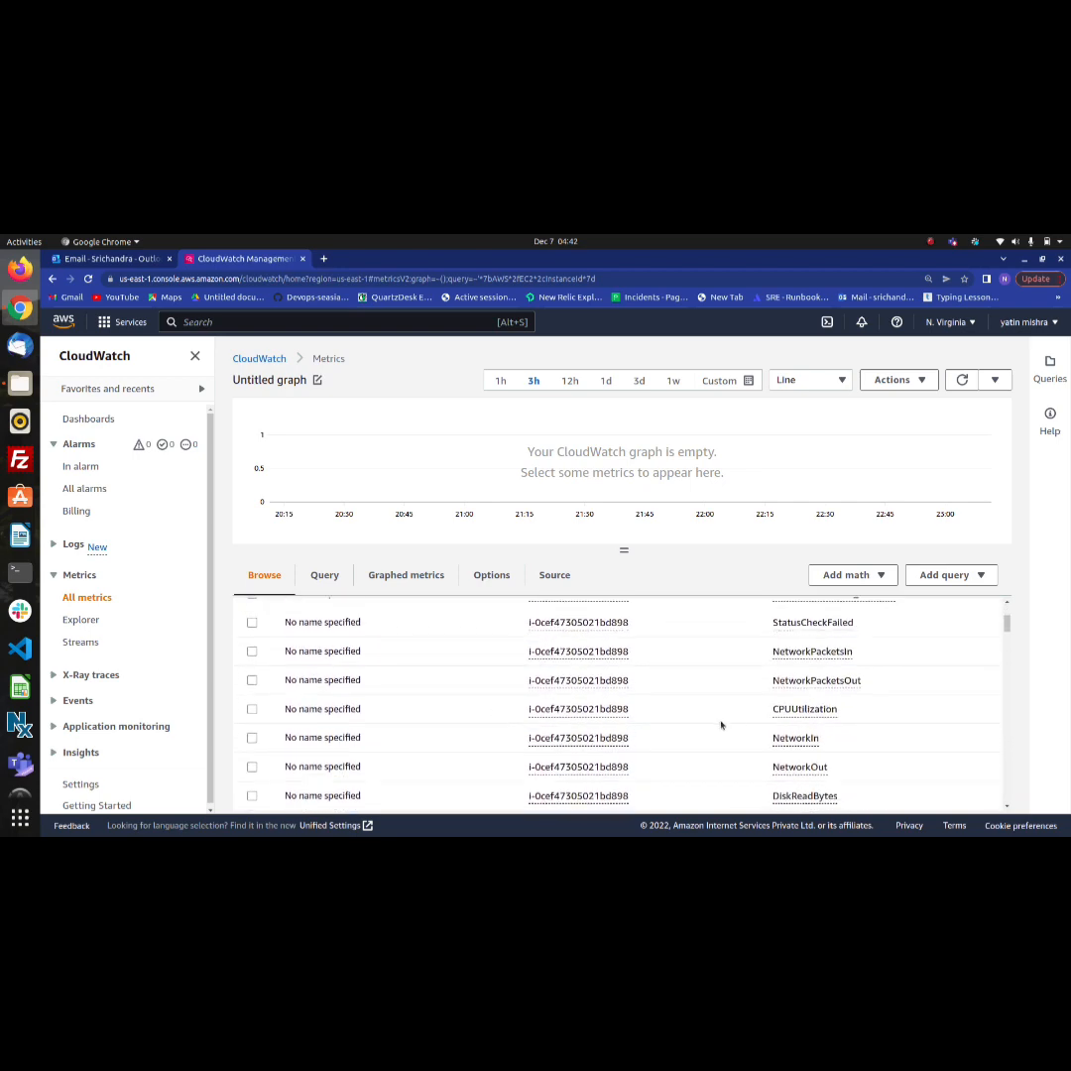
scroll(734, 740, "down", 8)
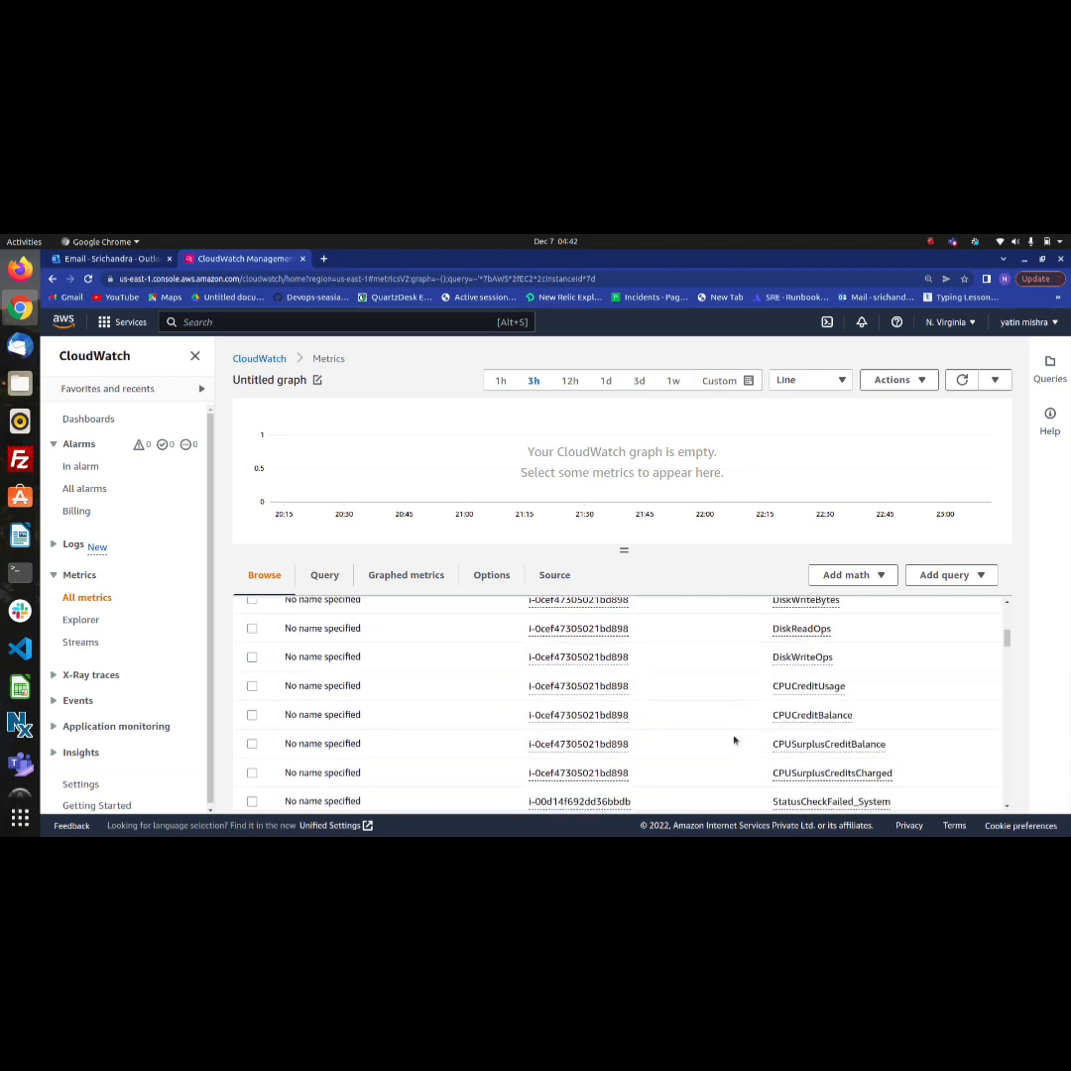
scroll(734, 740, "up", 10)
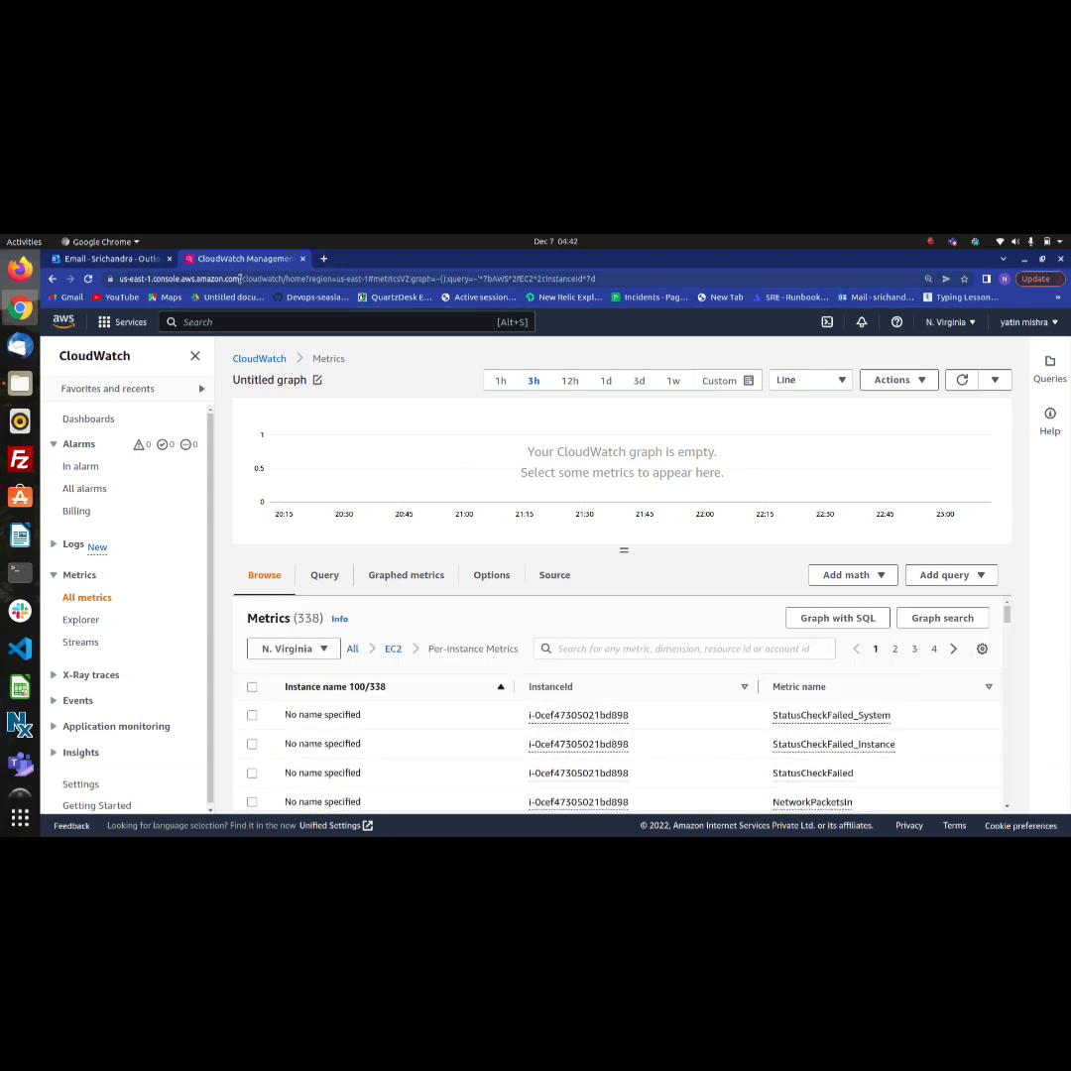
Open the EC2 instances list in a new browser tab, select cloudwatch-ec2 and copy its instance ID
left_click(323, 258)
left_click(311, 281)
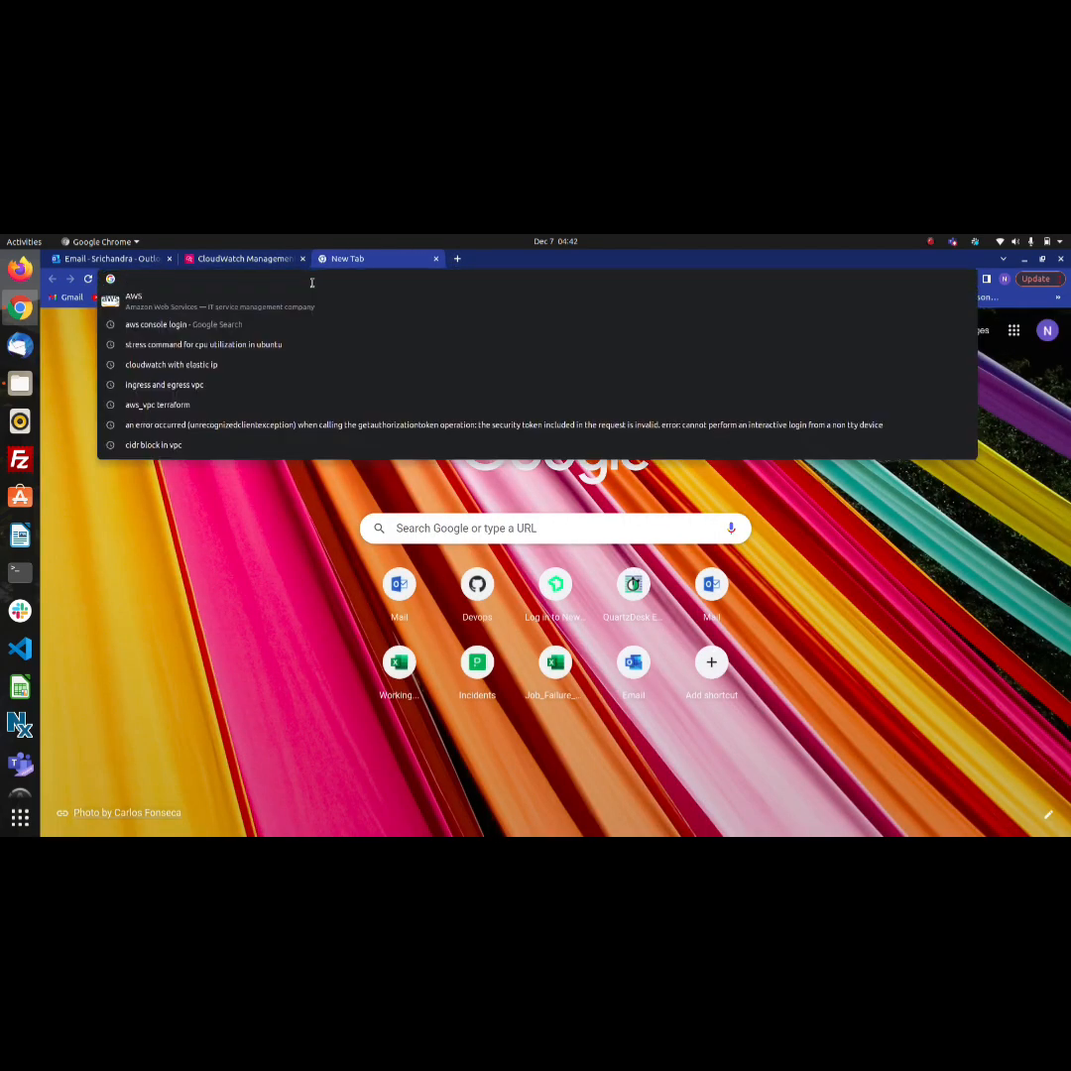
type("https://us-east-1.console.aws.amazon.com/ec2/home?region=us-east-1#Instances:v=3;$case=tags:true%5C,client:false;$regex=tags:false%5C,client:false")
key("Return")
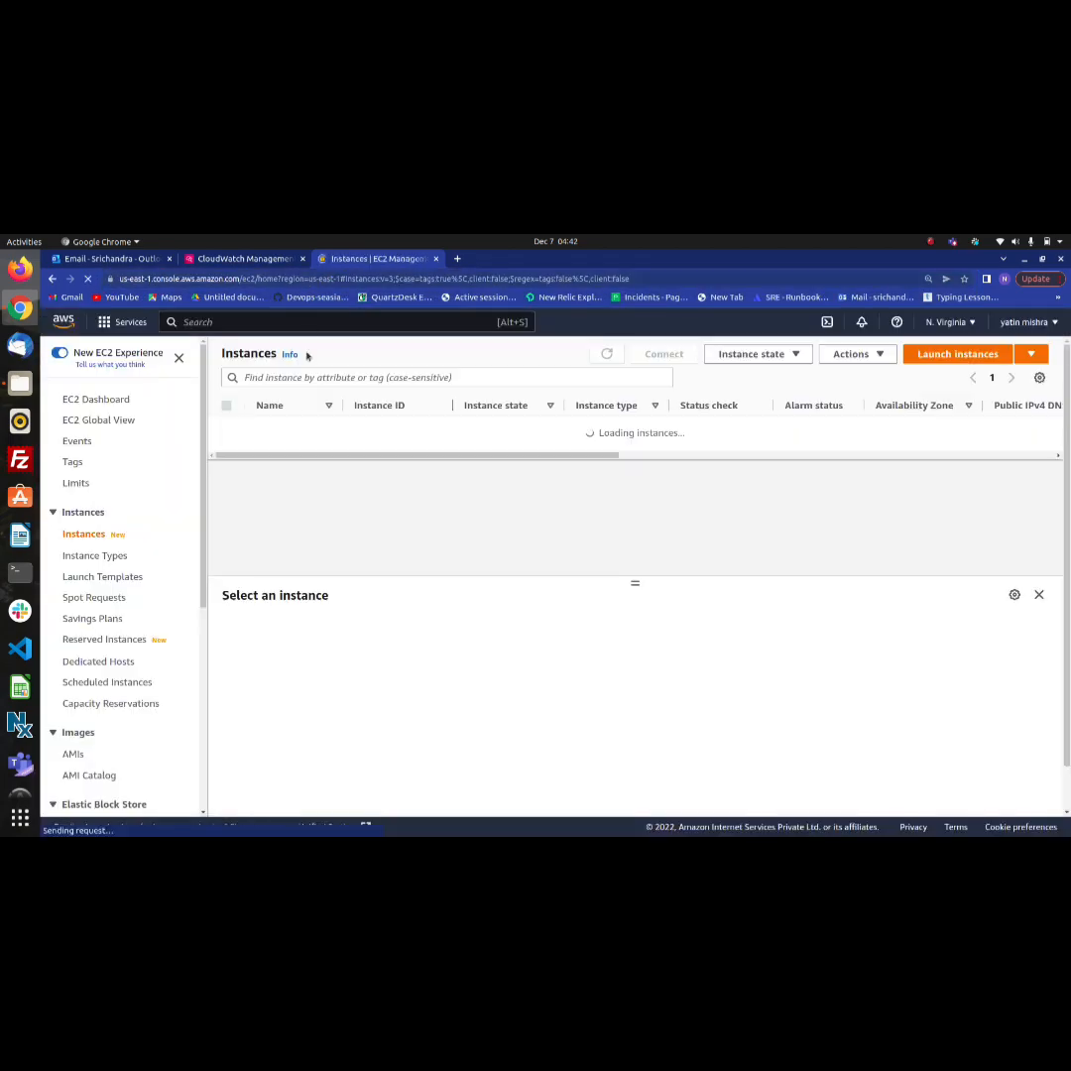
left_click(227, 451)
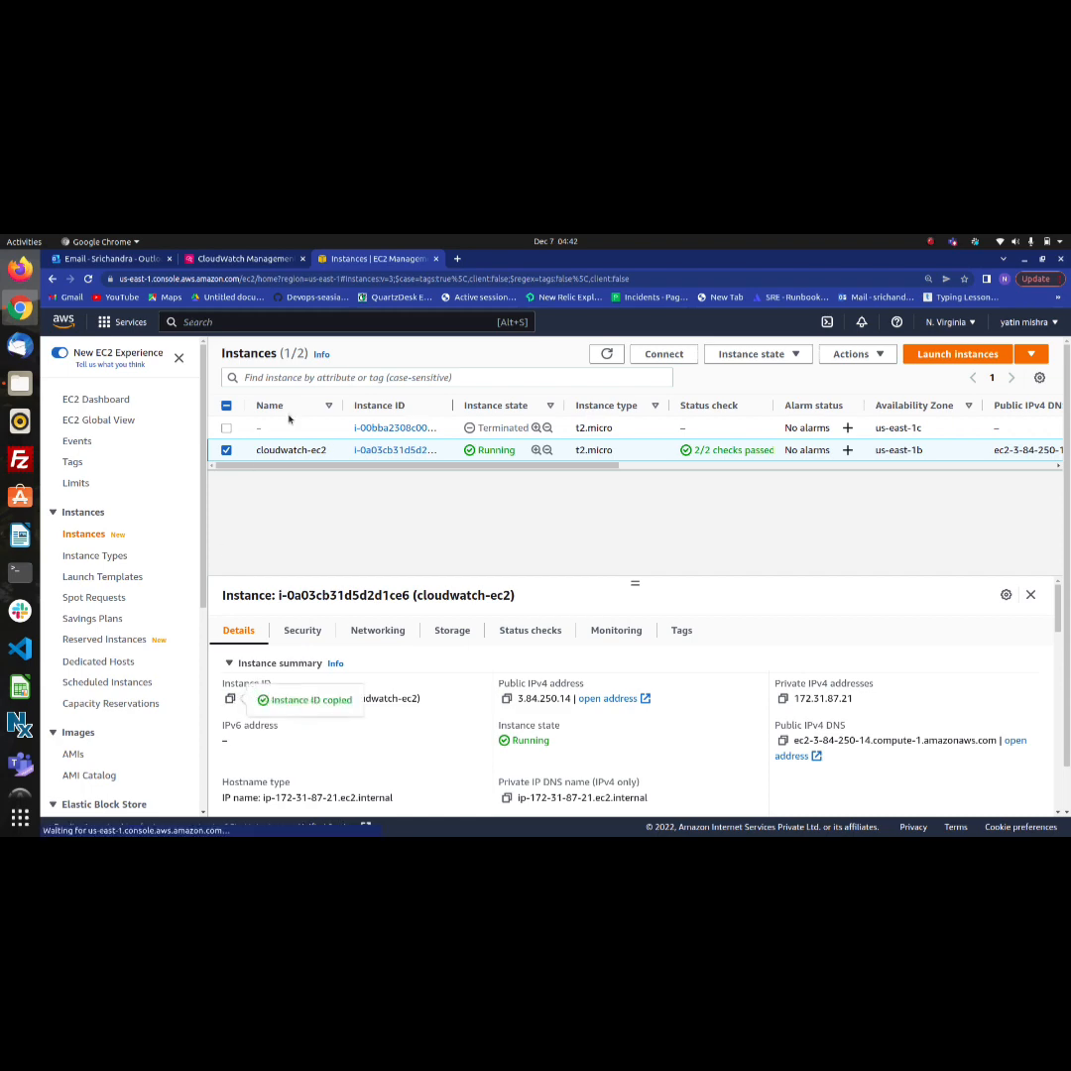
Return to the CloudWatch per-instance metrics and filter them by instance ID i-0a03cb31d5d2d1ce6
left_click(276, 260)
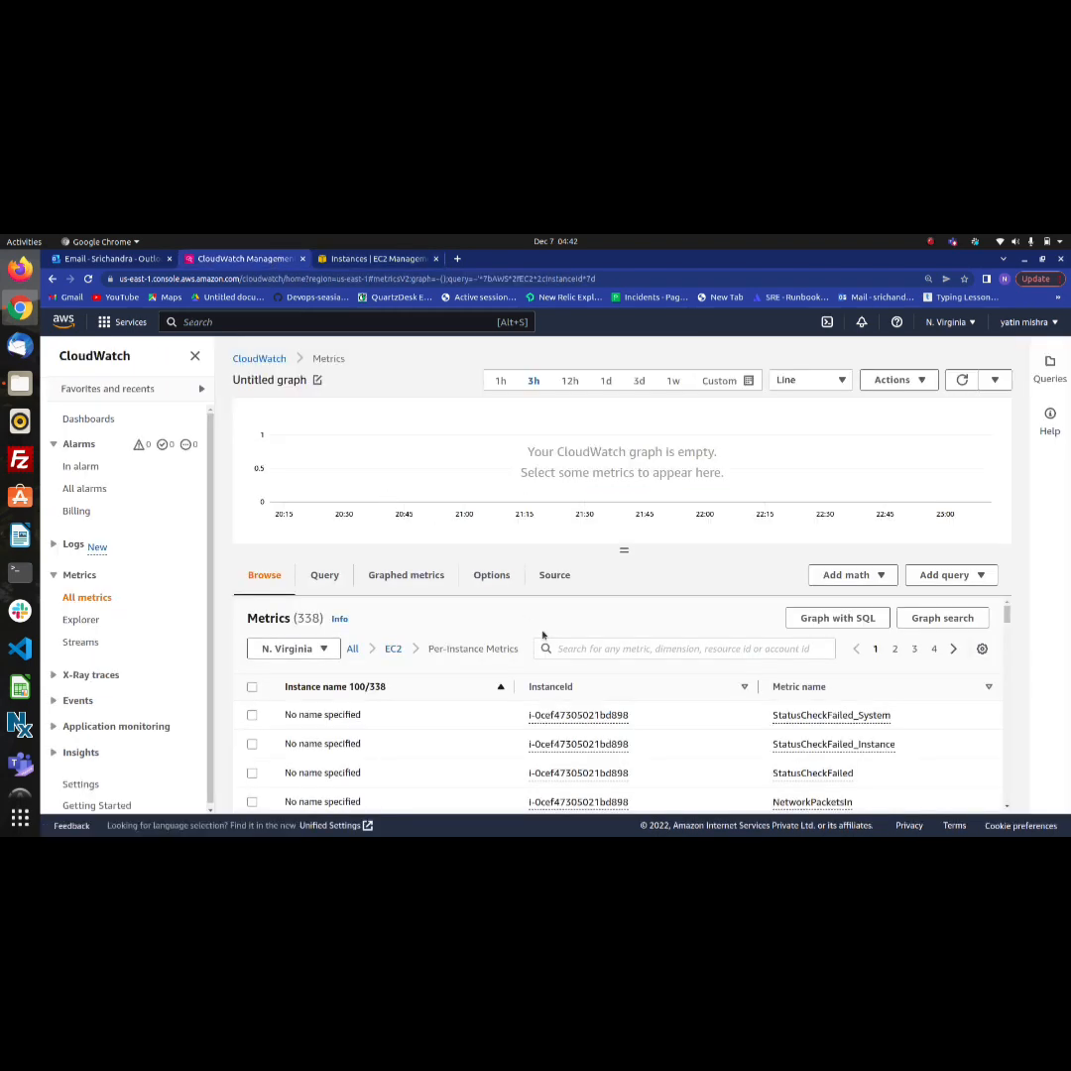
left_click(586, 648)
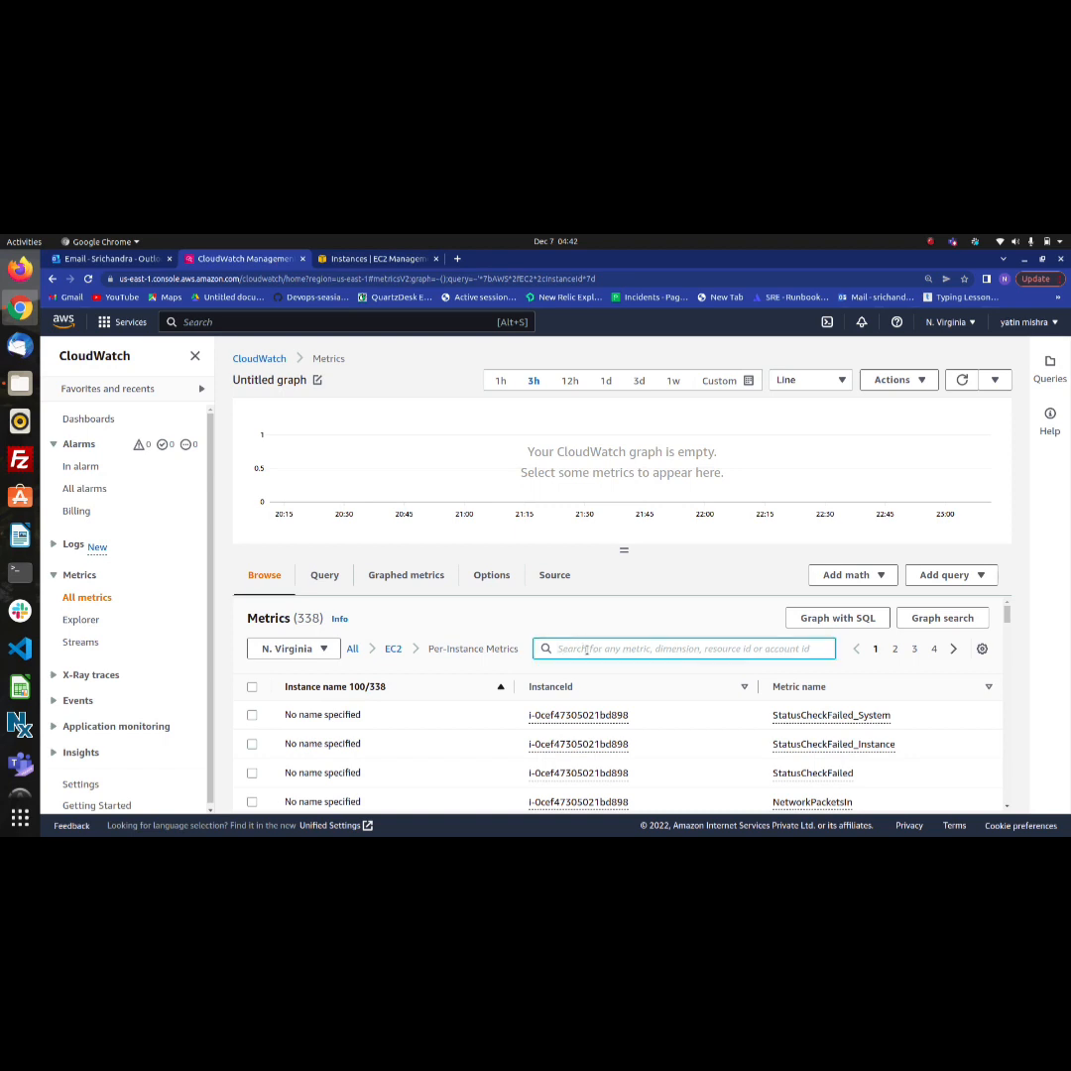
type("i-0a03eb31d5d2d1ce6")
key("Return")
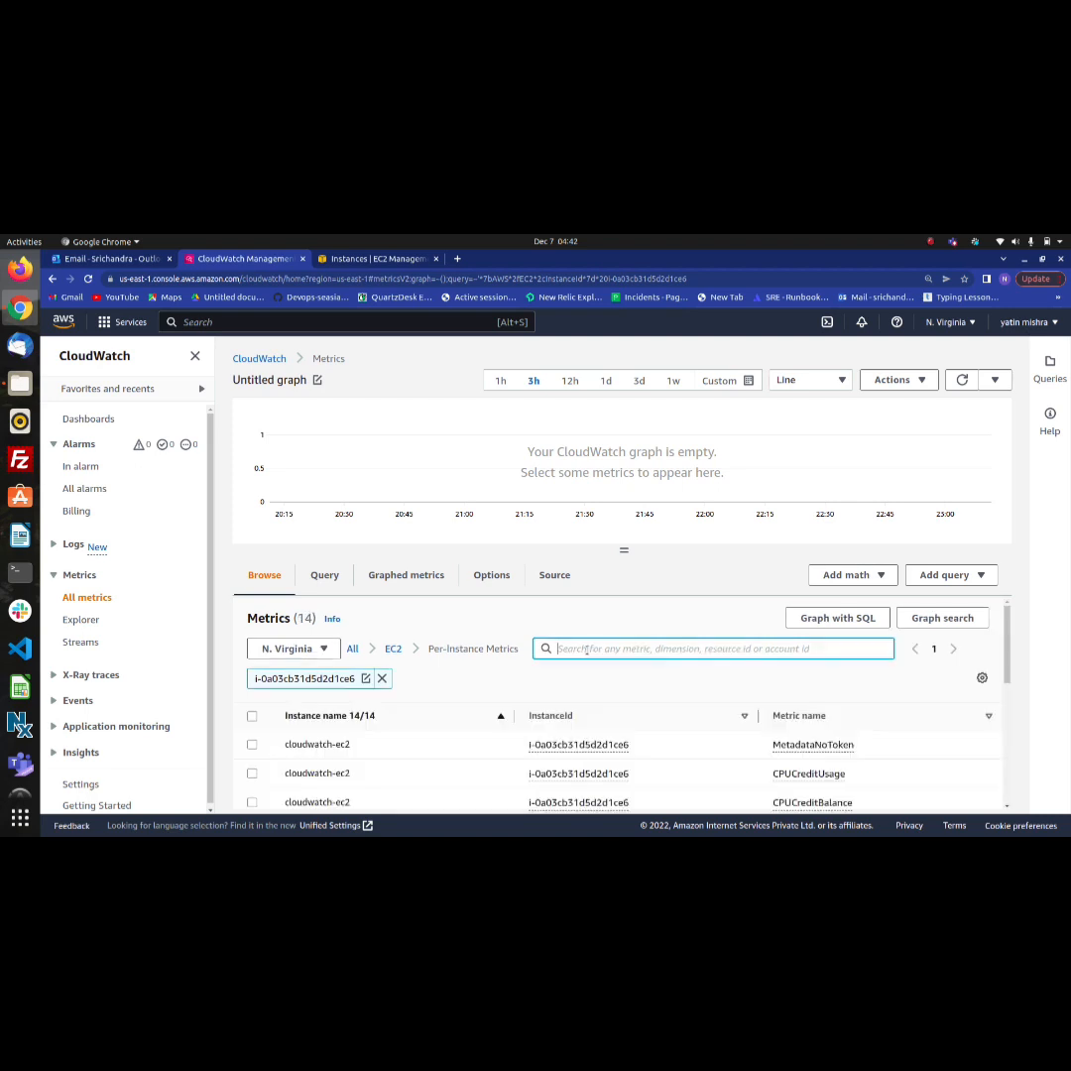
Graph the CPUUtilization metric of cloudwatch-ec2 and inspect its plotted datapoint
scroll(556, 720, "down", 2)
scroll(555, 719, "down", 1)
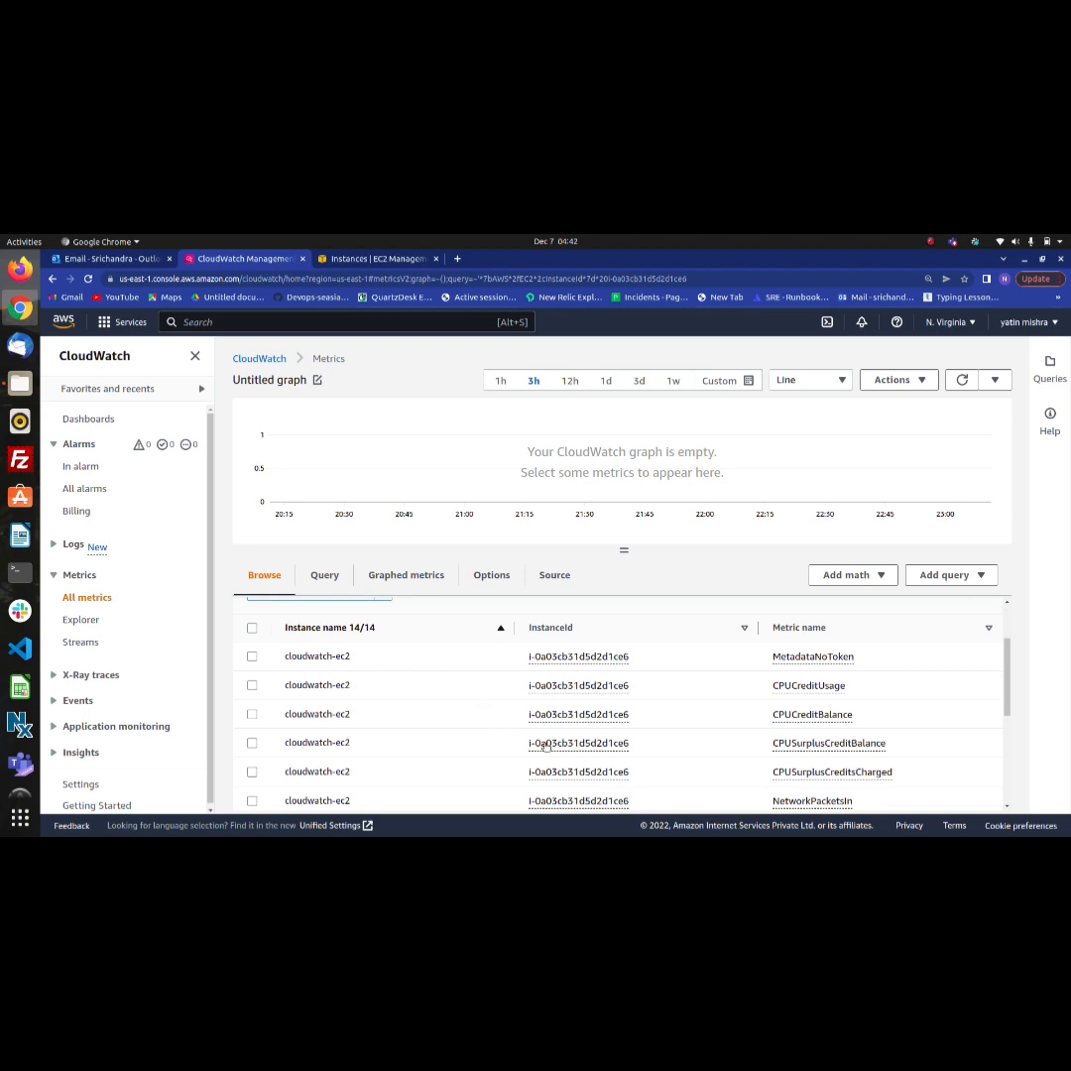
scroll(617, 744, "down", 1)
scroll(620, 745, "down", 5)
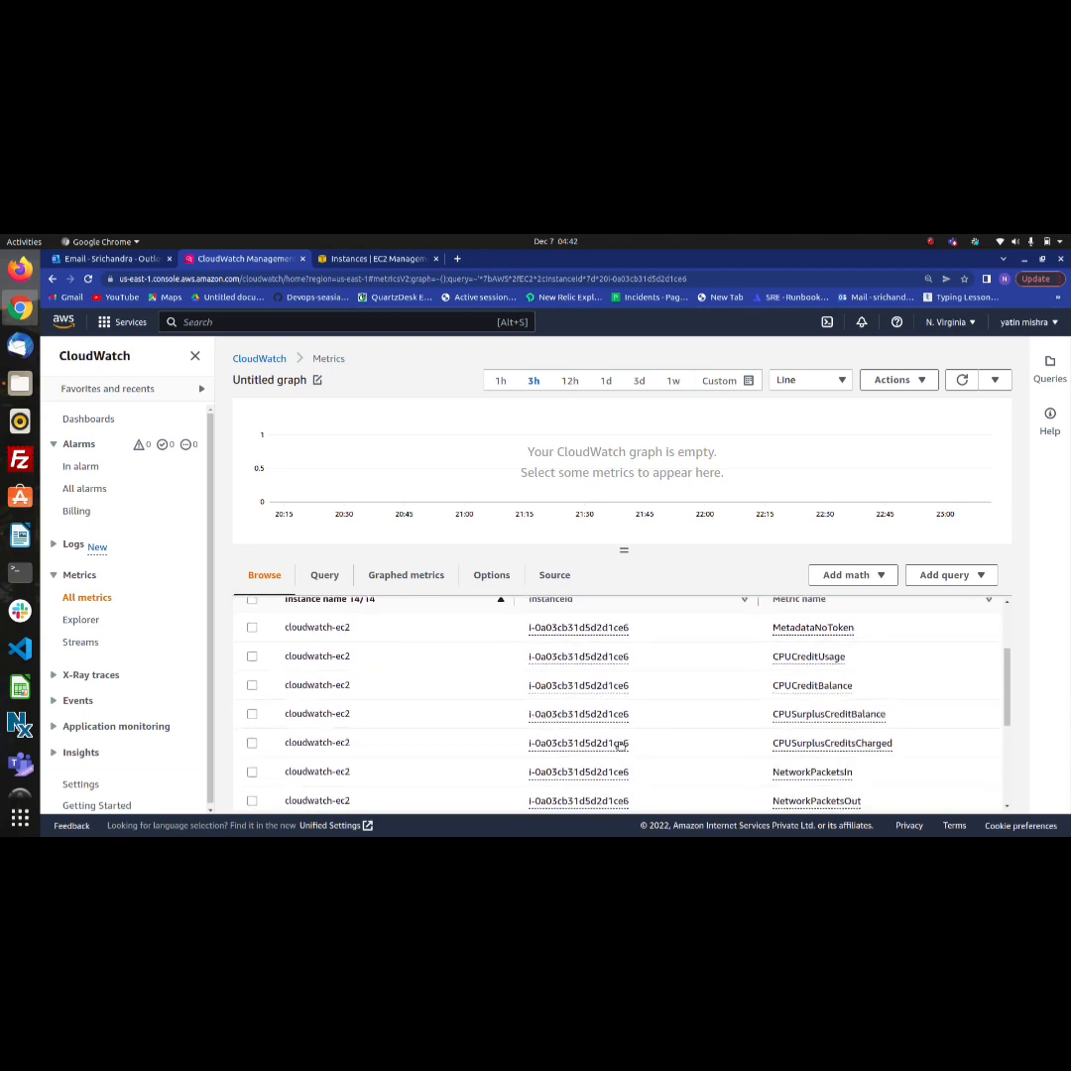
scroll(620, 745, "down", 1)
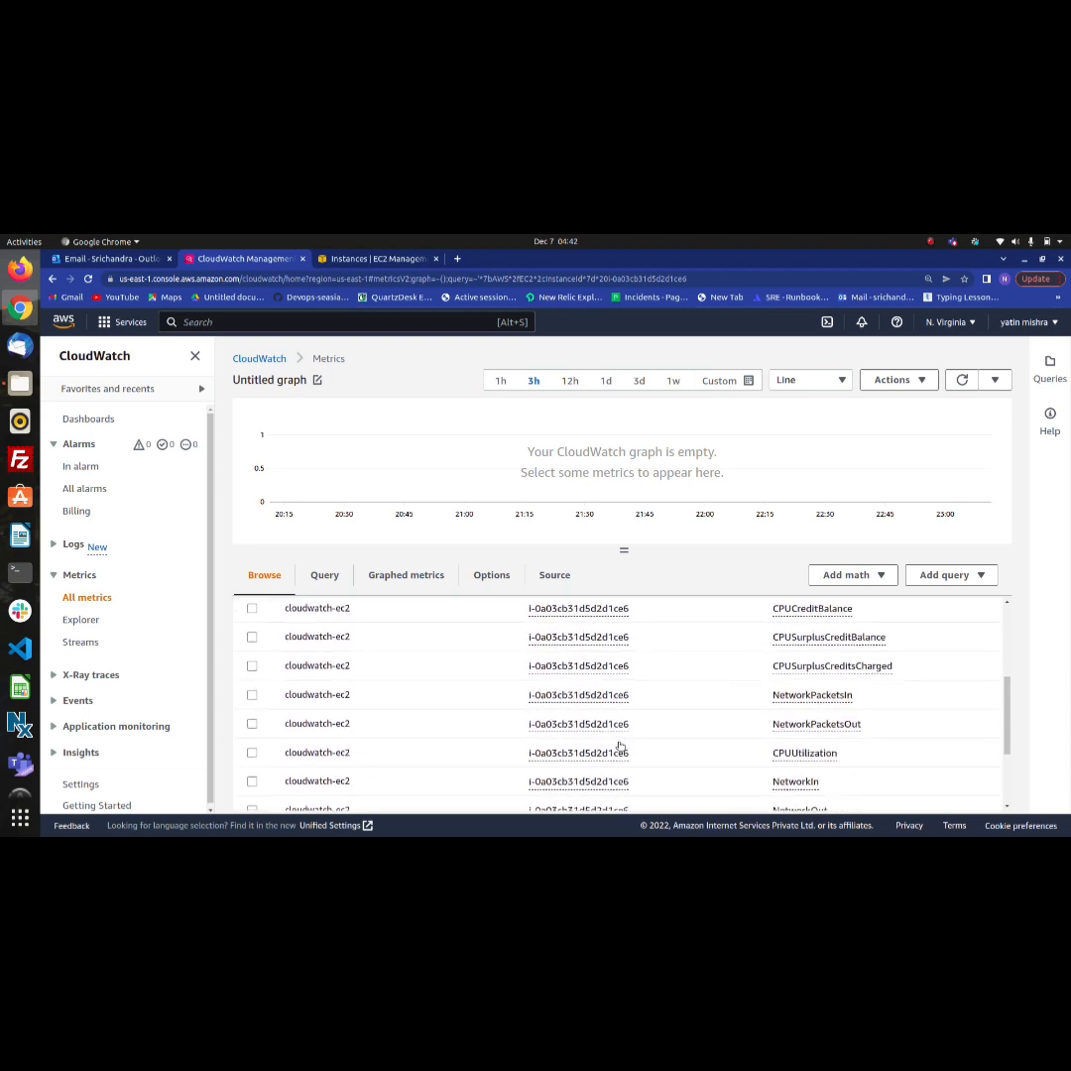
left_click(252, 752)
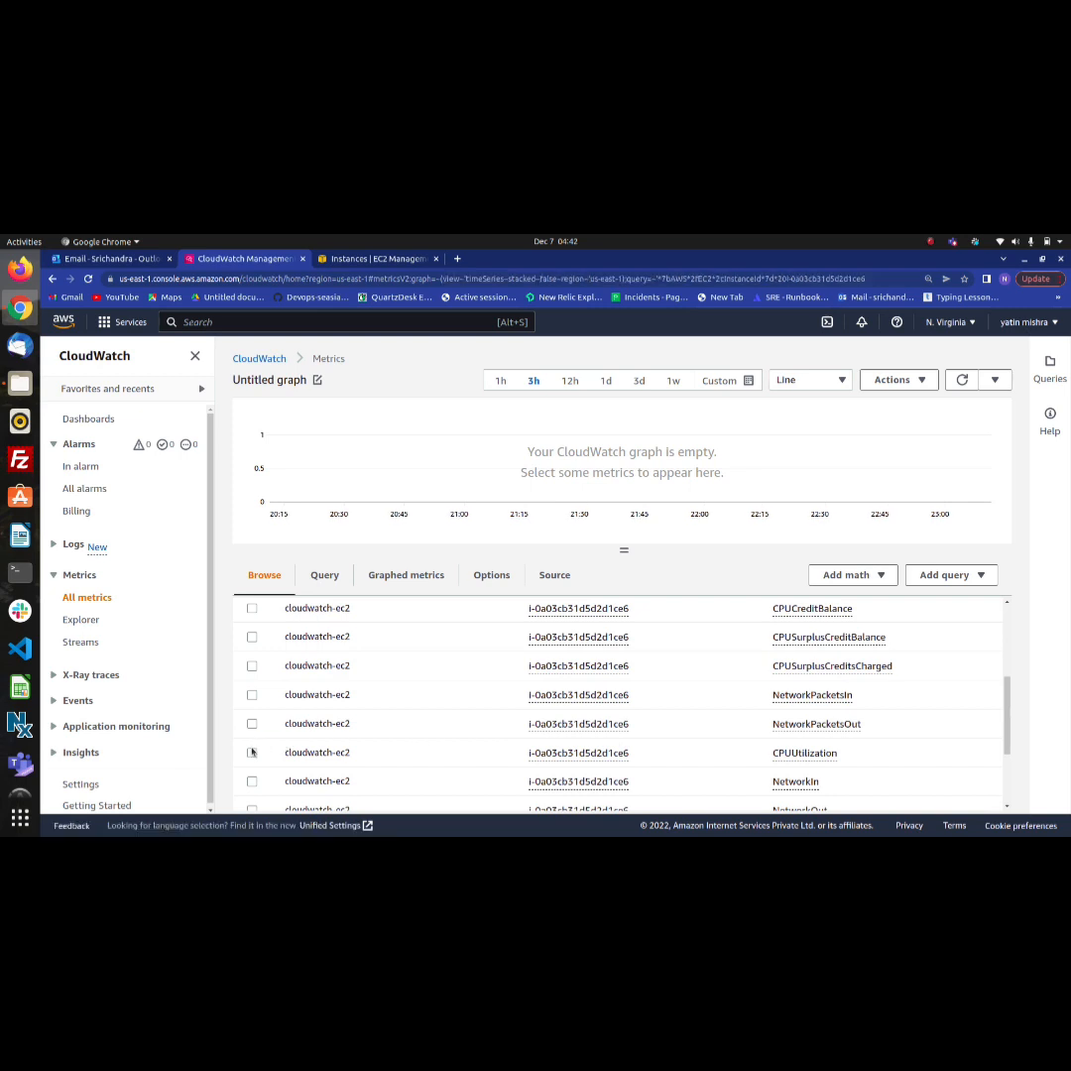
left_click(252, 752)
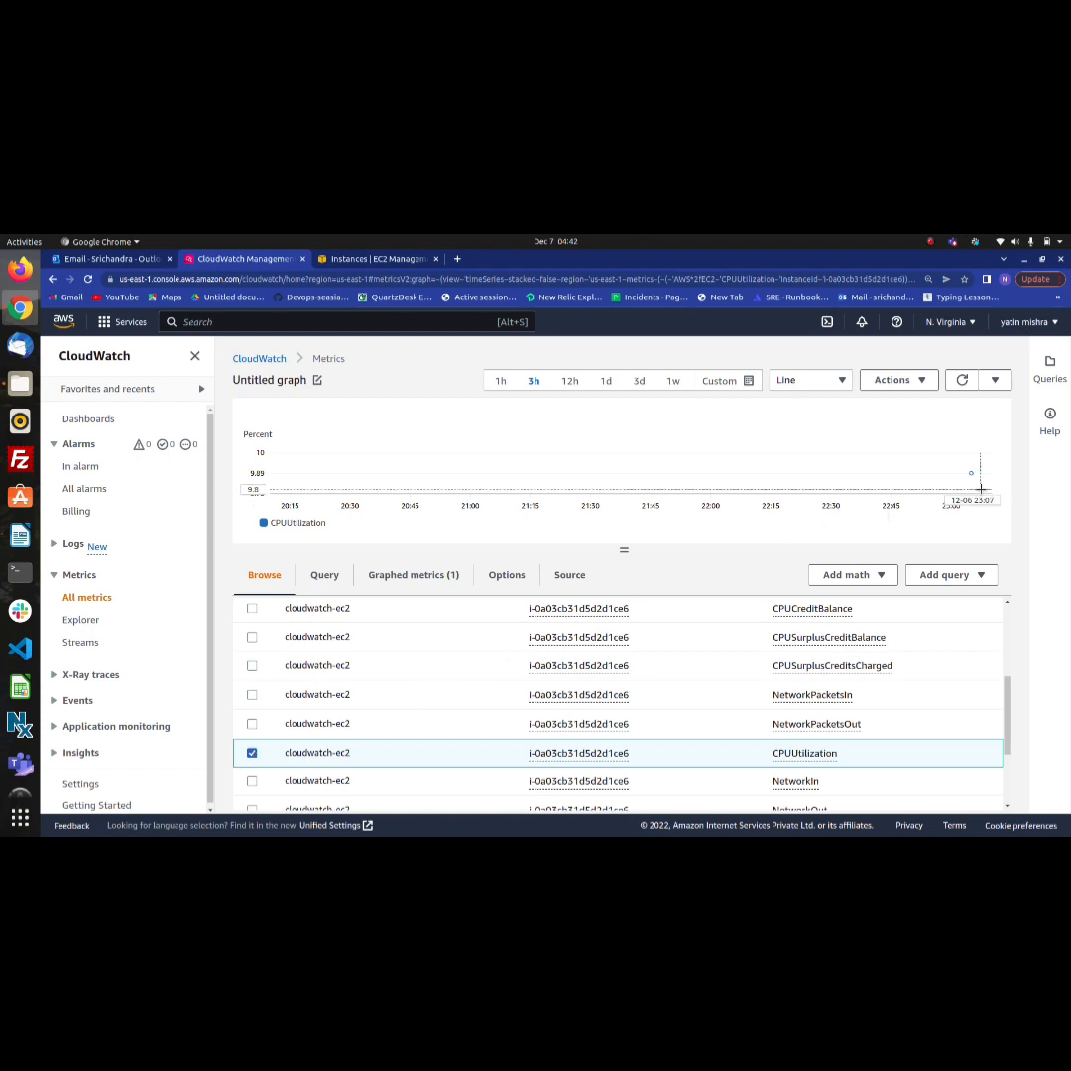
mouse_move(971, 475)
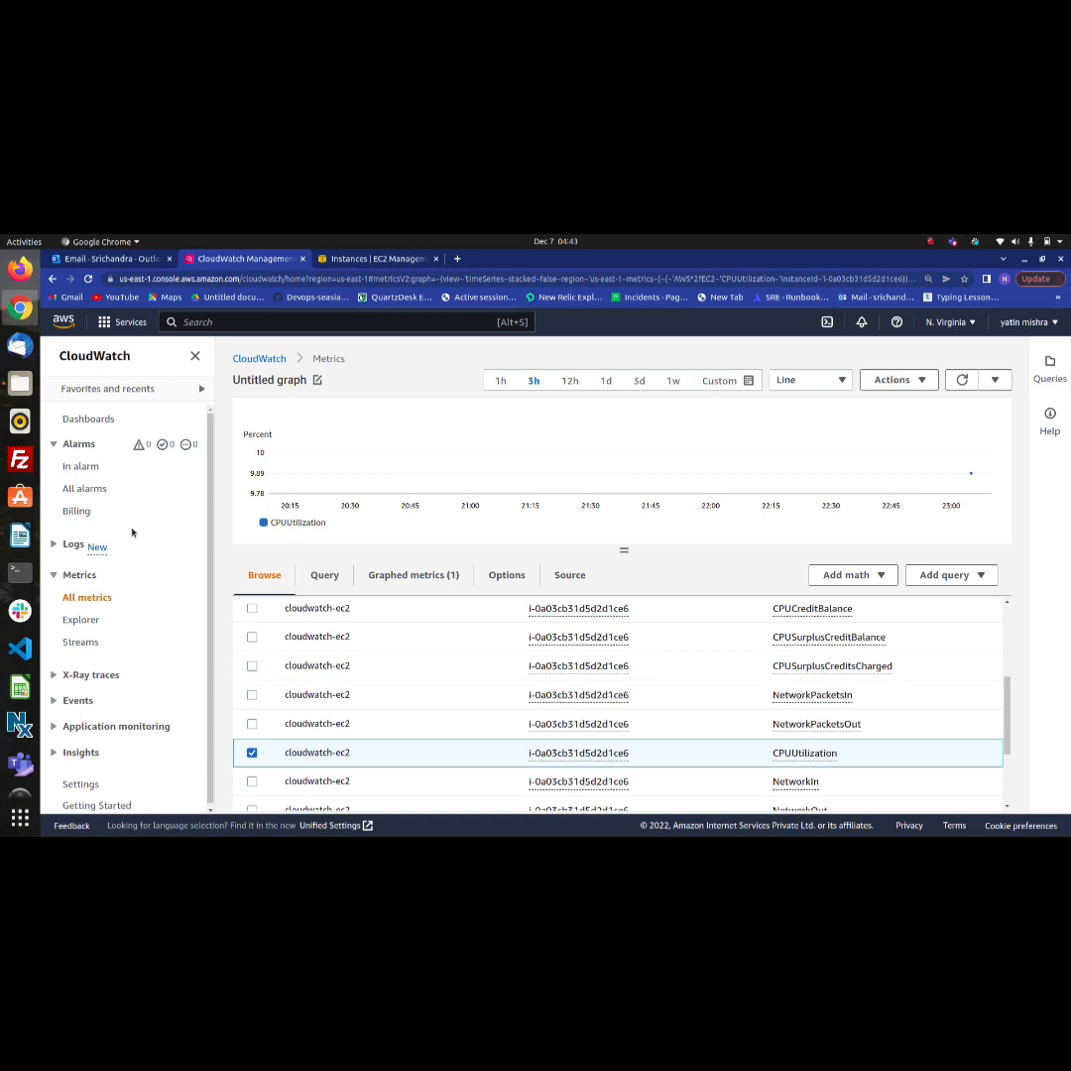
Start creating a CloudWatch alarm and browse its metric selection to the EC2 per-instance metrics
left_click(86, 489)
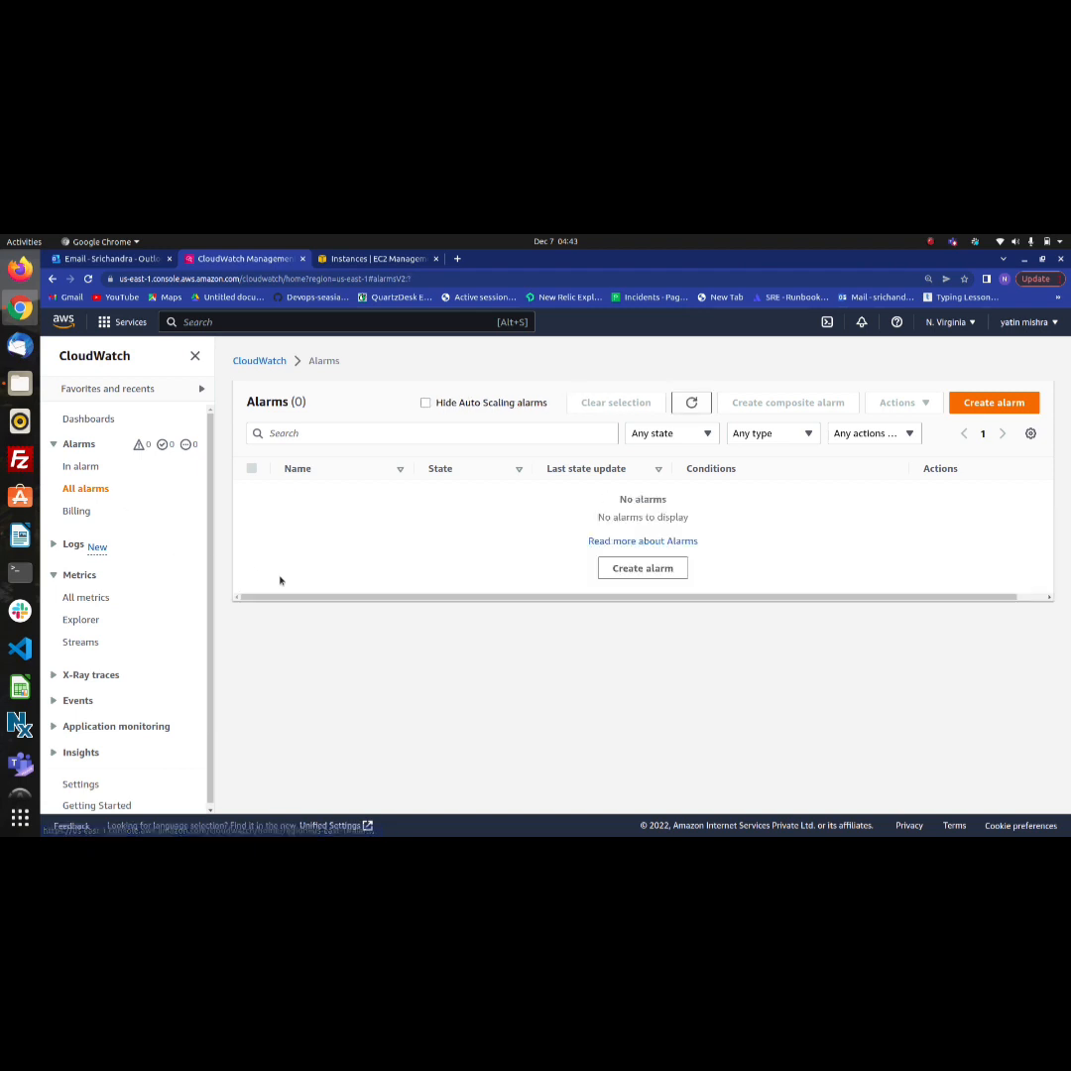
left_click(992, 404)
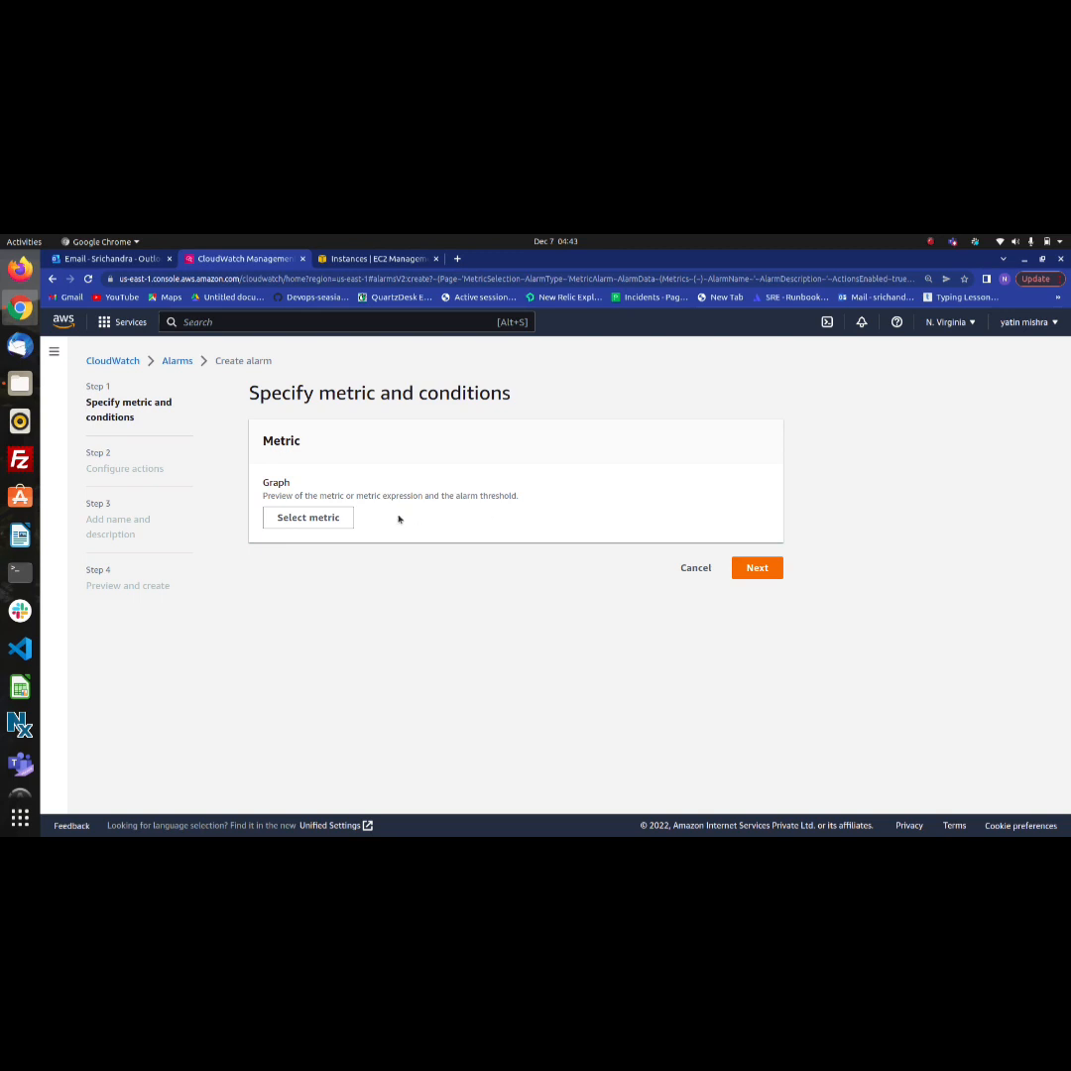
left_click(335, 516)
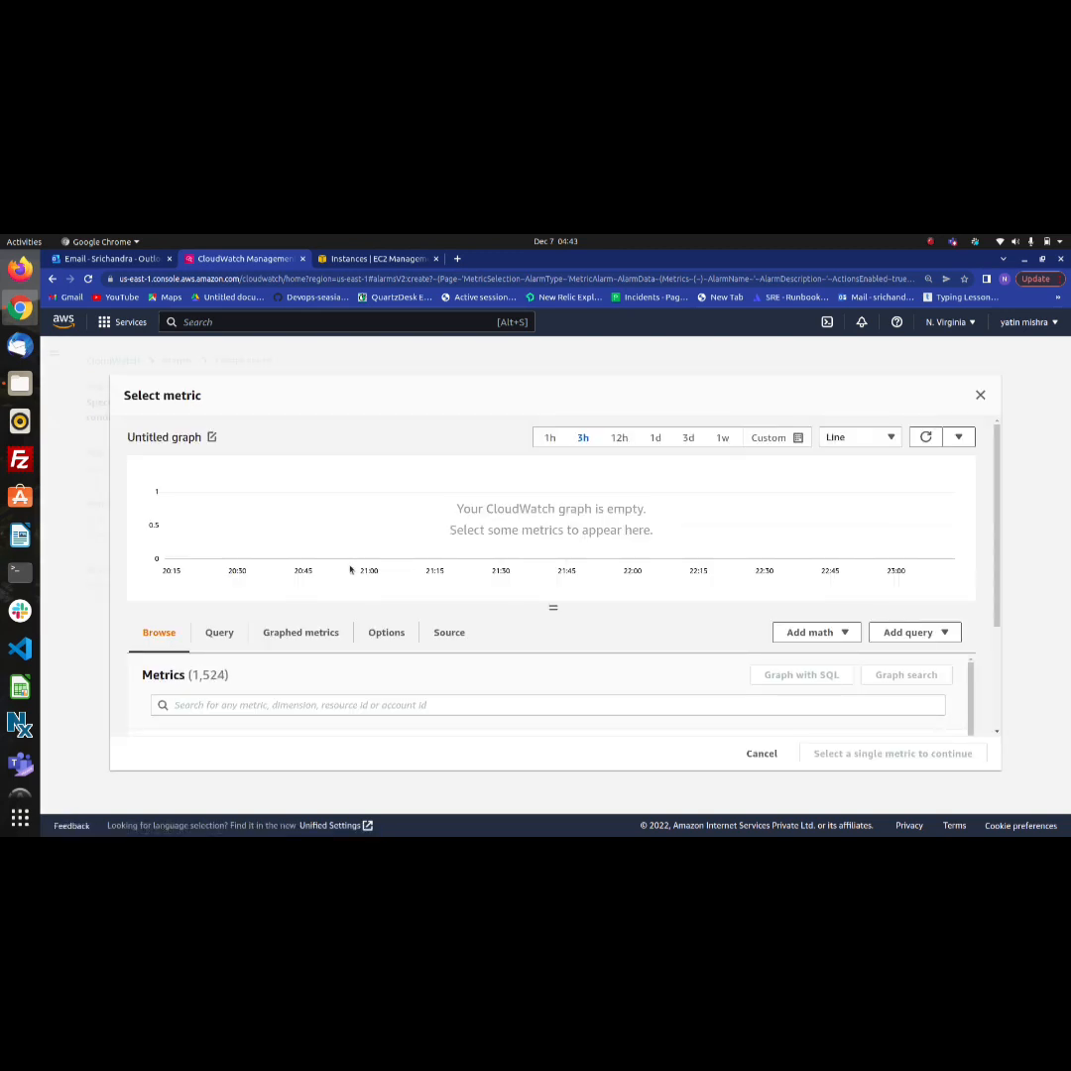
scroll(351, 569, "down", 3)
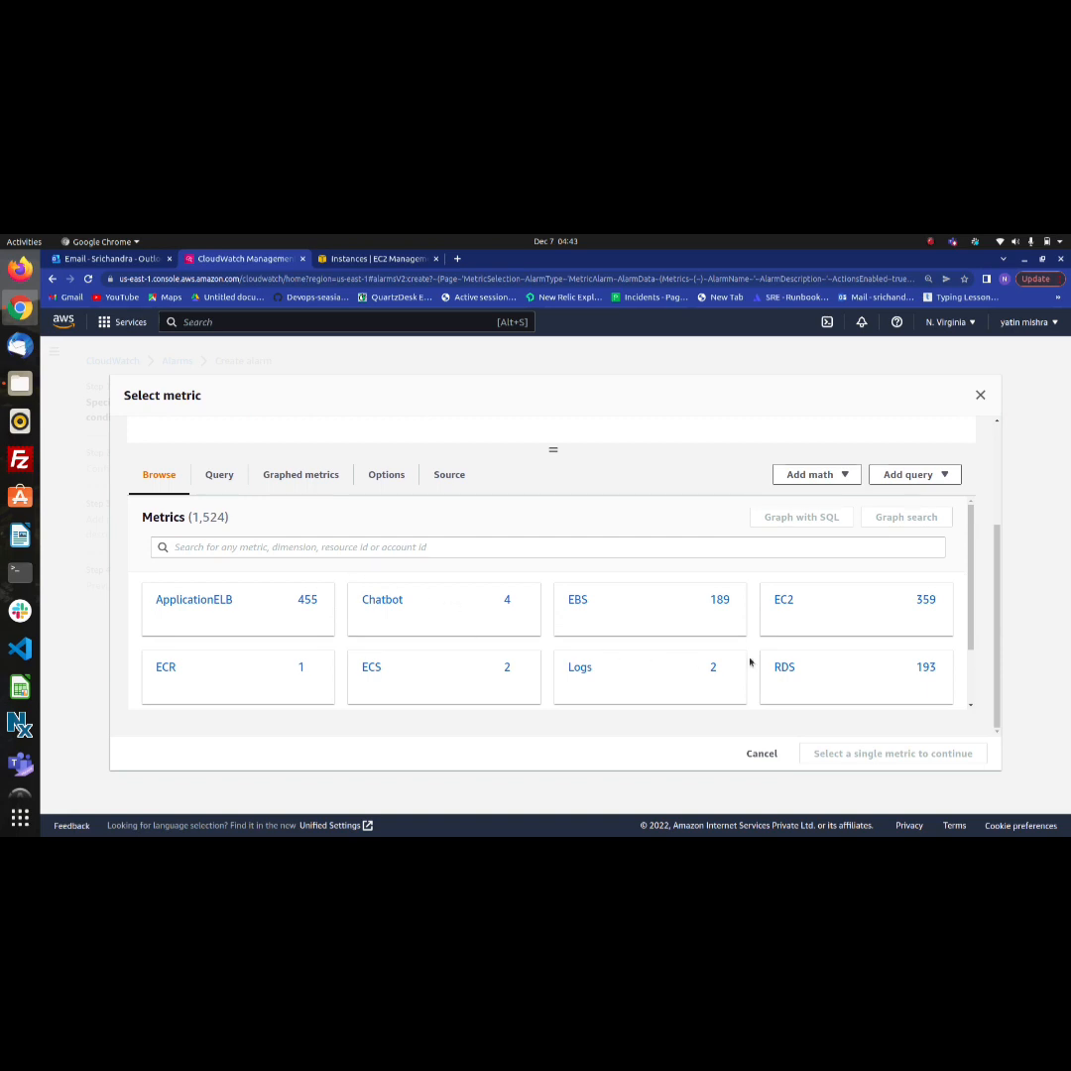
left_click(784, 601)
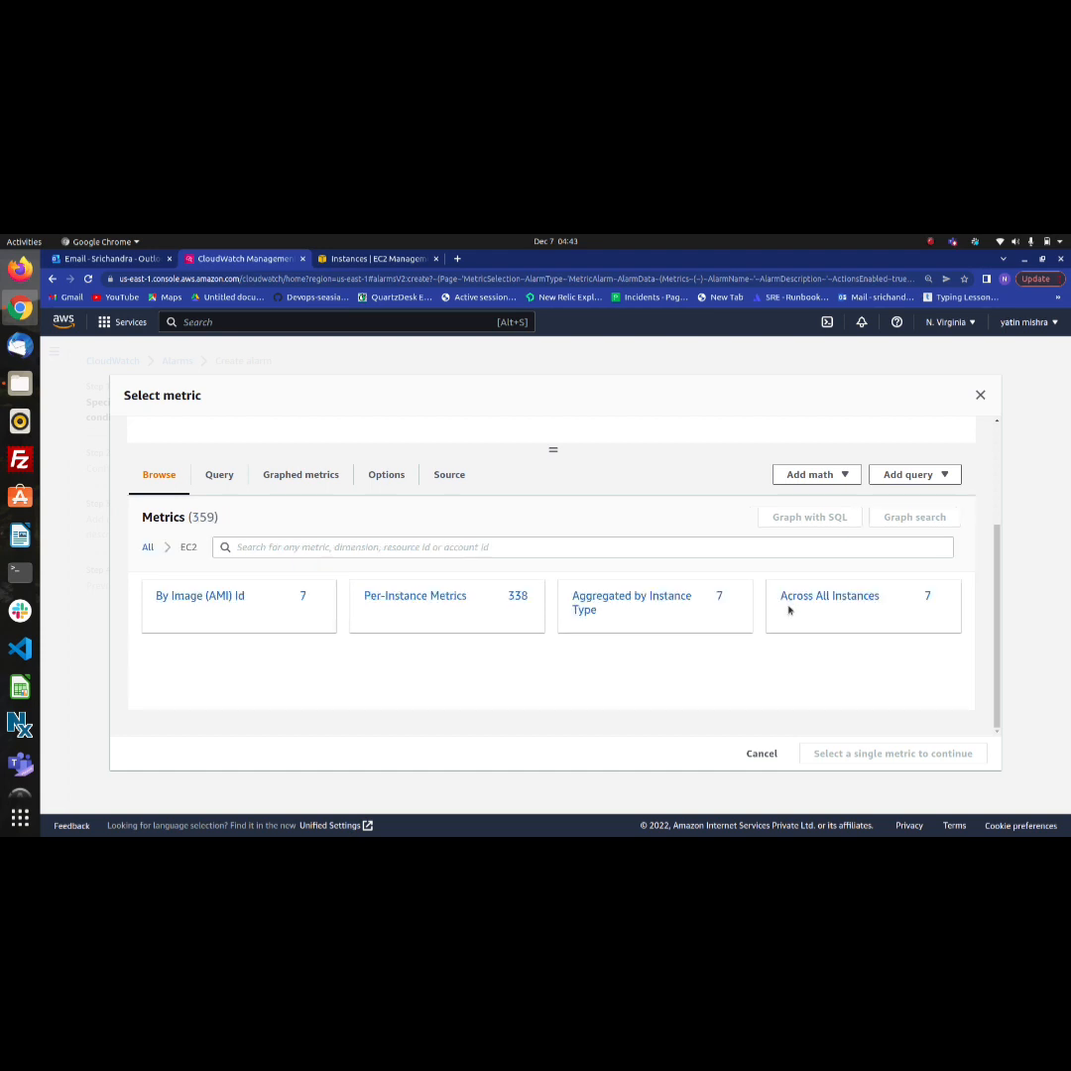
left_click(443, 598)
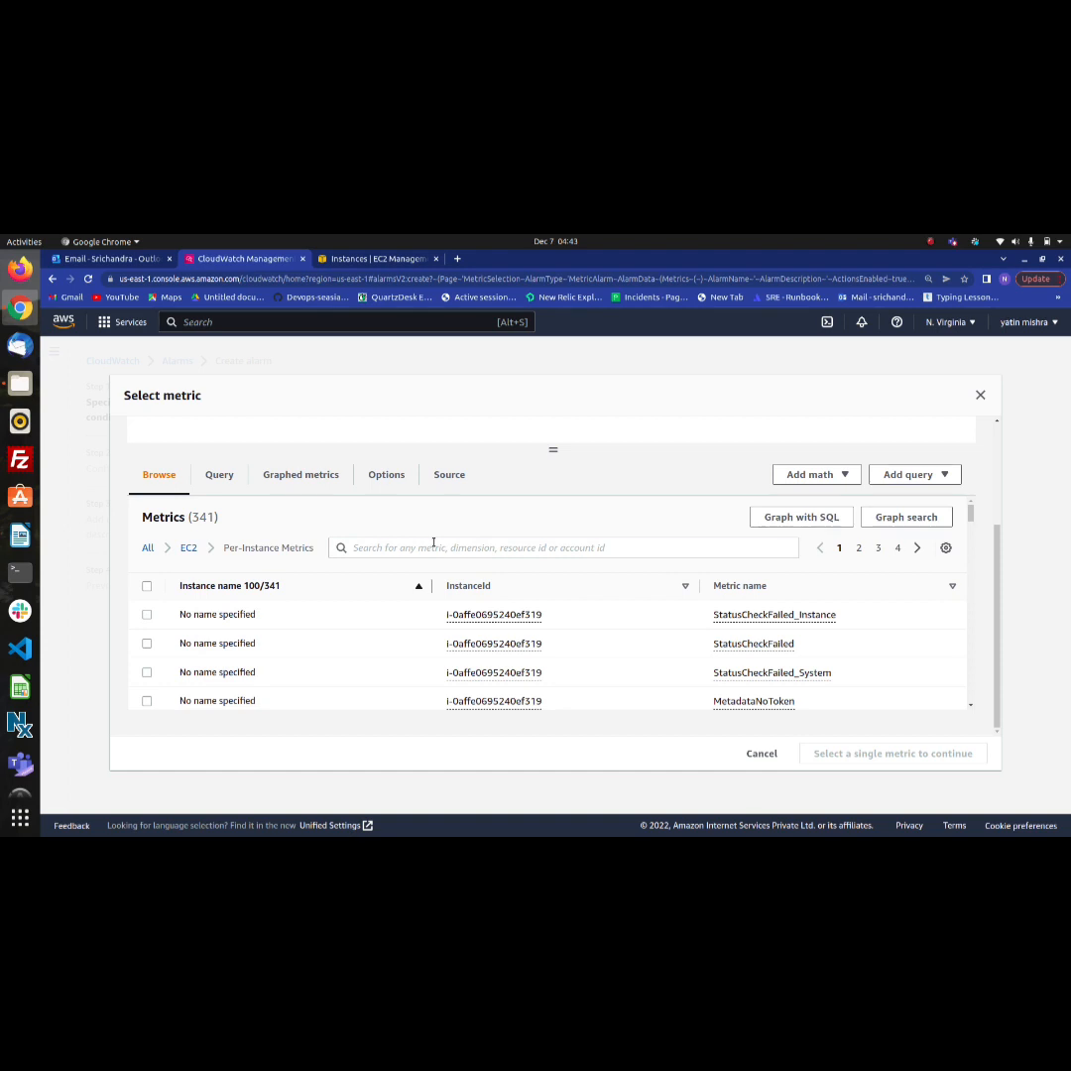
Filter the metrics by instance ID i-0a03cb31d5d2d1ce6 and choose CPUUtilization of cloudwatch-ec2 as the alarm's metric
left_click(434, 548)
type("i-0a03cb31d5d2d1ce6")
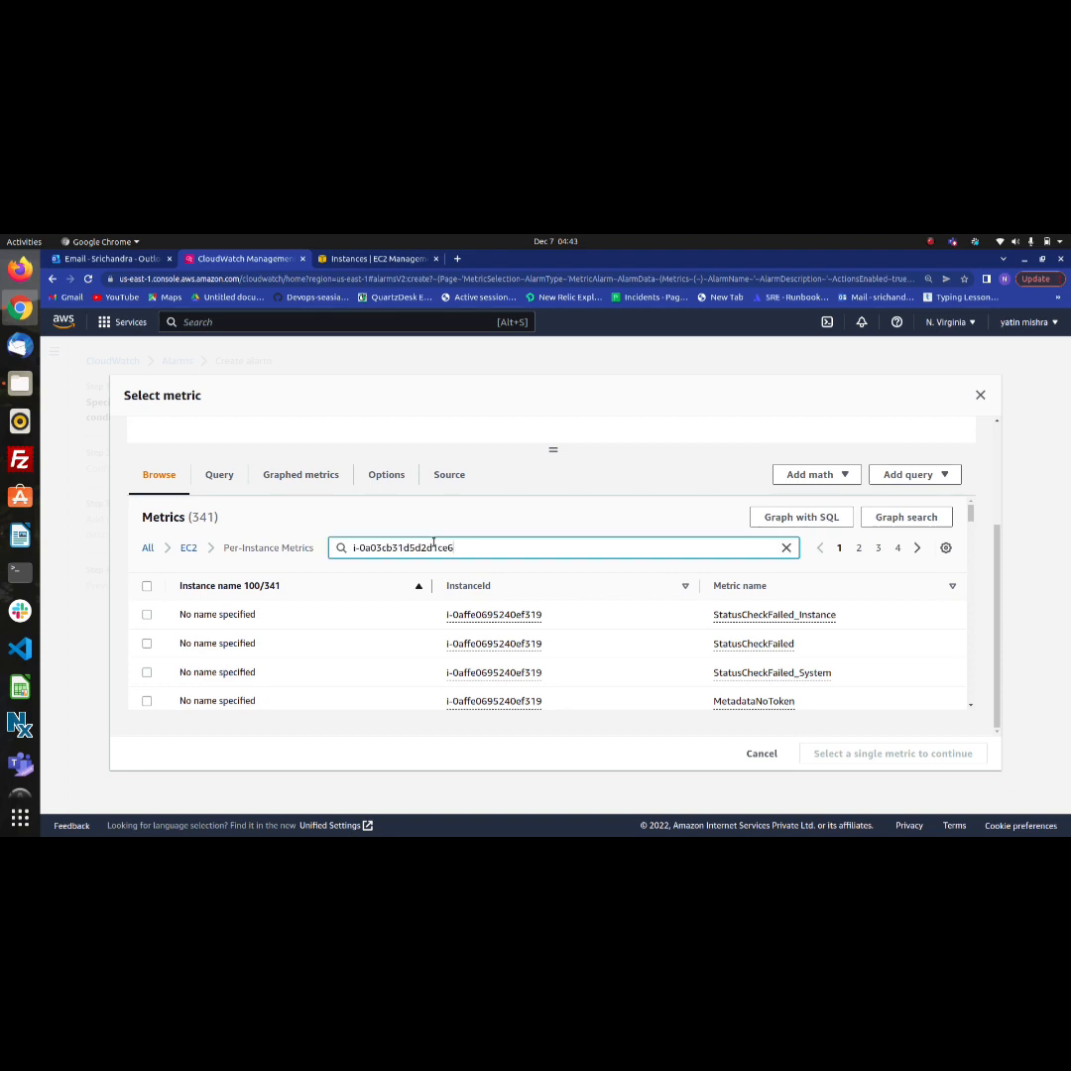
key("Return")
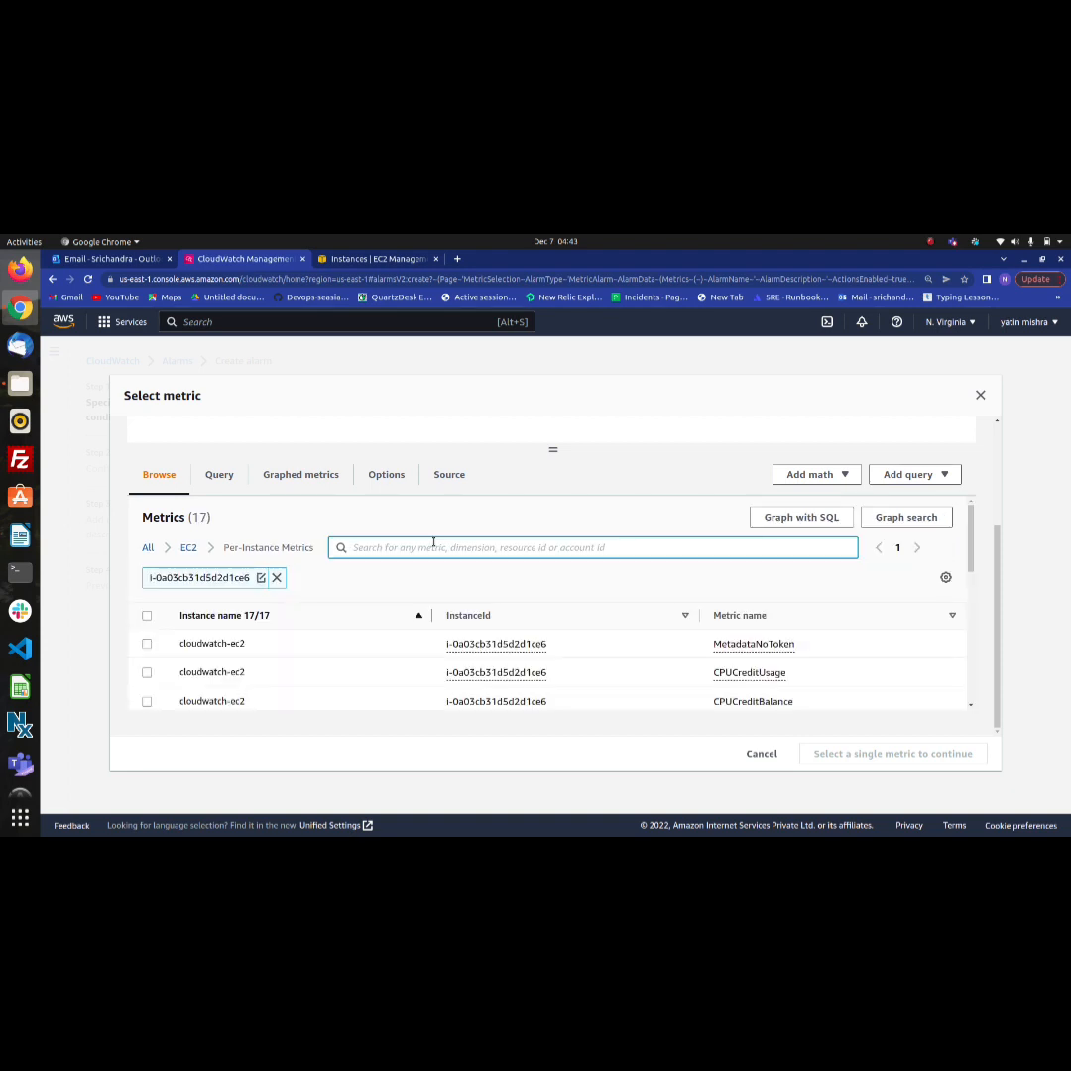
scroll(382, 665, "down", 3)
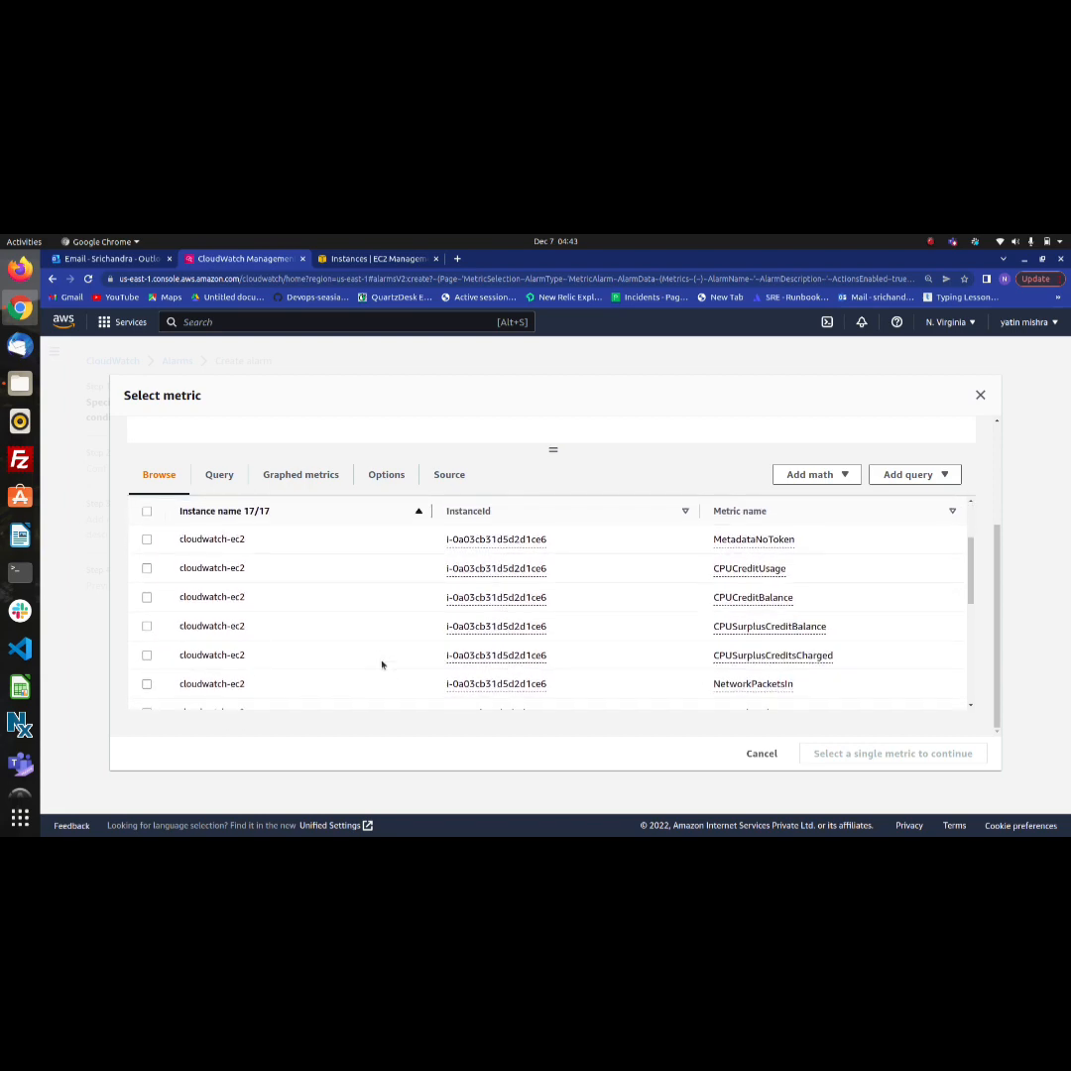
scroll(381, 665, "down", 1)
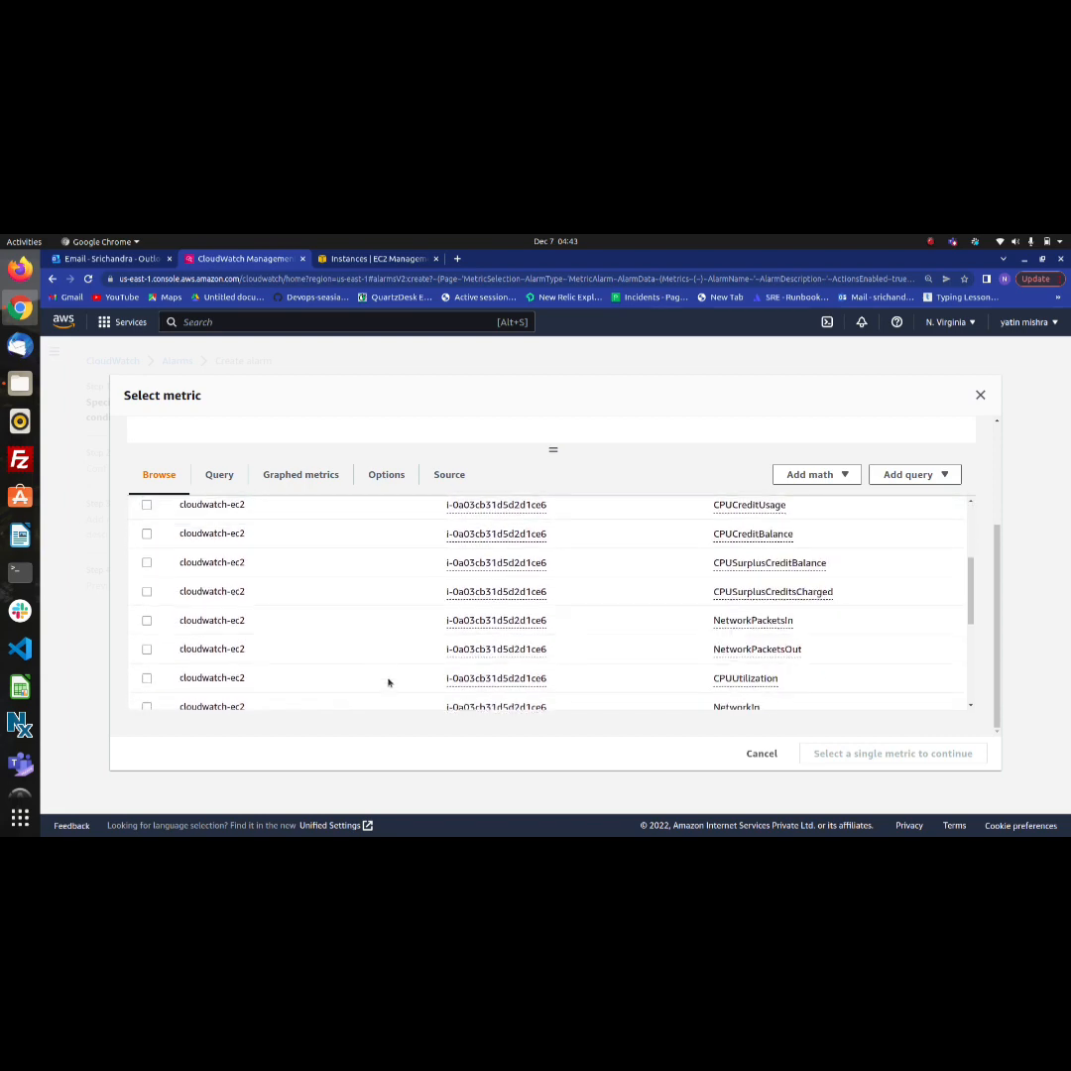
left_click(146, 680)
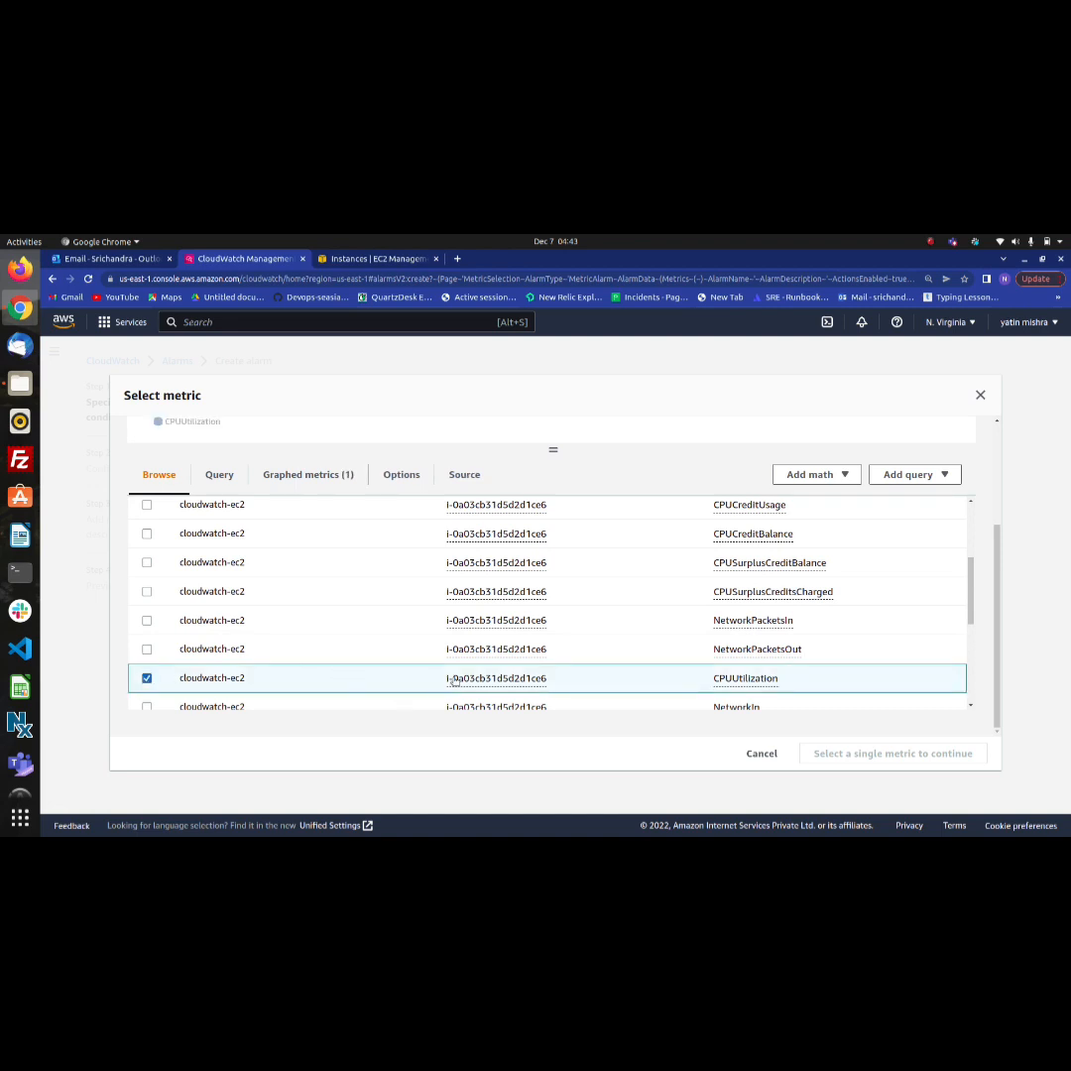
scroll(455, 681, "down", 1)
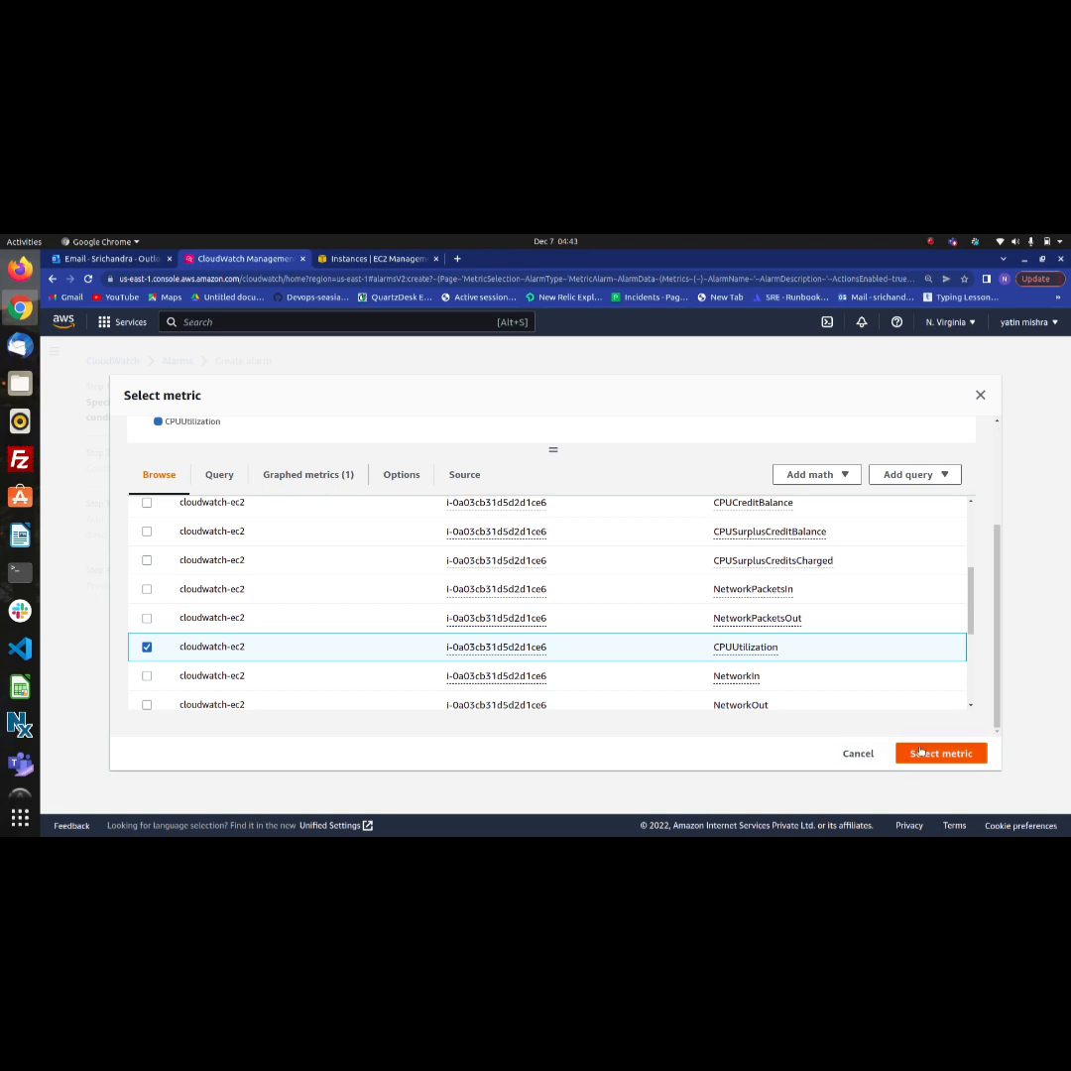
left_click(921, 753)
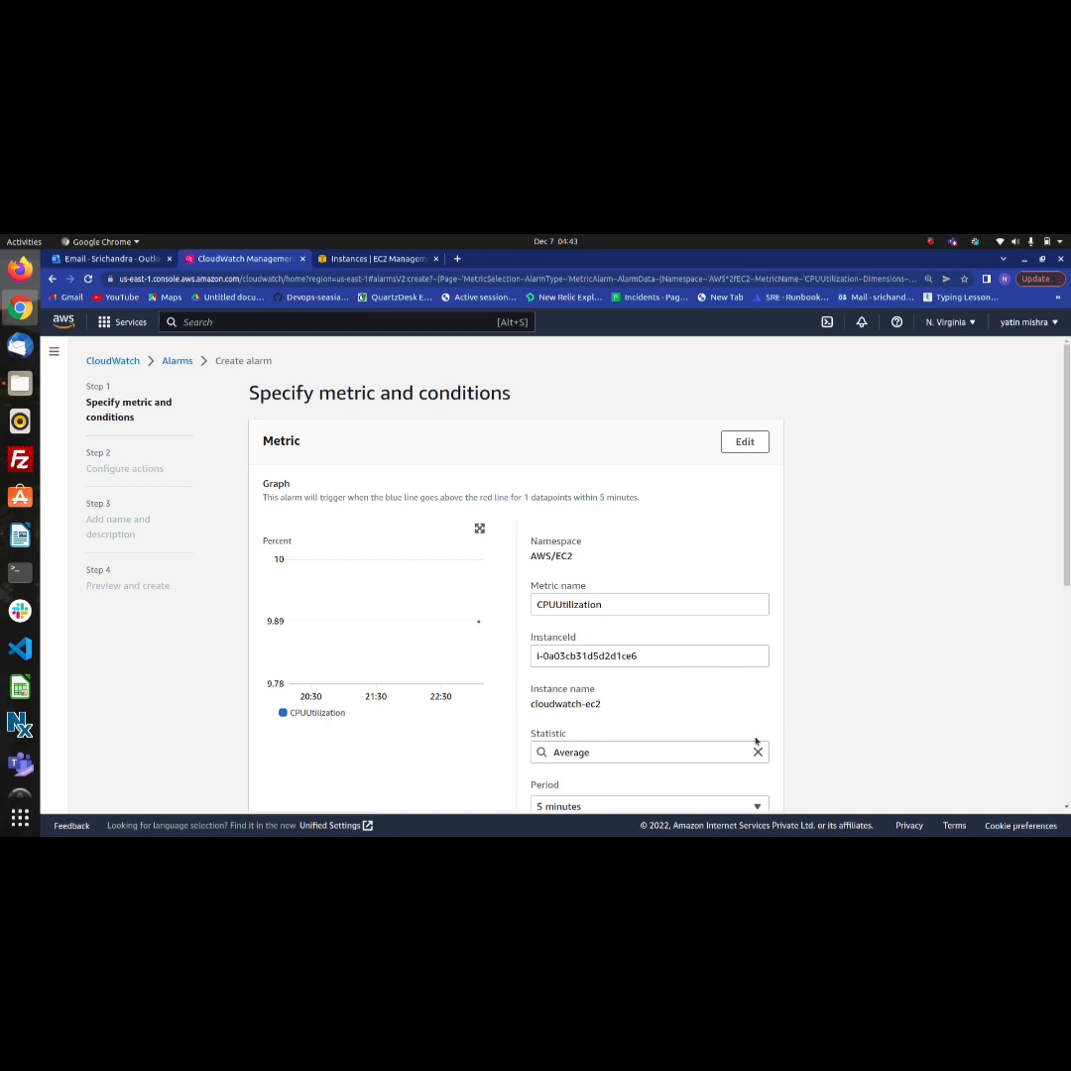
Set the alarm metric's period to 1 minute
scroll(756, 741, "down", 2)
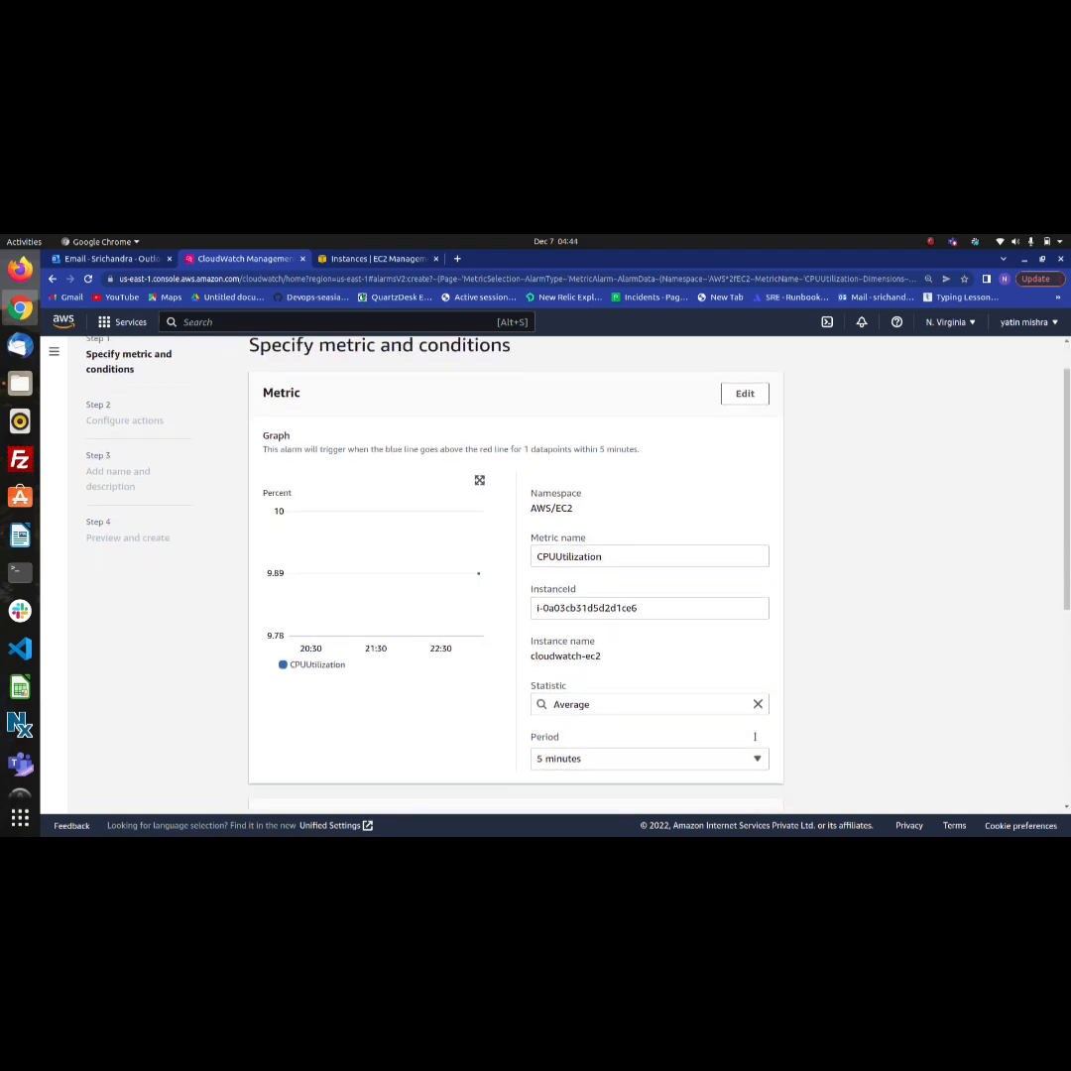
scroll(755, 737, "down", 2)
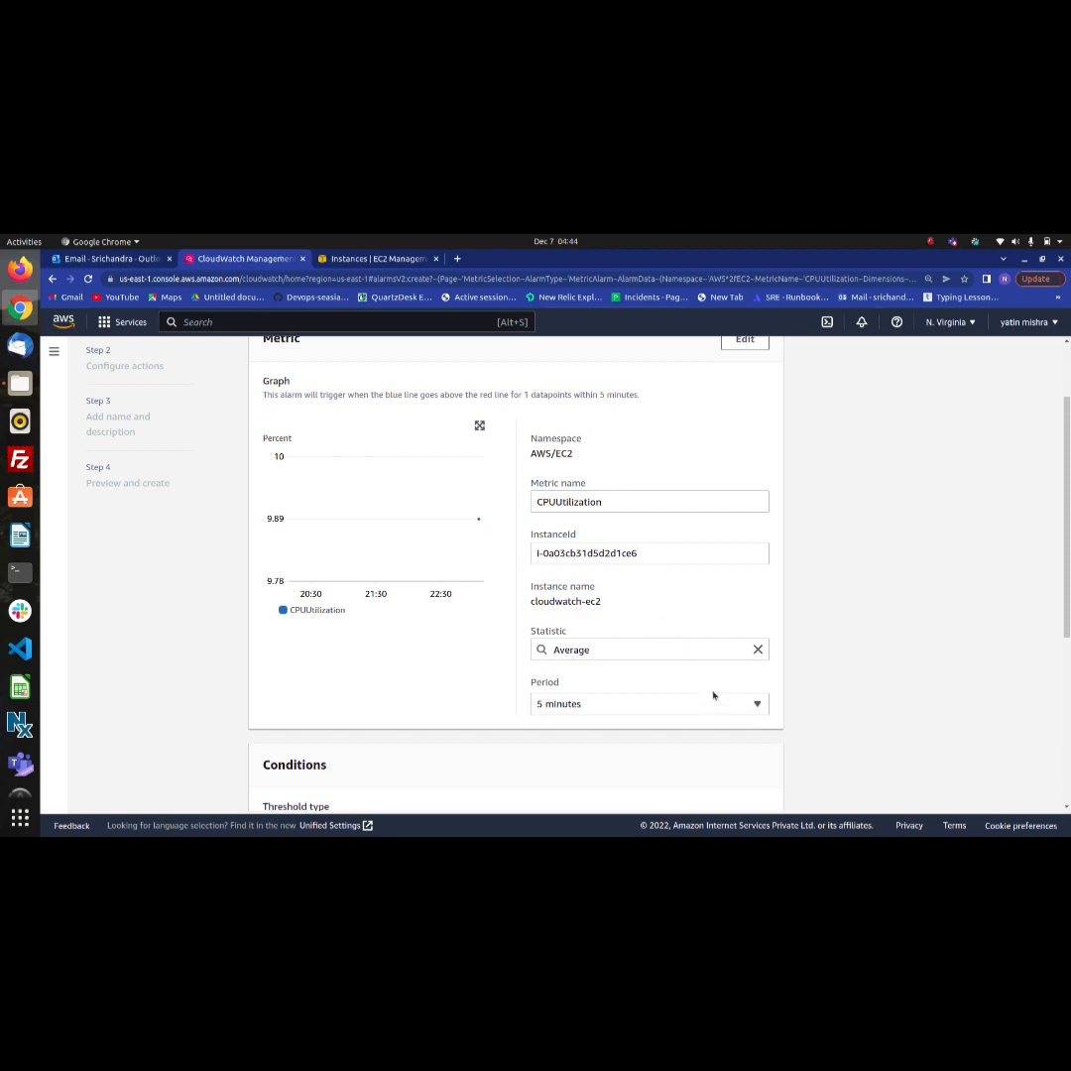
left_click(760, 704)
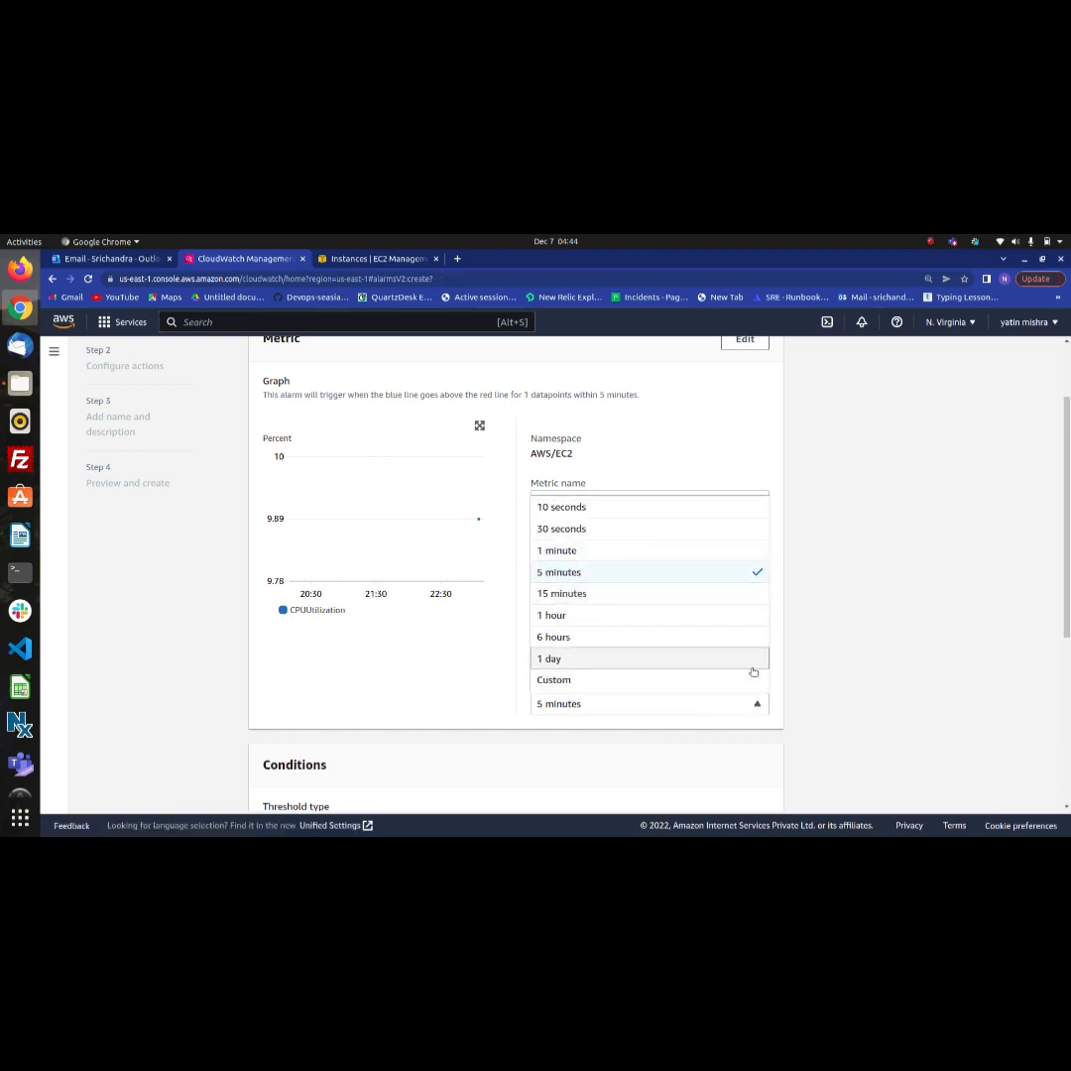
left_click(708, 553)
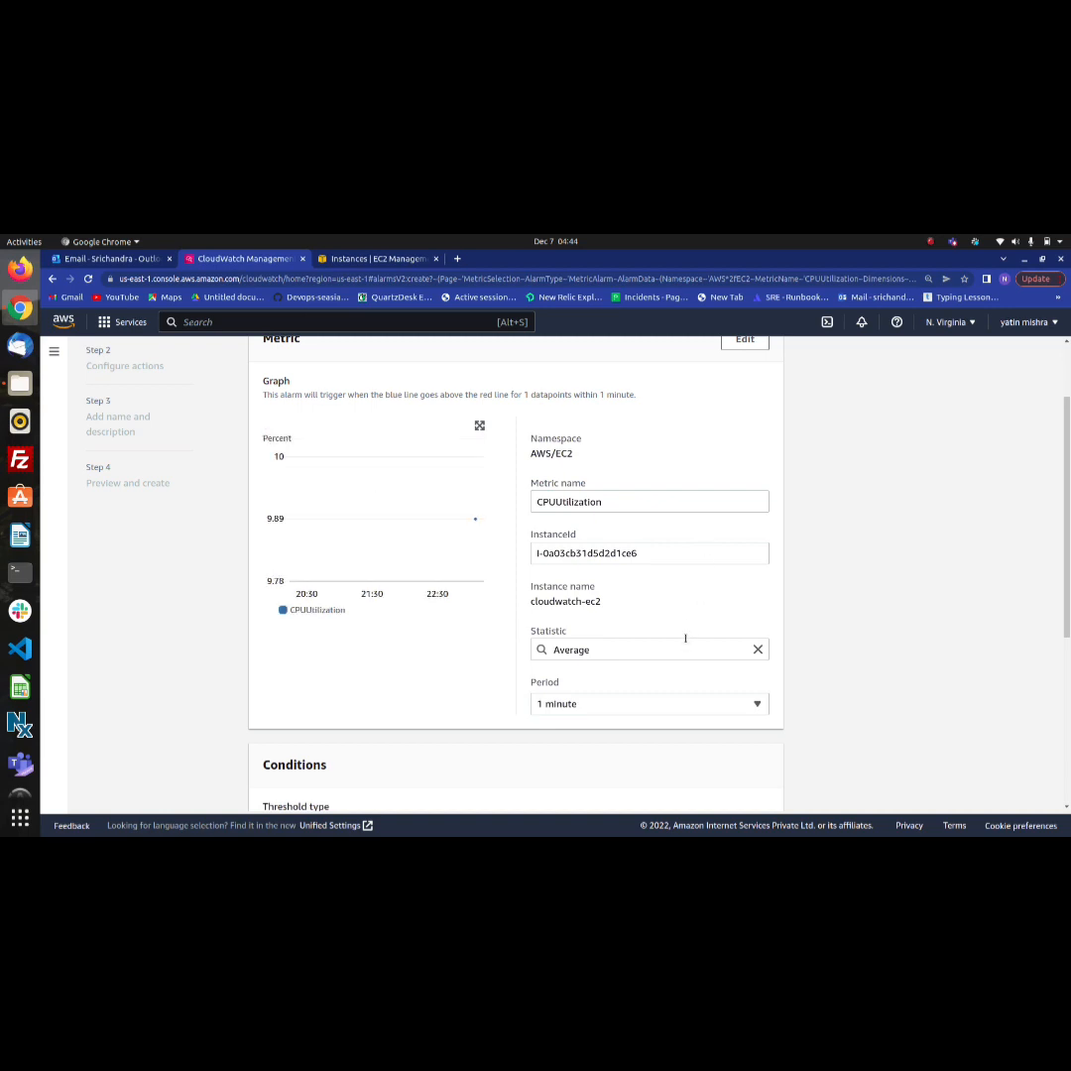
Set the alarm condition to CPUUtilization Greater/Equal to a threshold of 3 and continue to the action settings
scroll(631, 692, "down", 3)
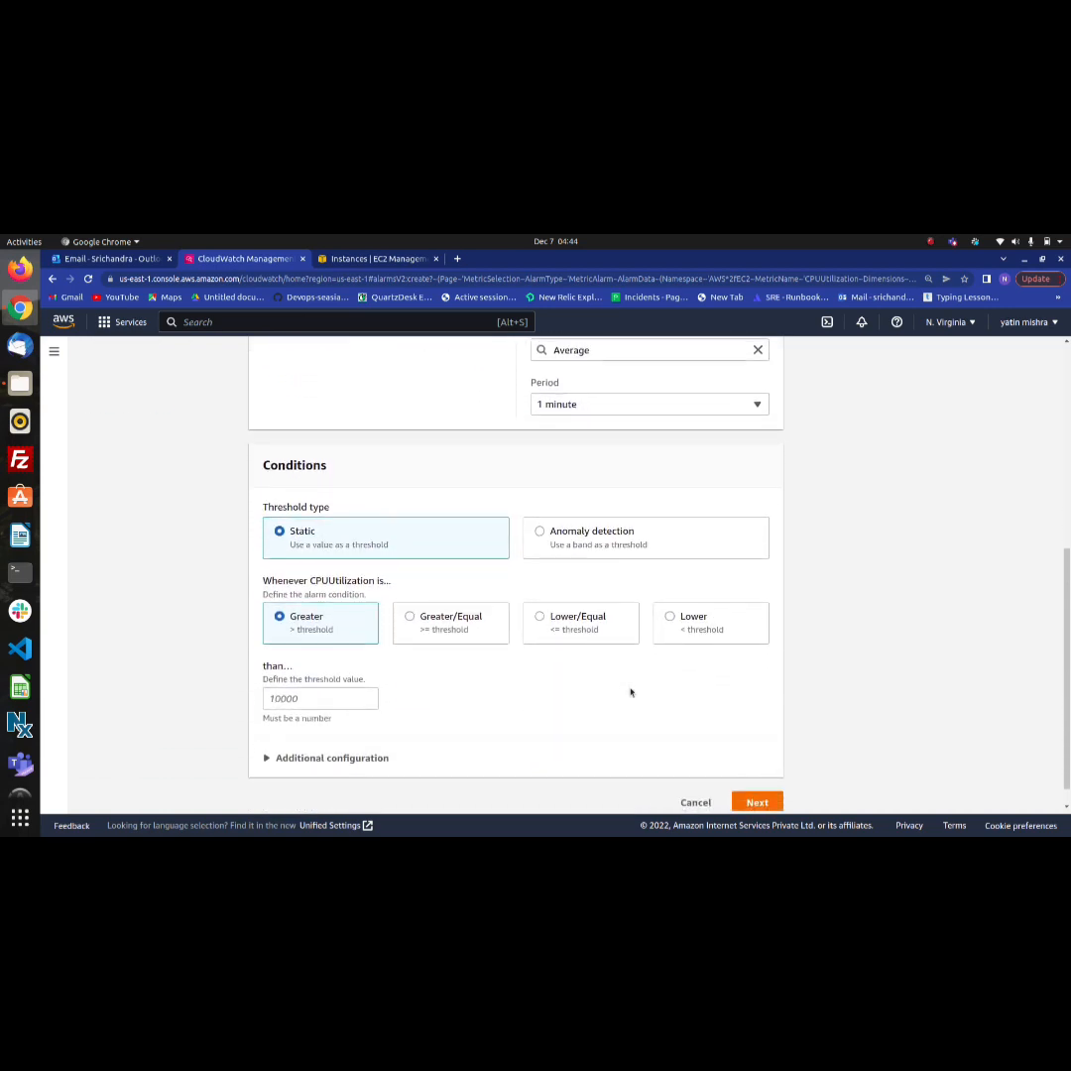
left_click(479, 618)
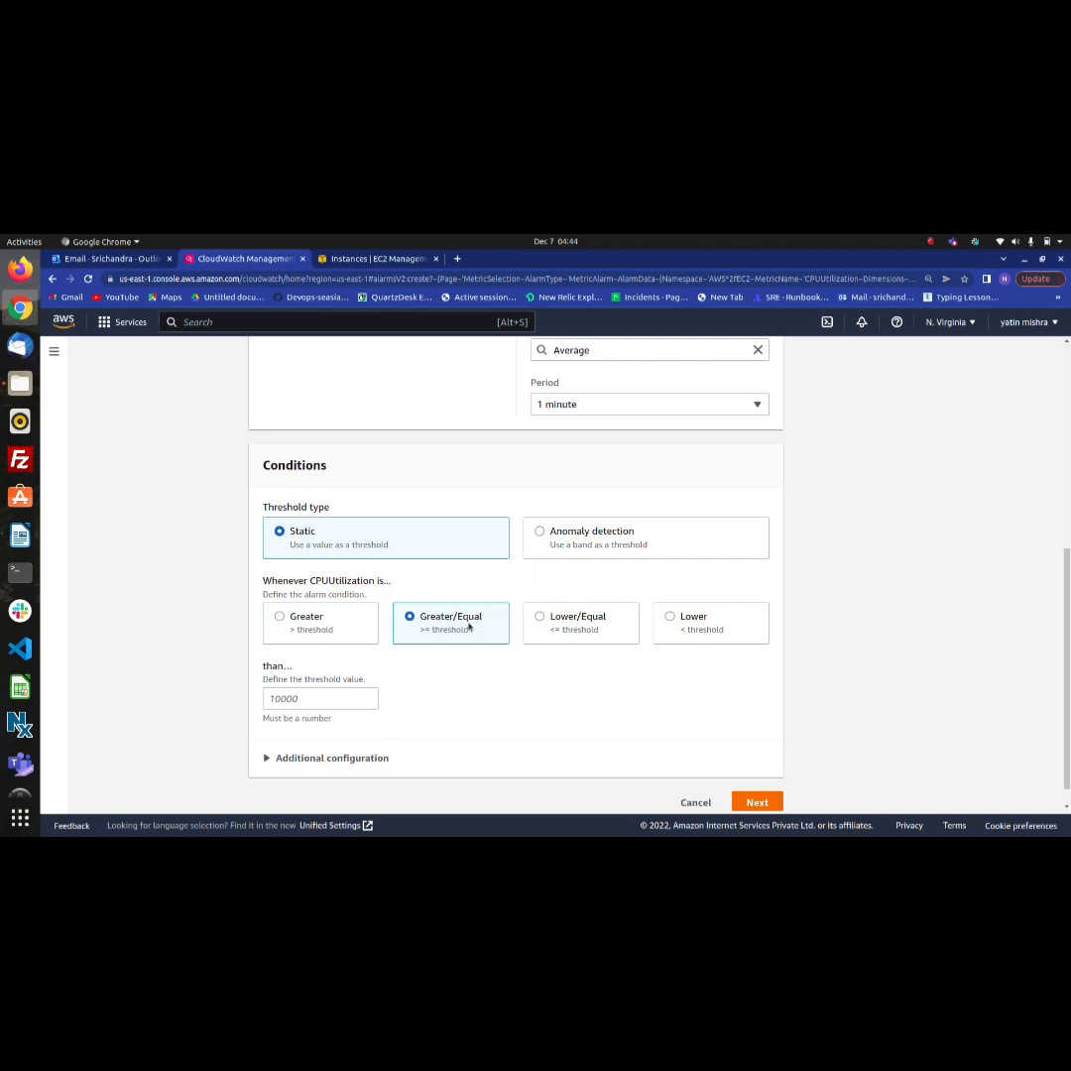
left_click(353, 703)
type("3")
scroll(417, 722, "down", 2)
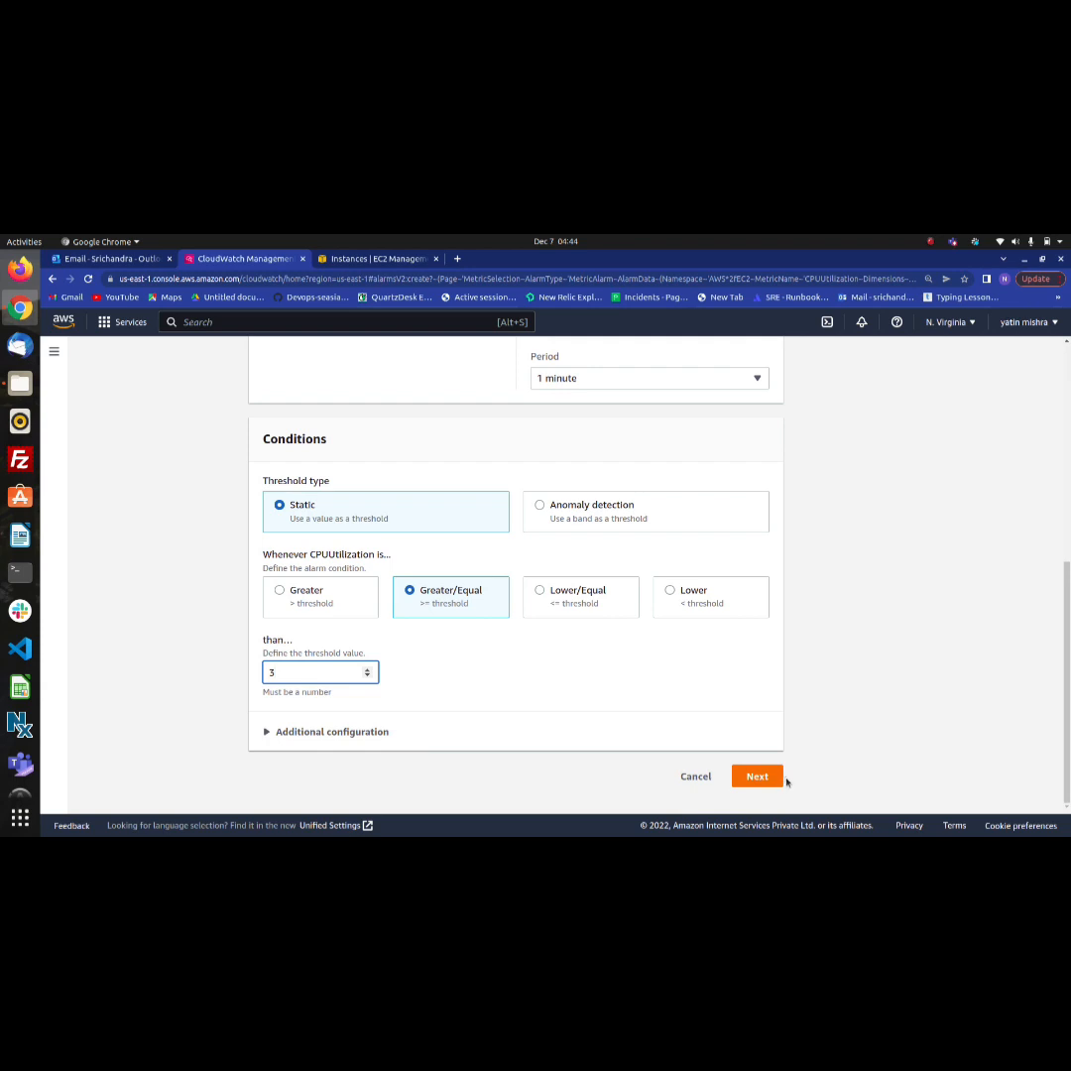
left_click(773, 779)
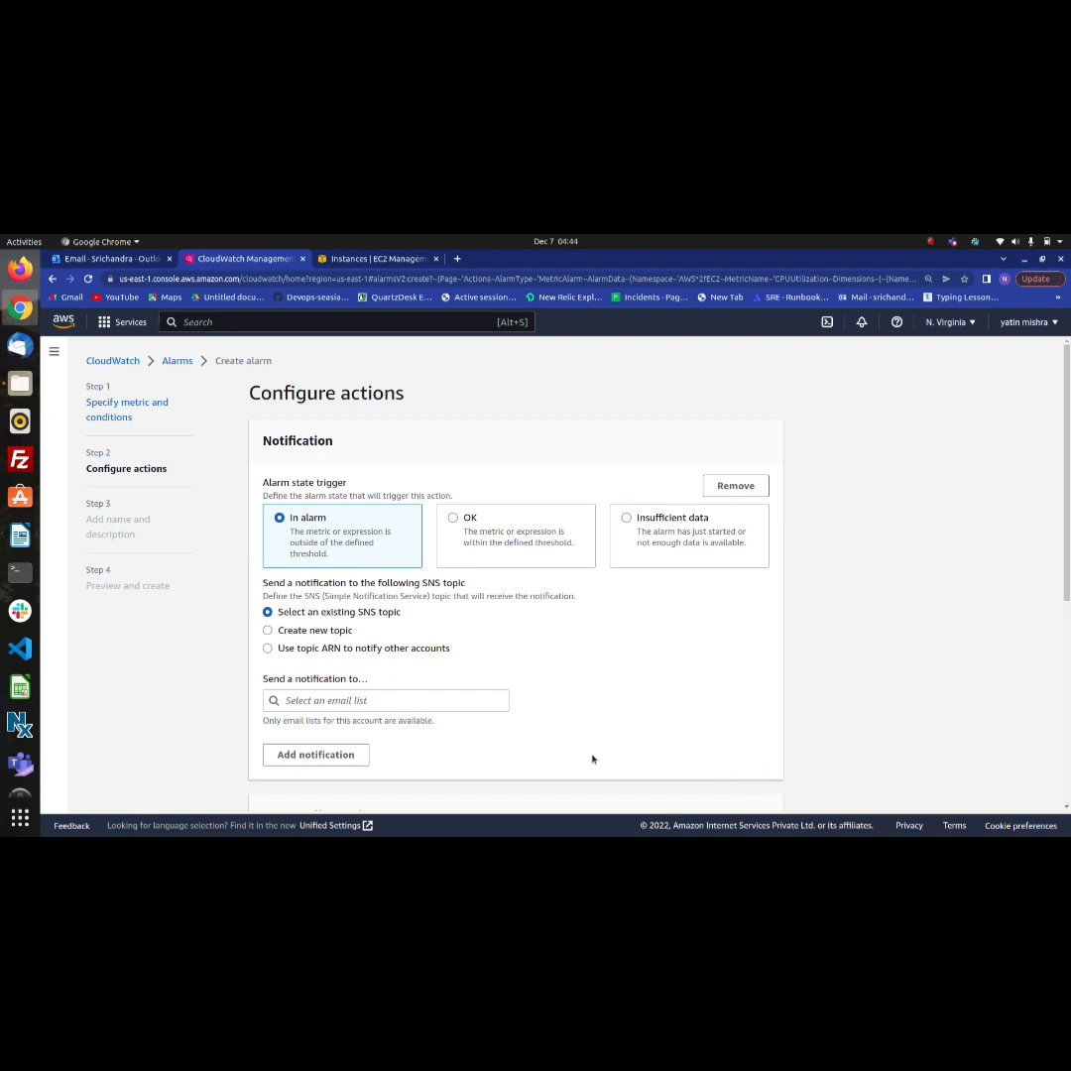
Choose the existing SNS topic ec2_sns to receive the alarm notification
left_click(478, 702)
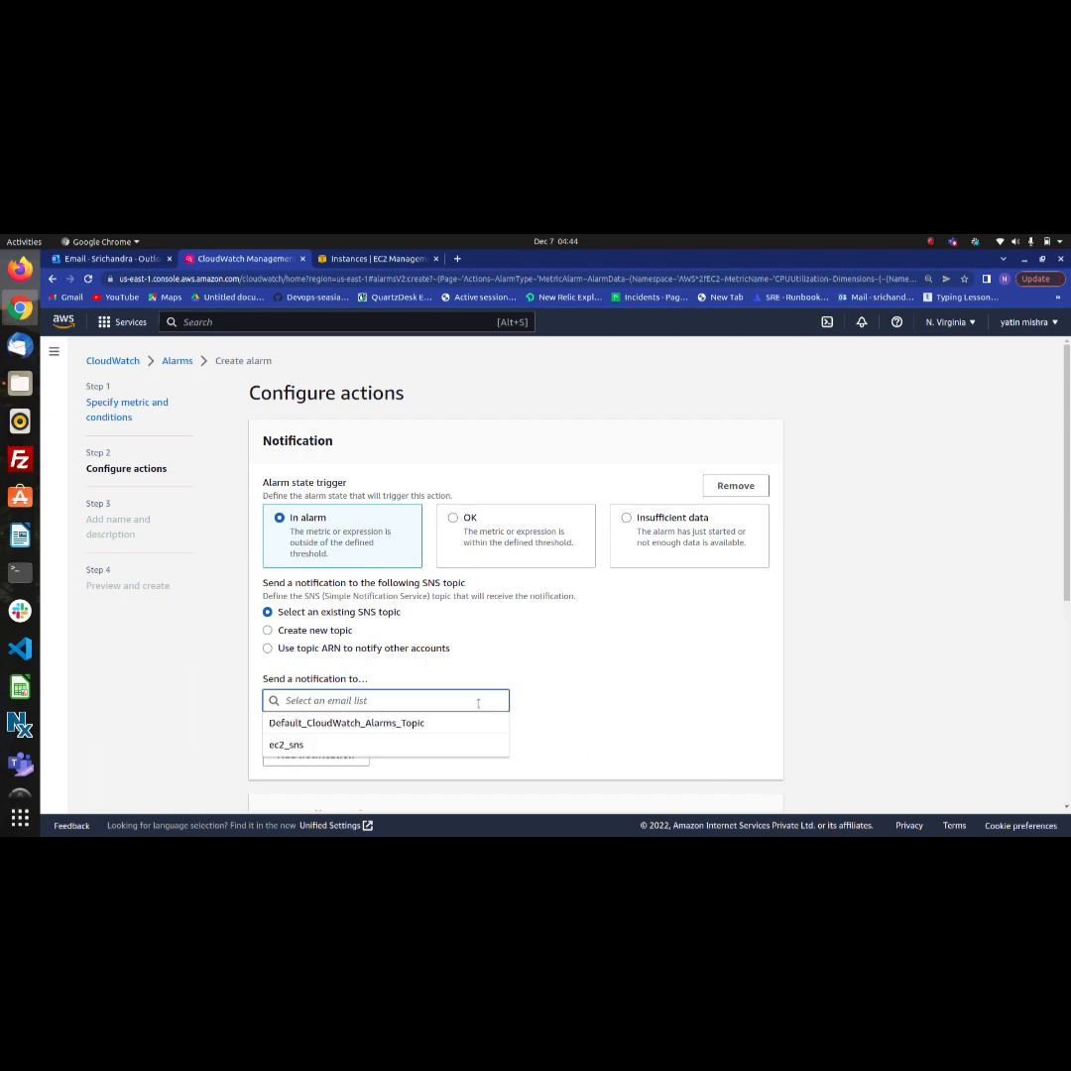
left_click(454, 749)
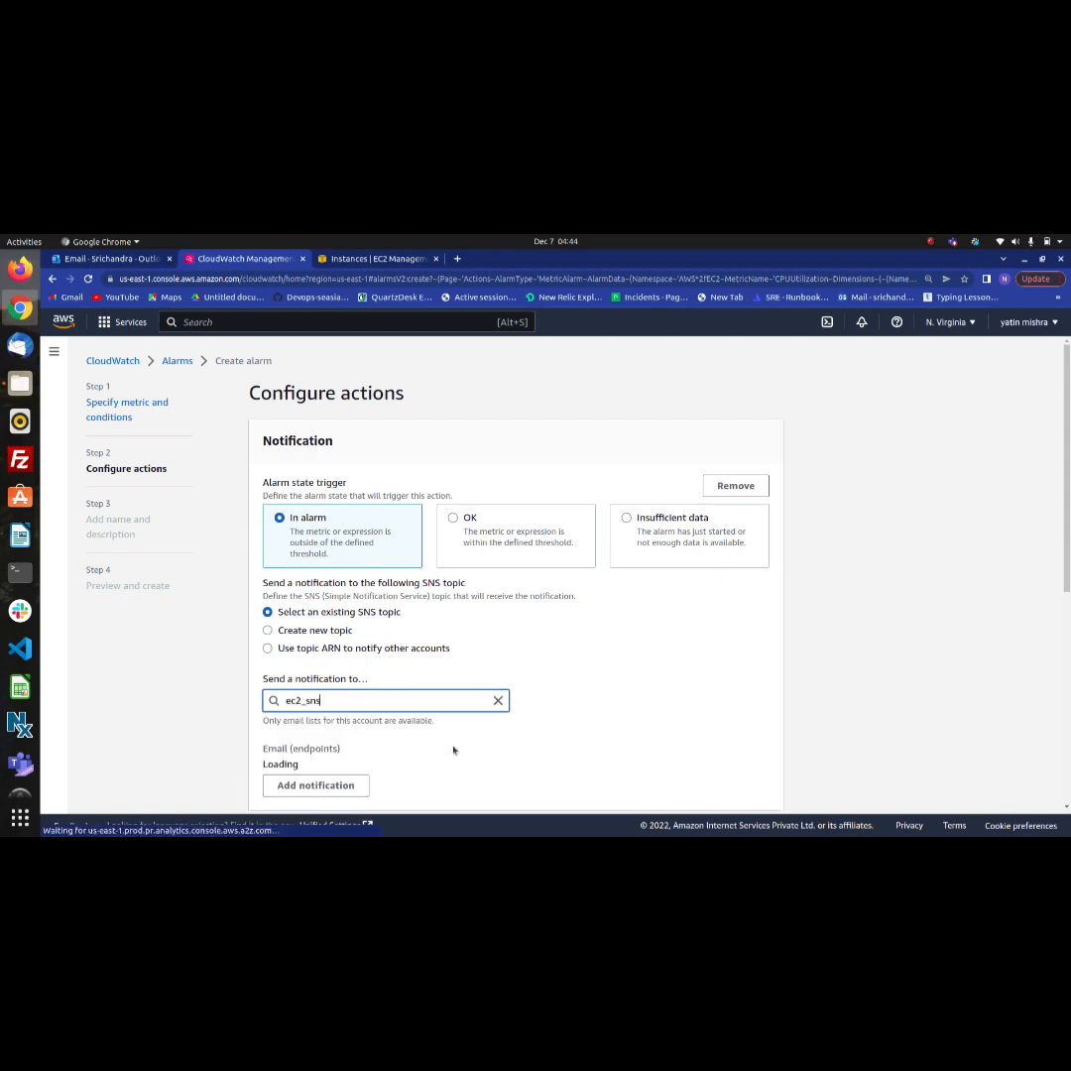
scroll(453, 750, "down", 1)
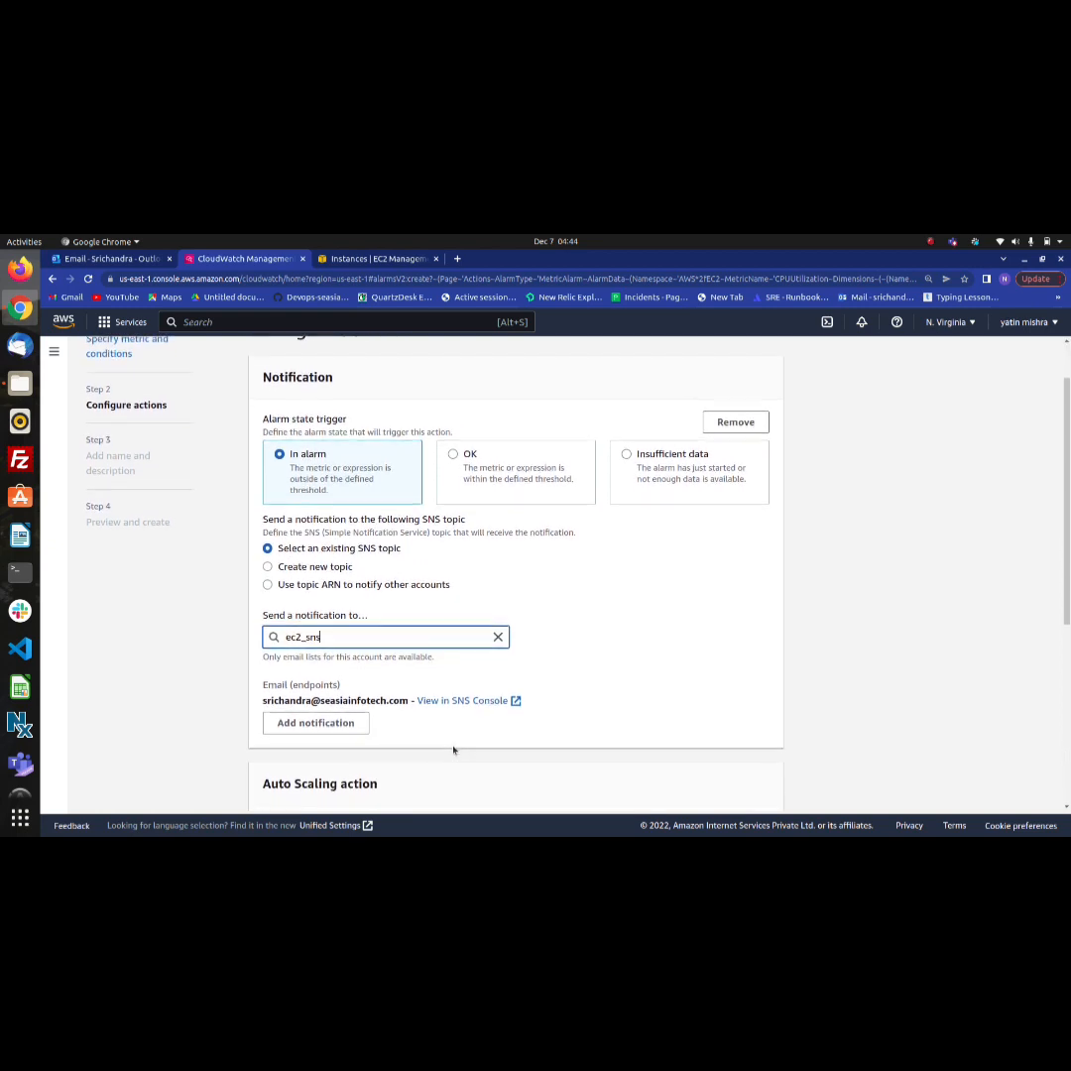
scroll(453, 750, "down", 1)
scroll(454, 750, "down", 1)
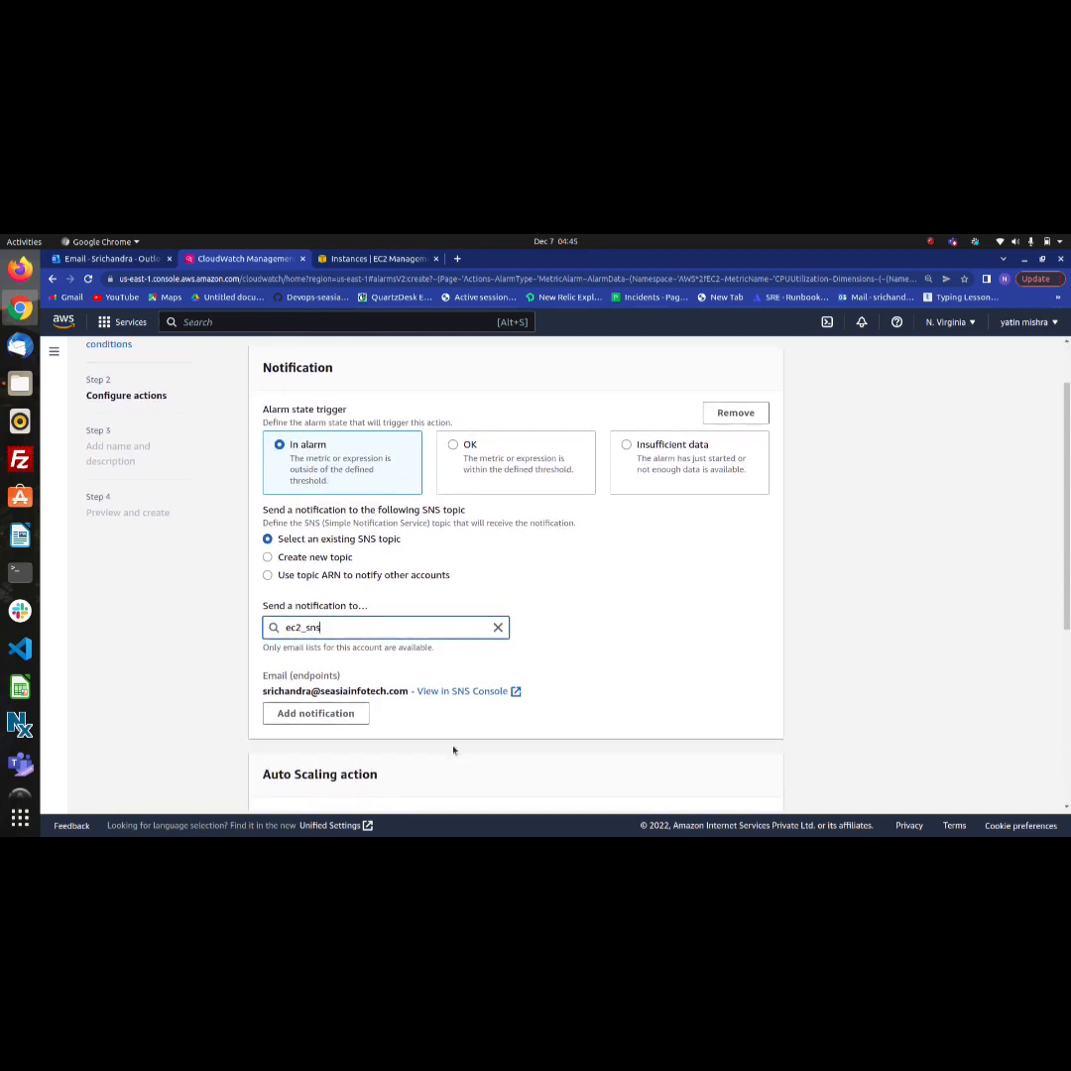
scroll(453, 750, "down", 1)
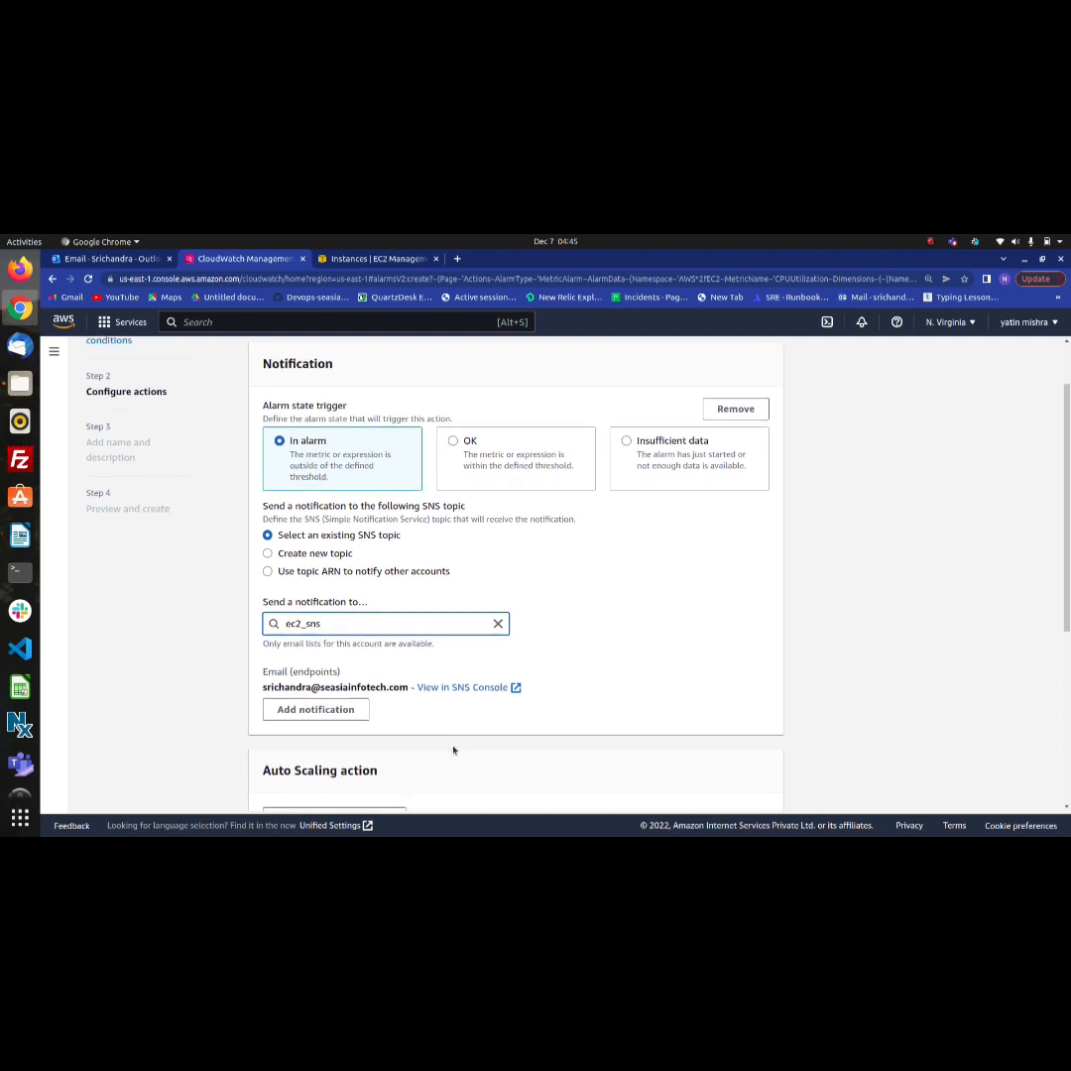
scroll(453, 750, "down", 2)
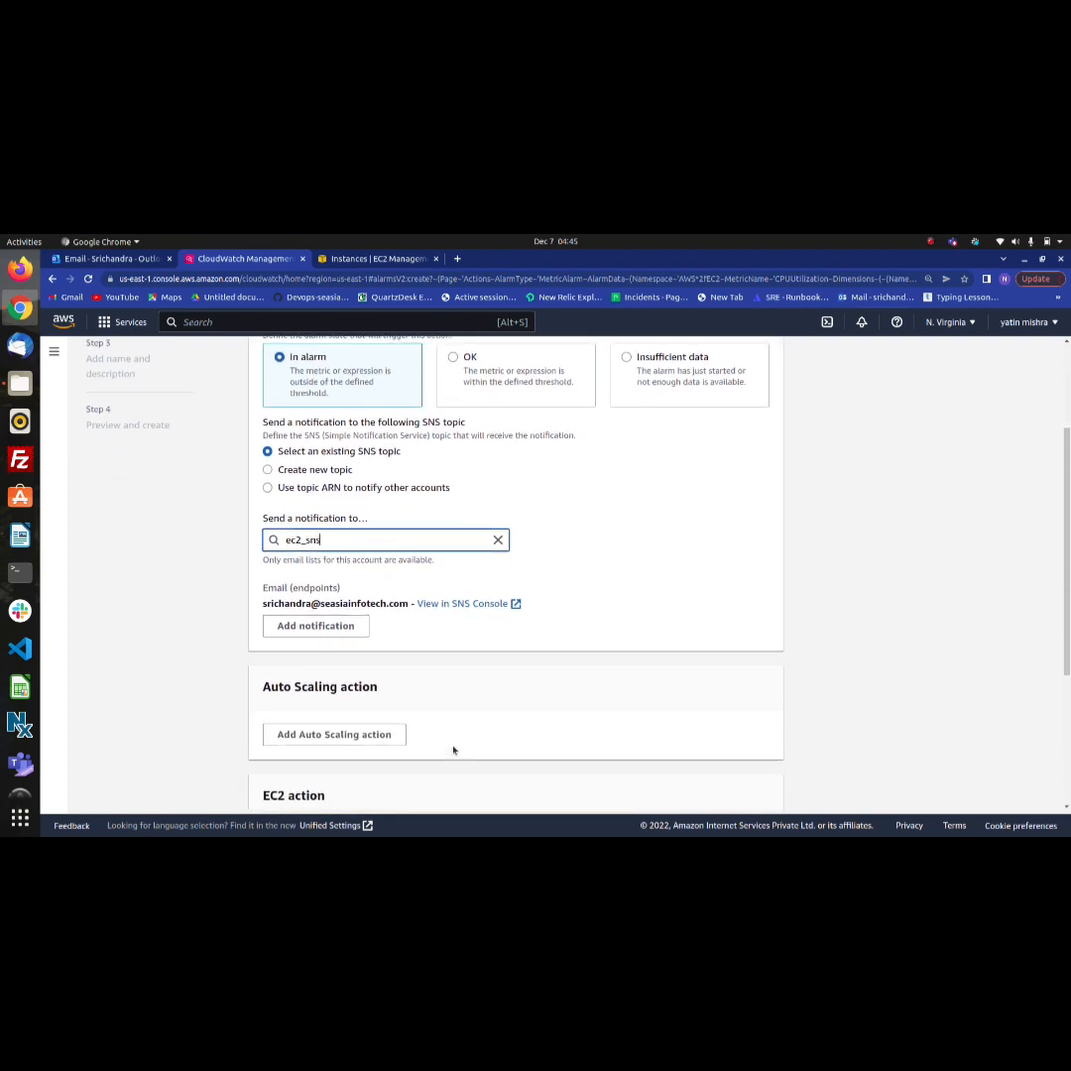
left_click(347, 627)
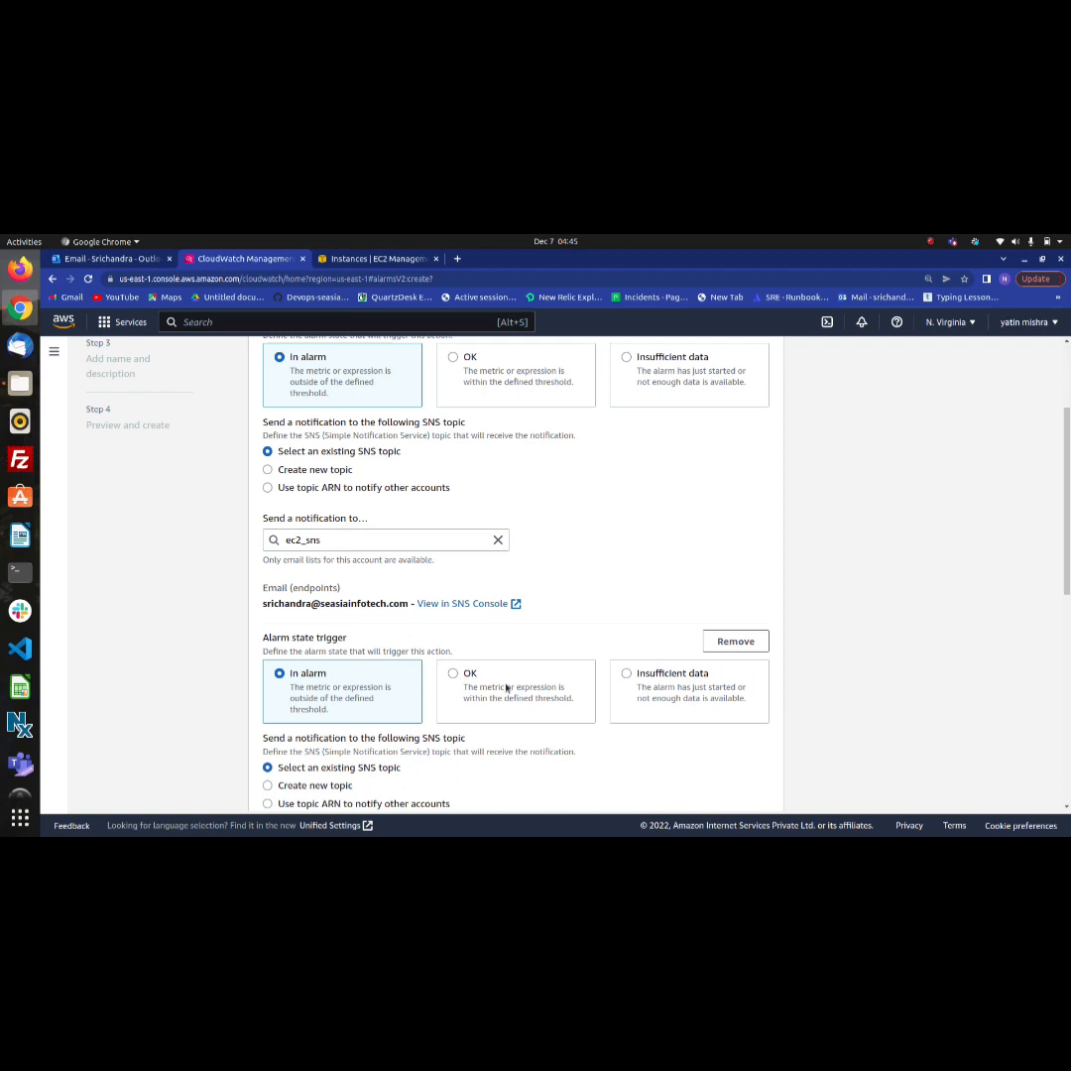
scroll(503, 665, "down", 3)
scroll(506, 689, "down", 1)
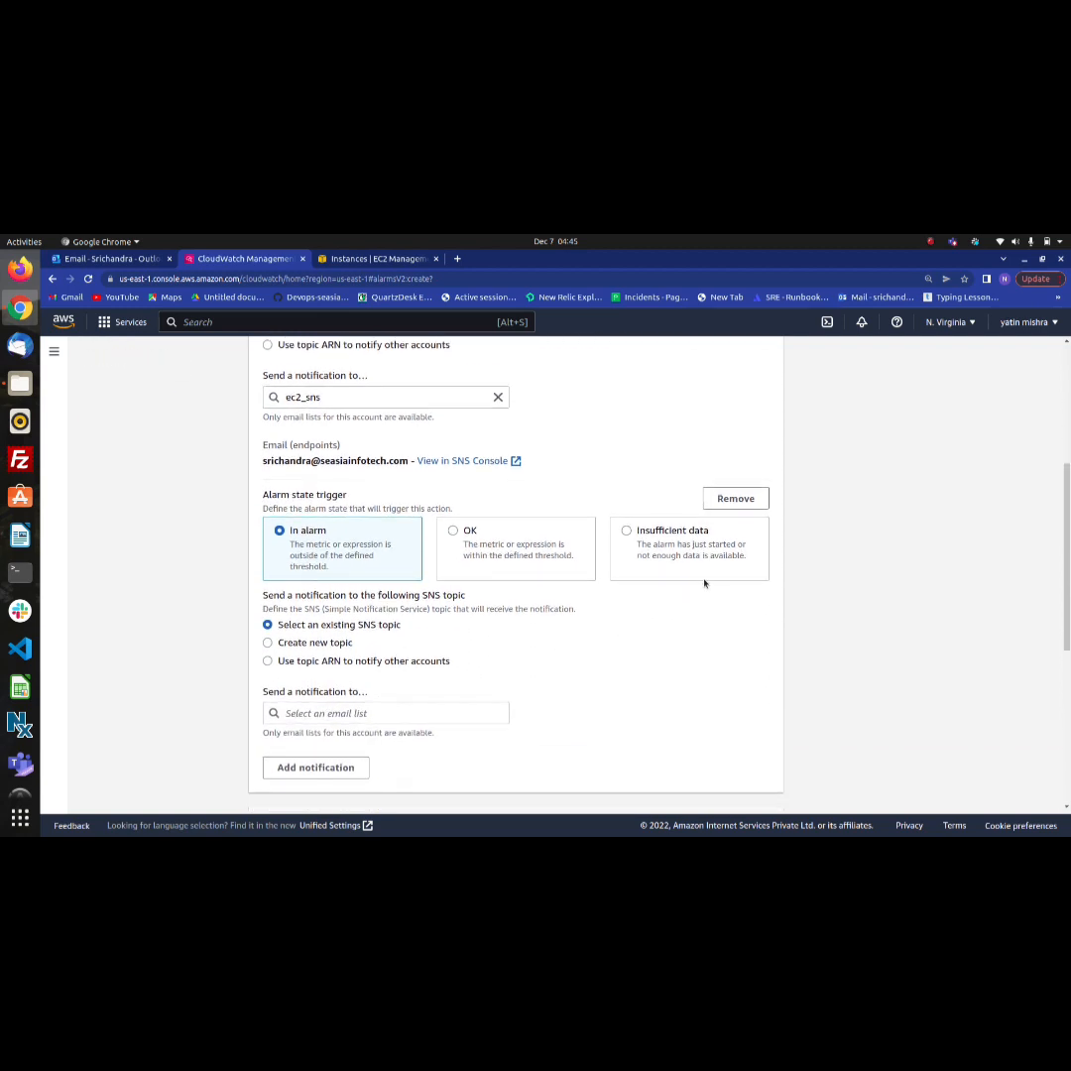
left_click(747, 499)
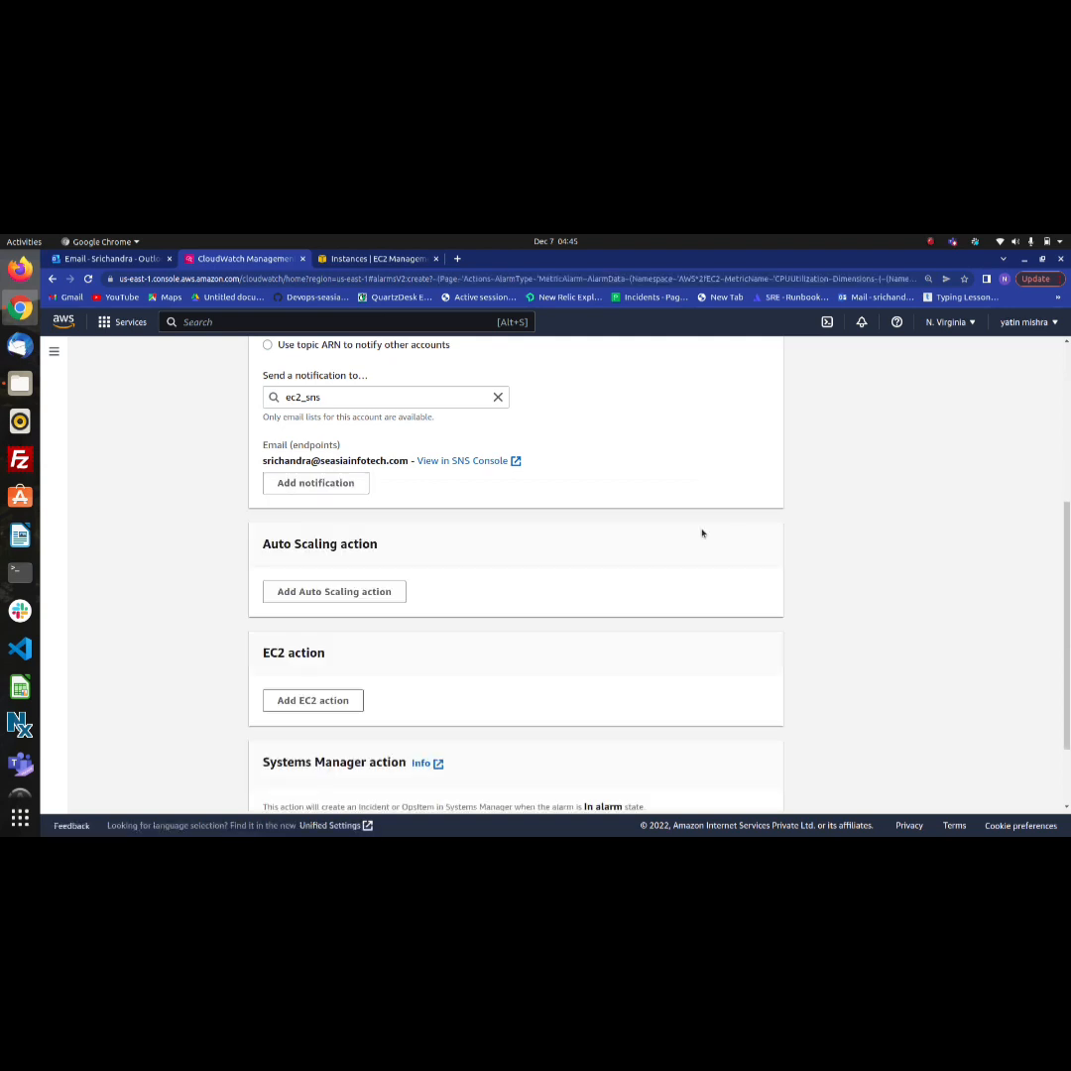
Add an EC2 action that stops the instance when the alarm state is In alarm, and continue to the name and description settings
scroll(653, 590, "down", 2)
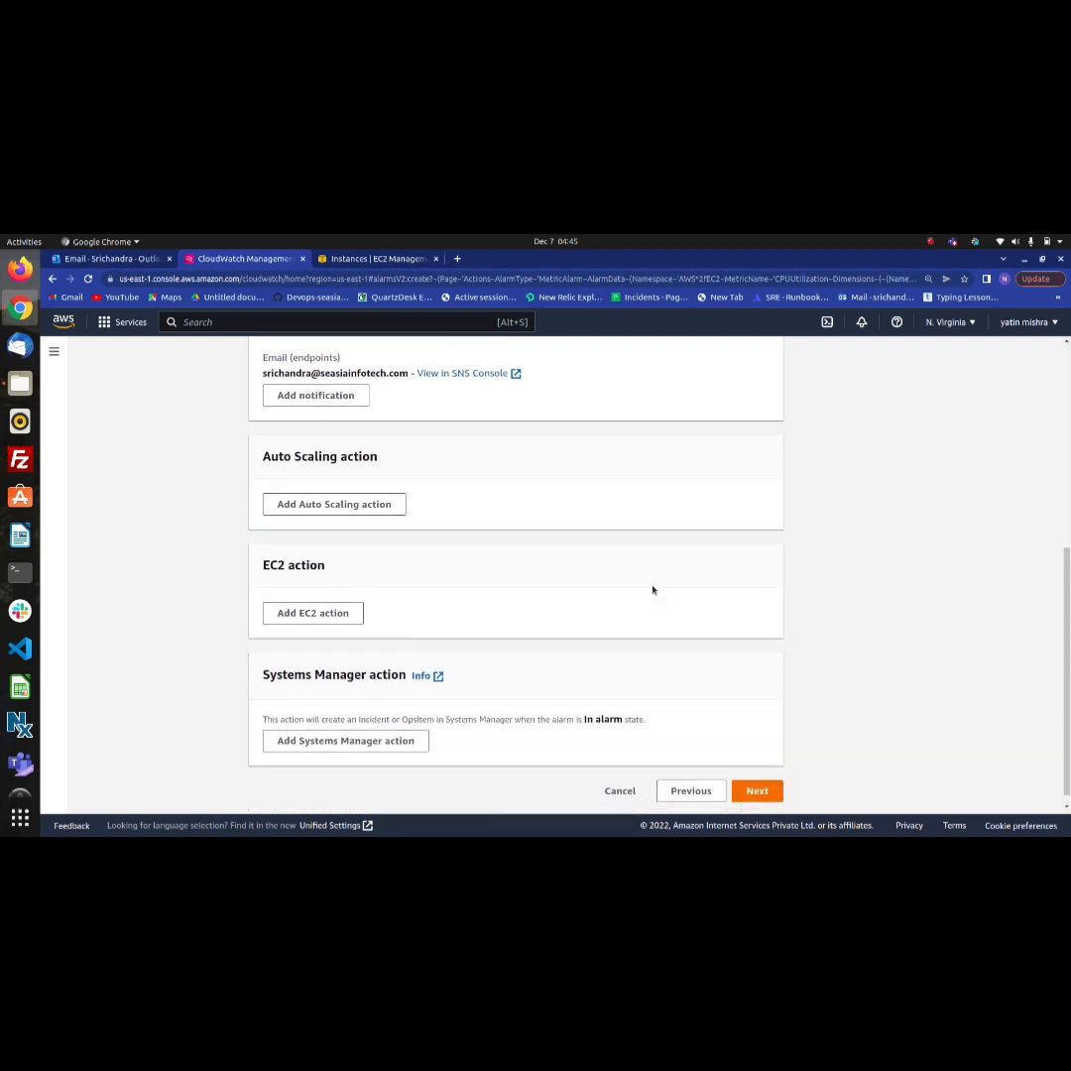
scroll(652, 591, "up", 3)
scroll(653, 590, "down", 3)
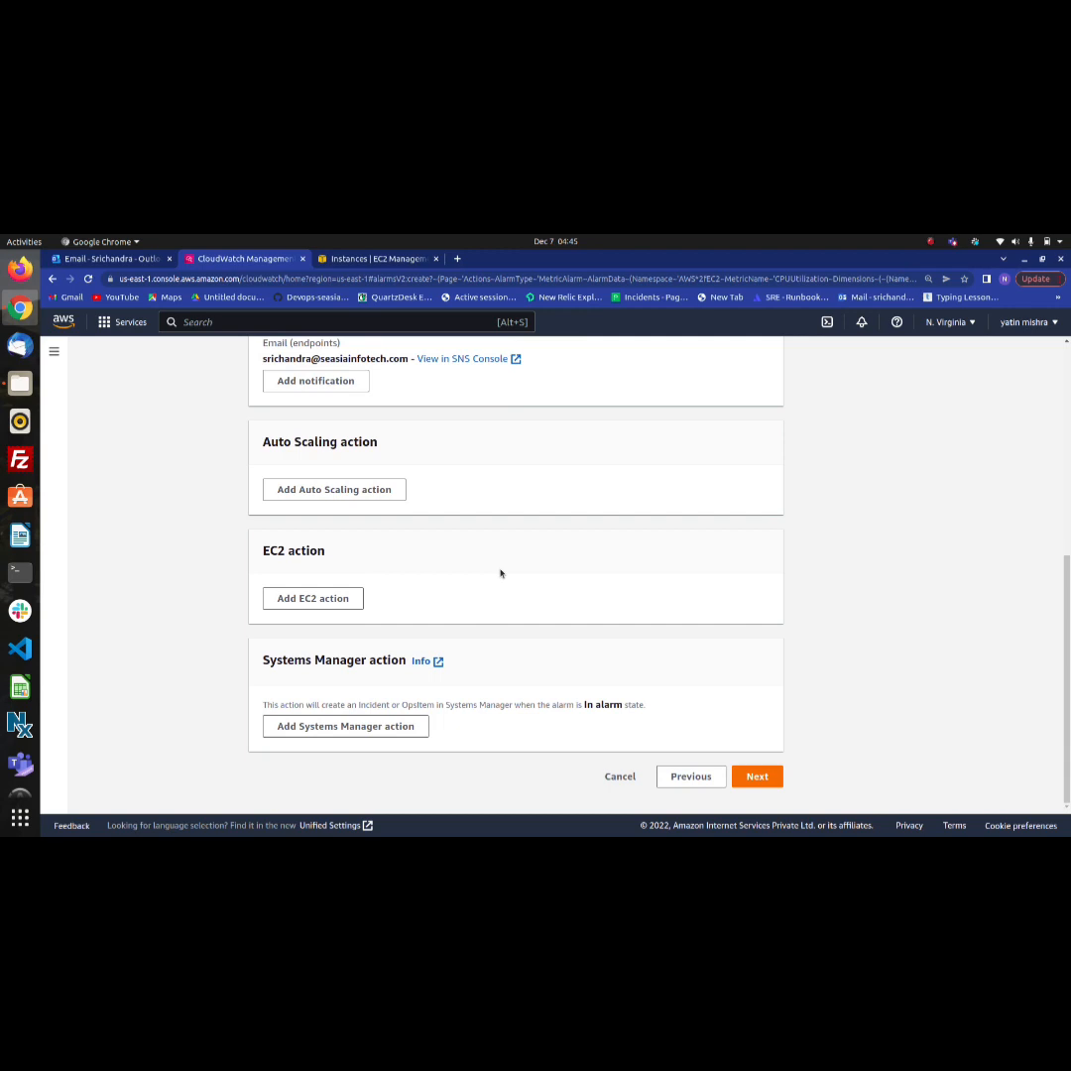
left_click(337, 600)
scroll(431, 638, "down", 3)
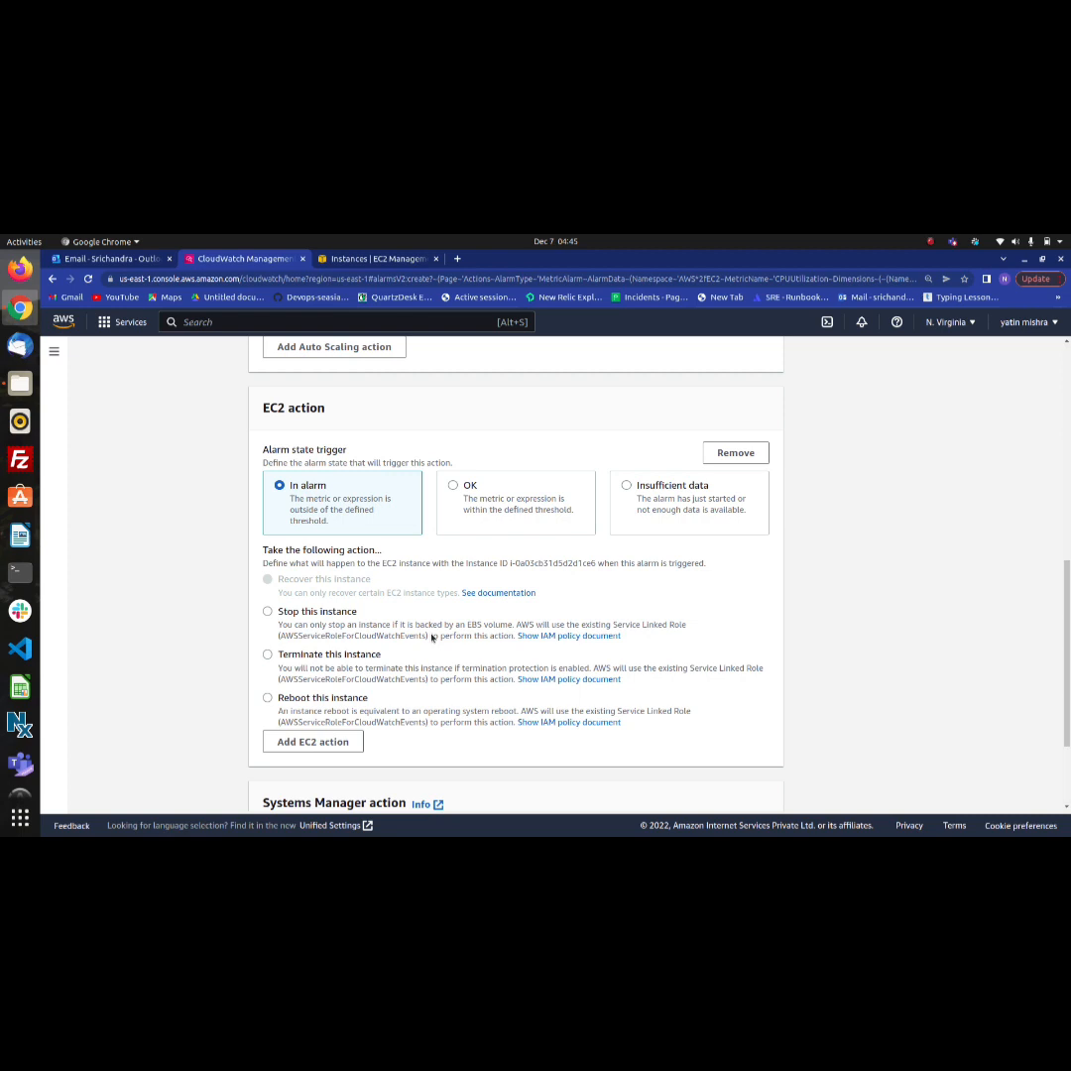
scroll(432, 640, "down", 1)
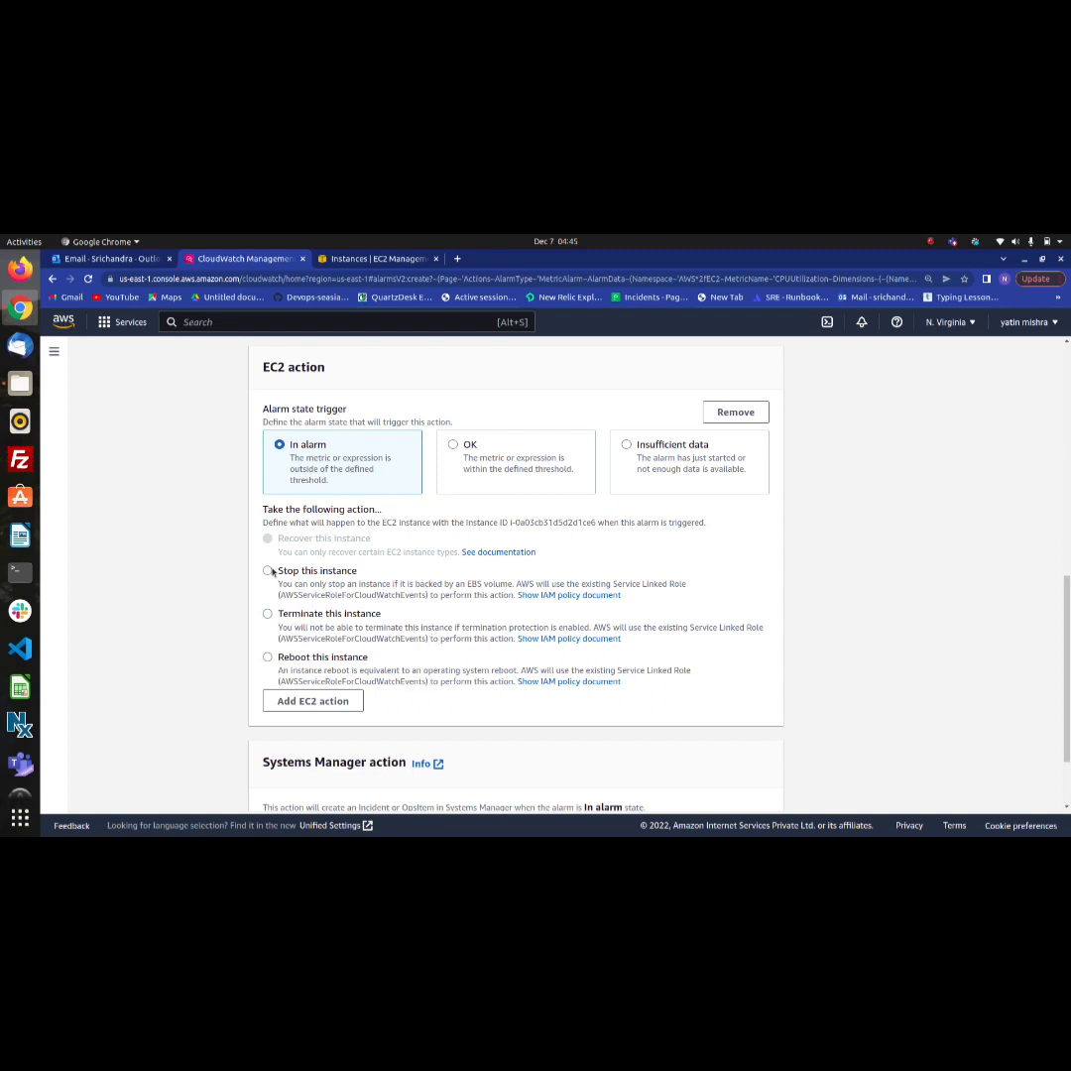
left_click(268, 570)
scroll(366, 656, "down", 2)
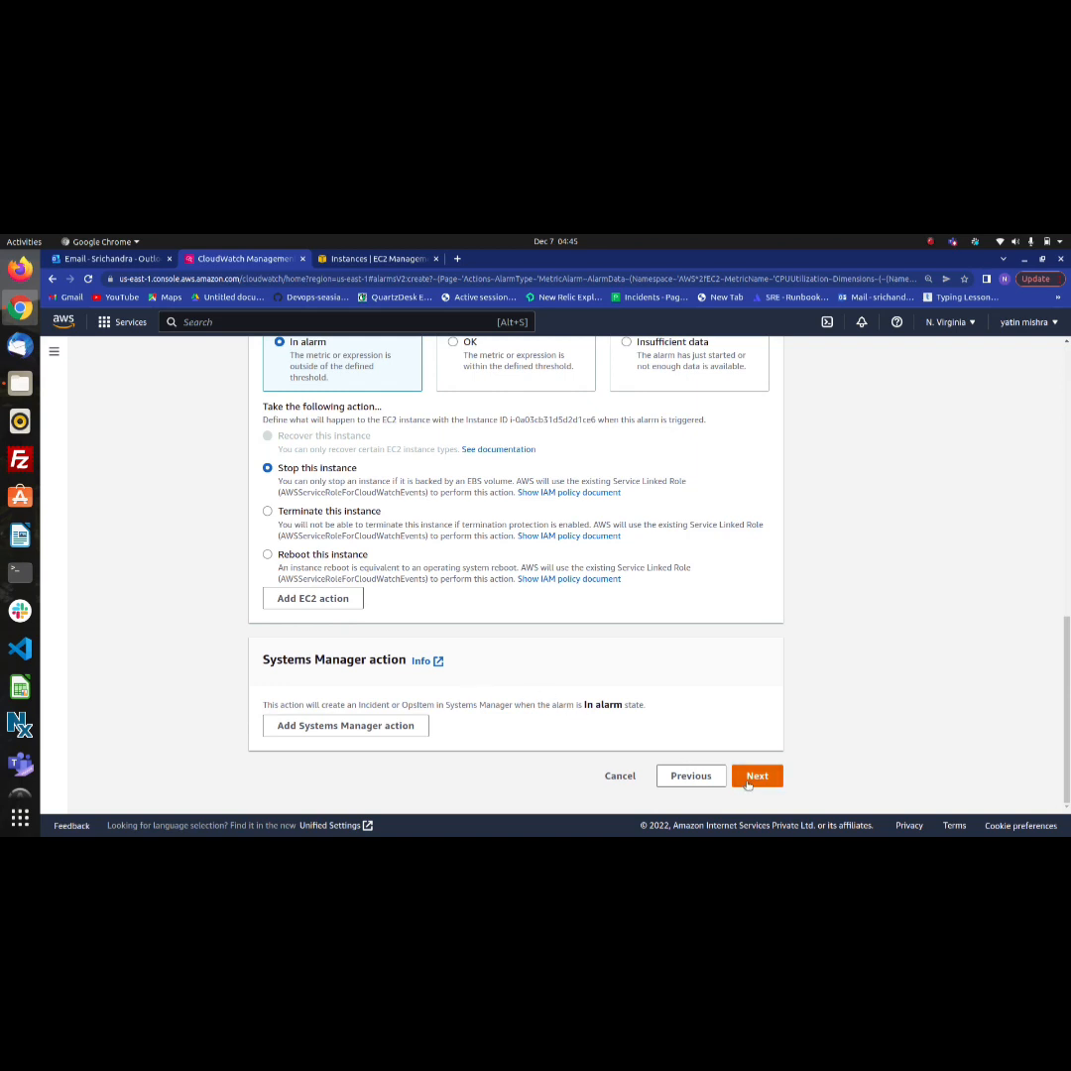
left_click(751, 782)
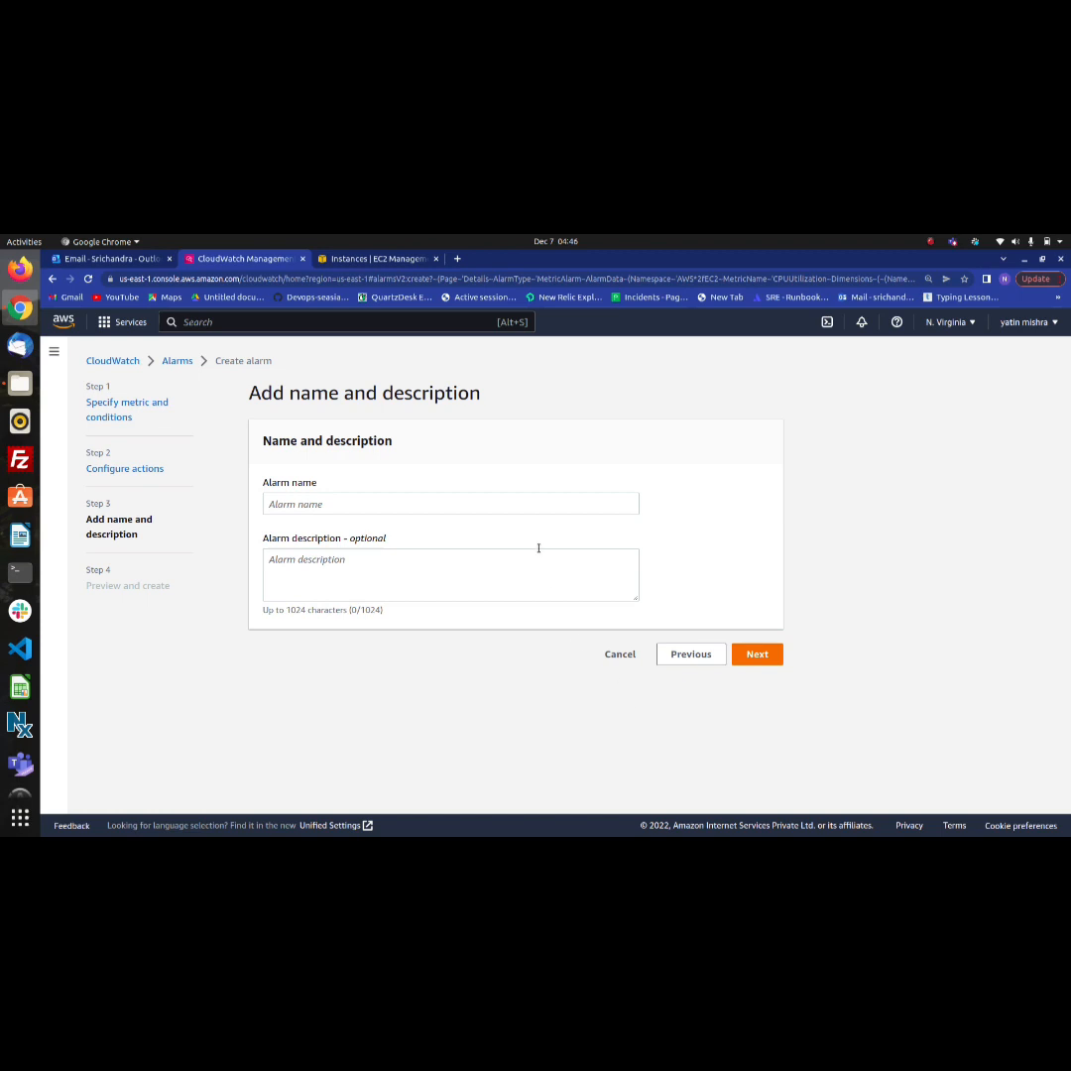
Name the alarm cpu_utilization
left_click(510, 504)
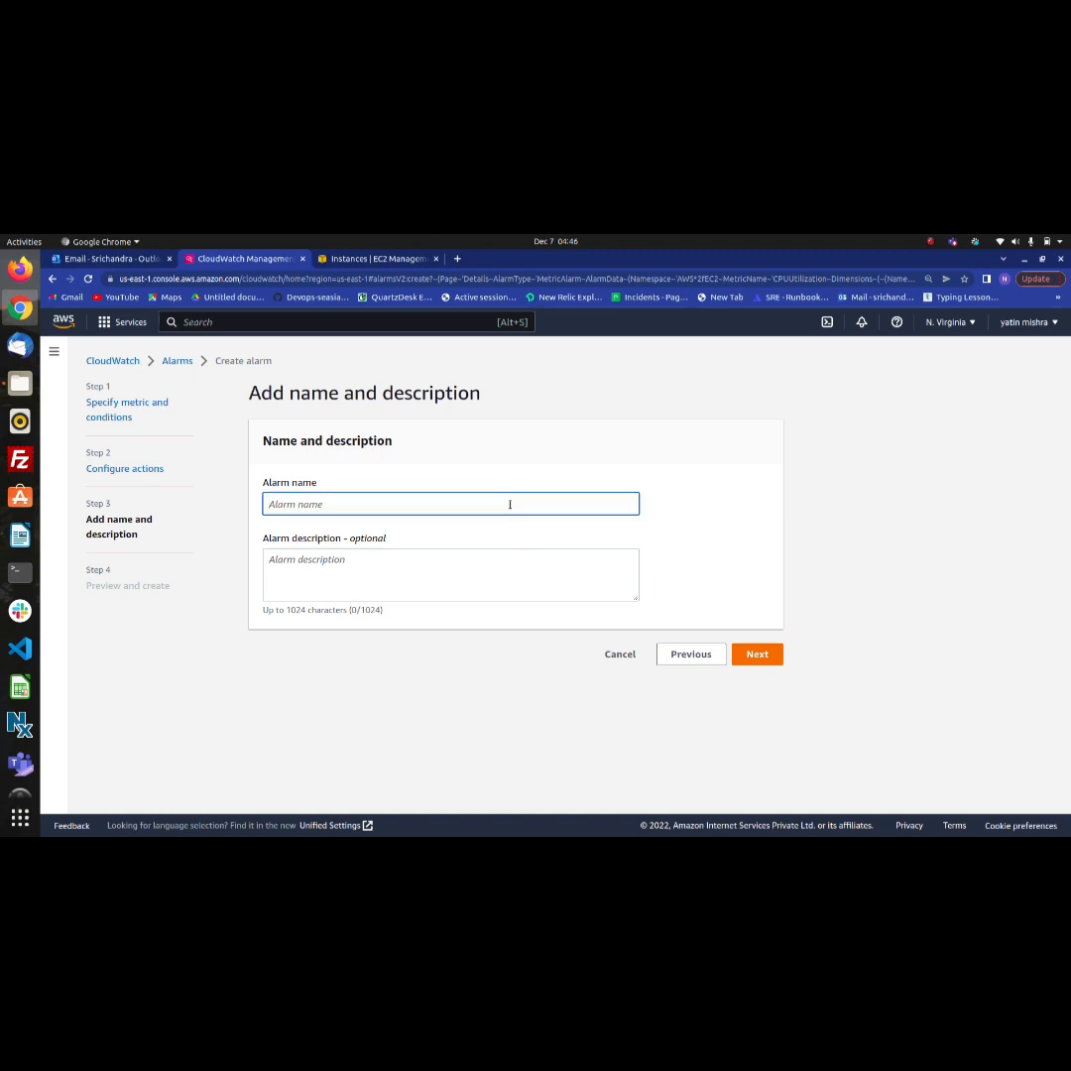
type("cpu_utilization")
Set the alarm description to cpu_utilization_ec2, reusing the alarm name's text, and continue to the preview
left_click(362, 573)
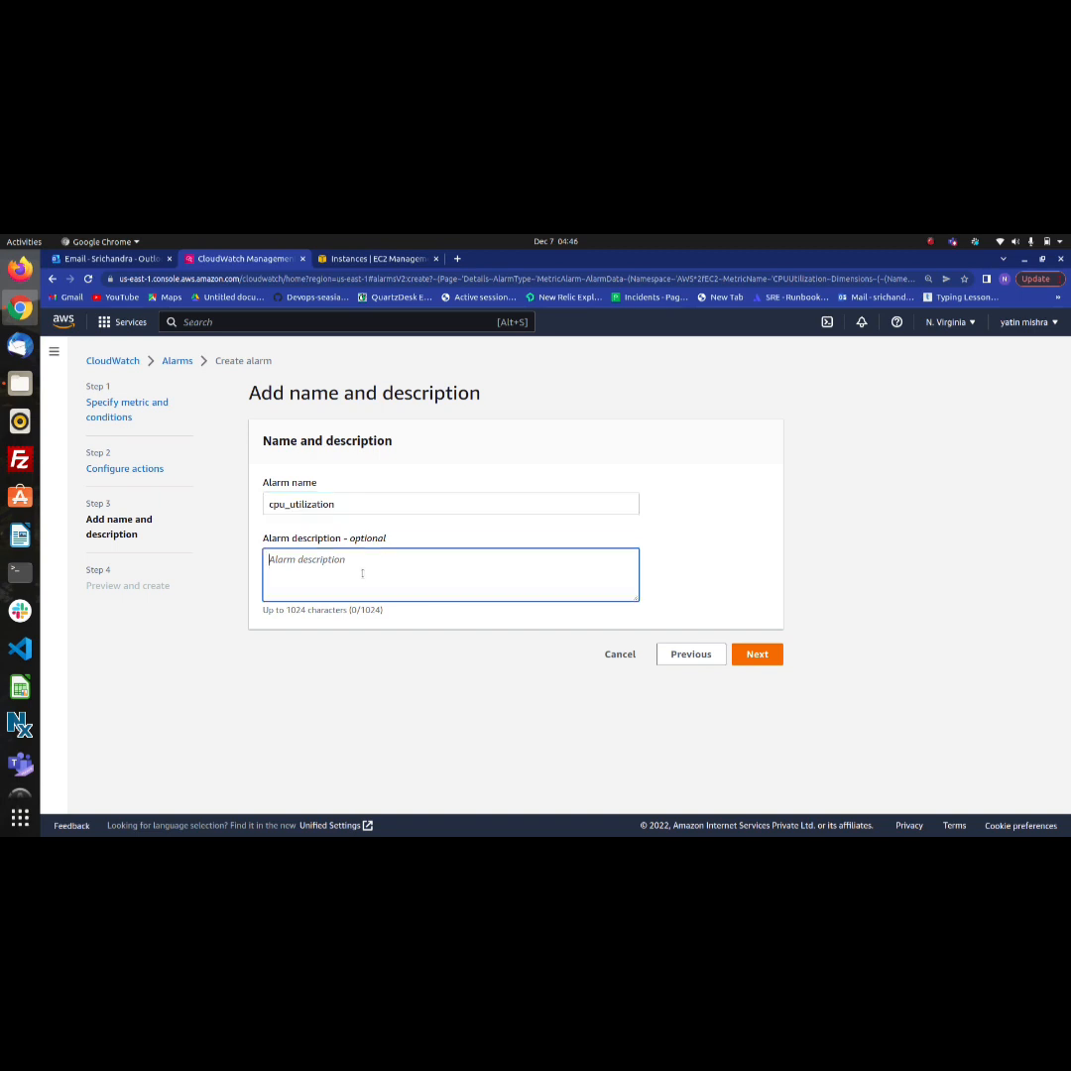
left_click(347, 504)
left_click_drag(347, 504, 264, 504)
key("ctrl+c")
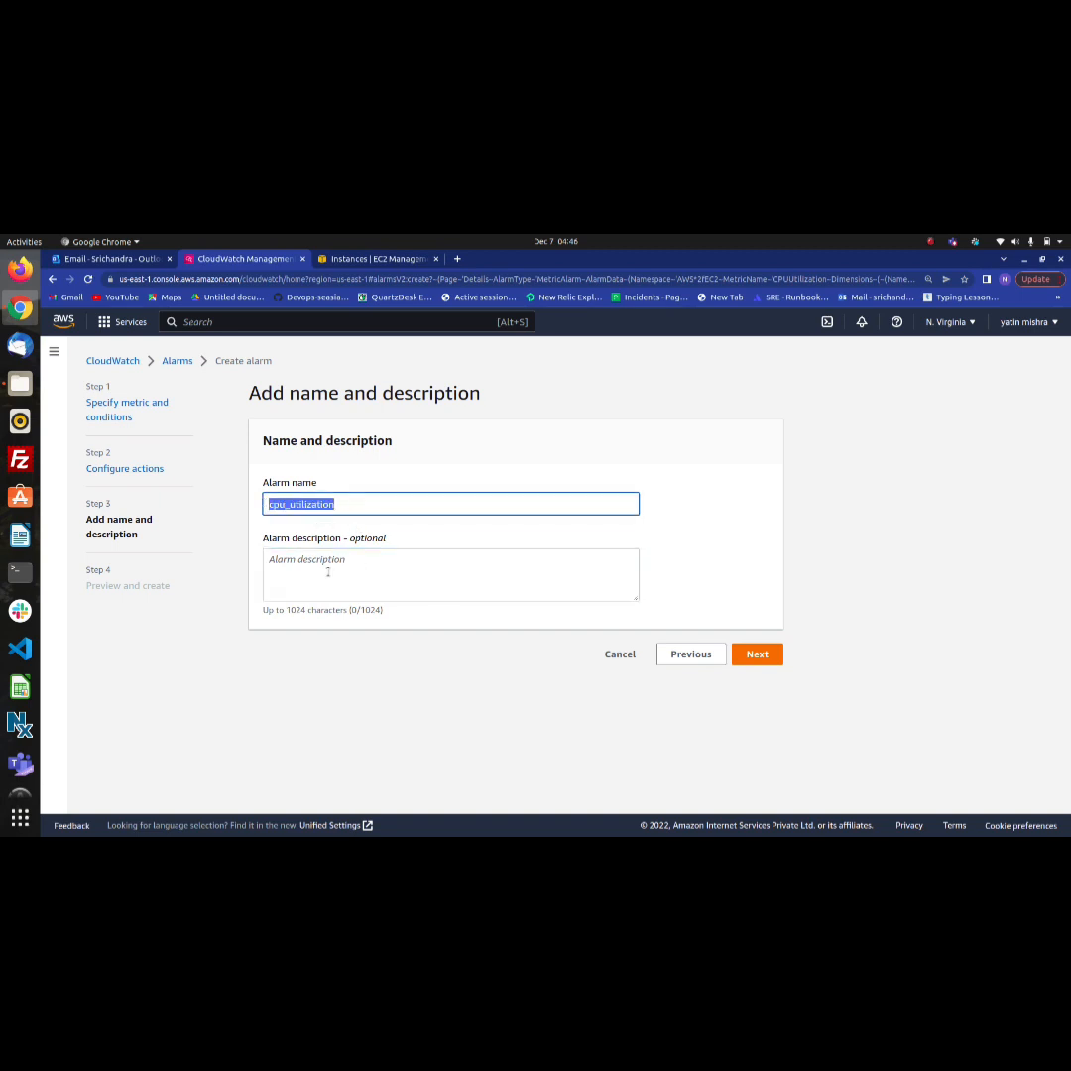
left_click(318, 552)
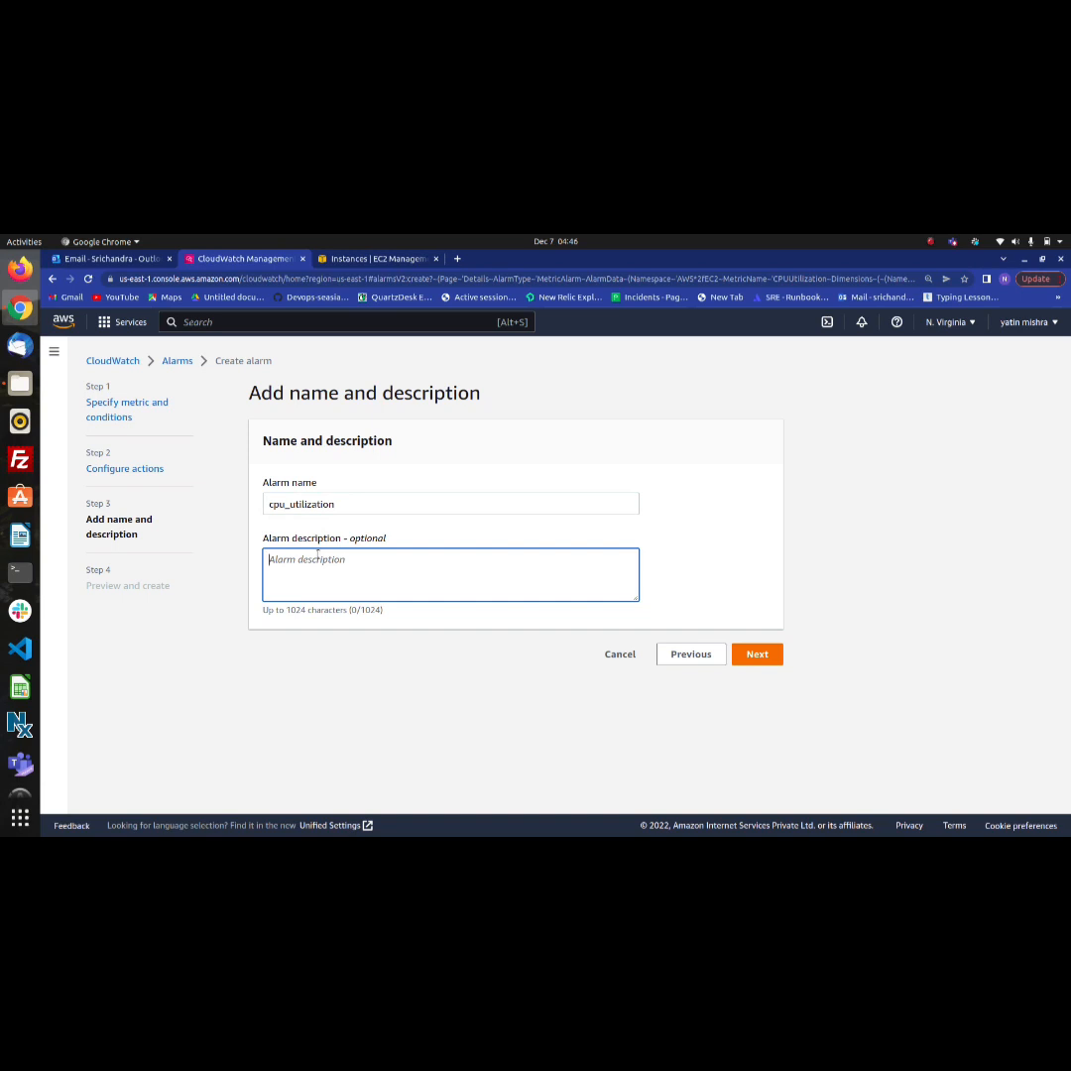
key("ctrl+v")
type("_ec2")
left_click(756, 655)
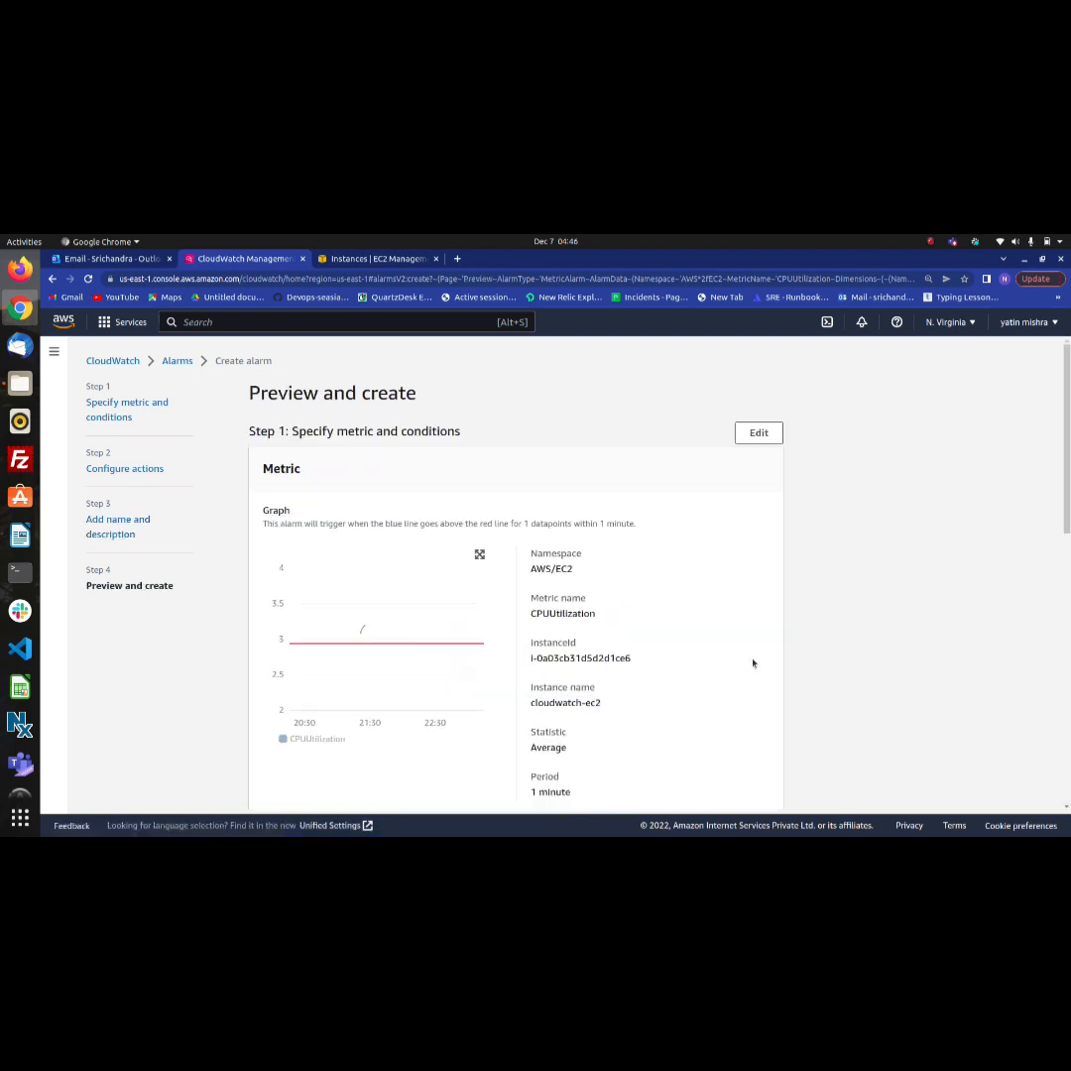
Review the metric graph, conditions and actions in the preview, create the alarm and refresh the alarms list
scroll(645, 684, "down", 2)
scroll(646, 684, "down", 1)
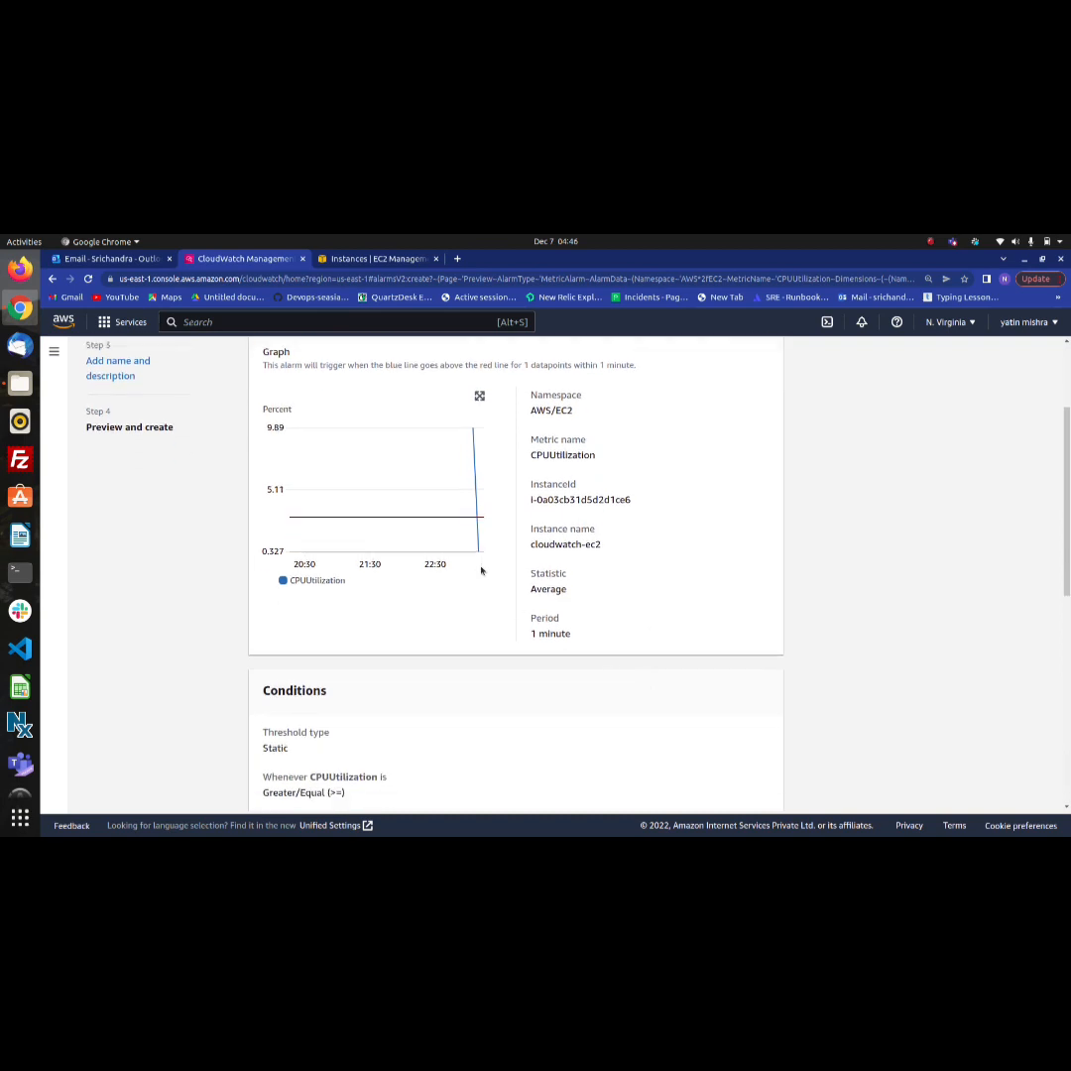
mouse_move(474, 432)
scroll(555, 617, "down", 3)
scroll(554, 616, "up", 1)
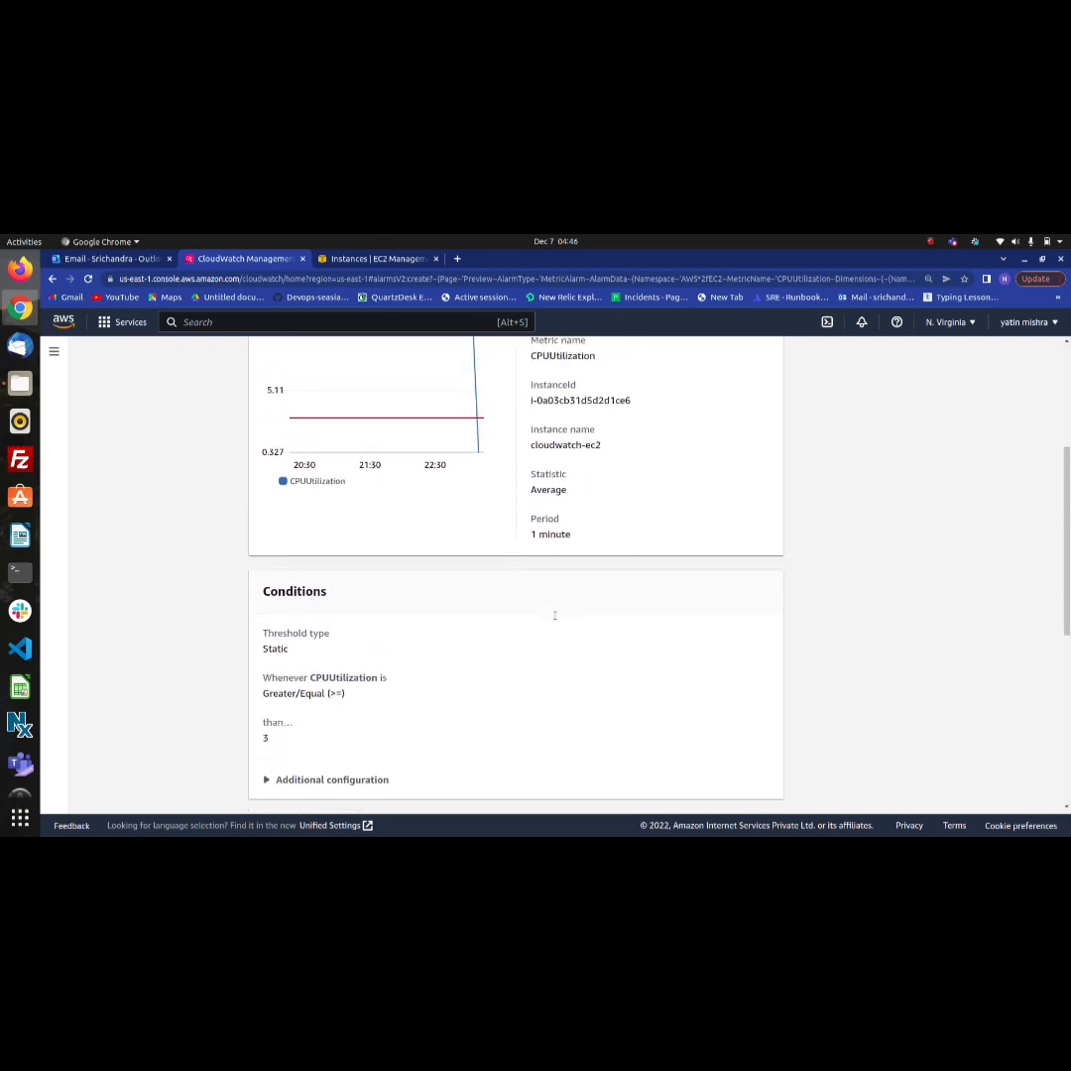
scroll(555, 616, "up", 3)
scroll(555, 616, "down", 1)
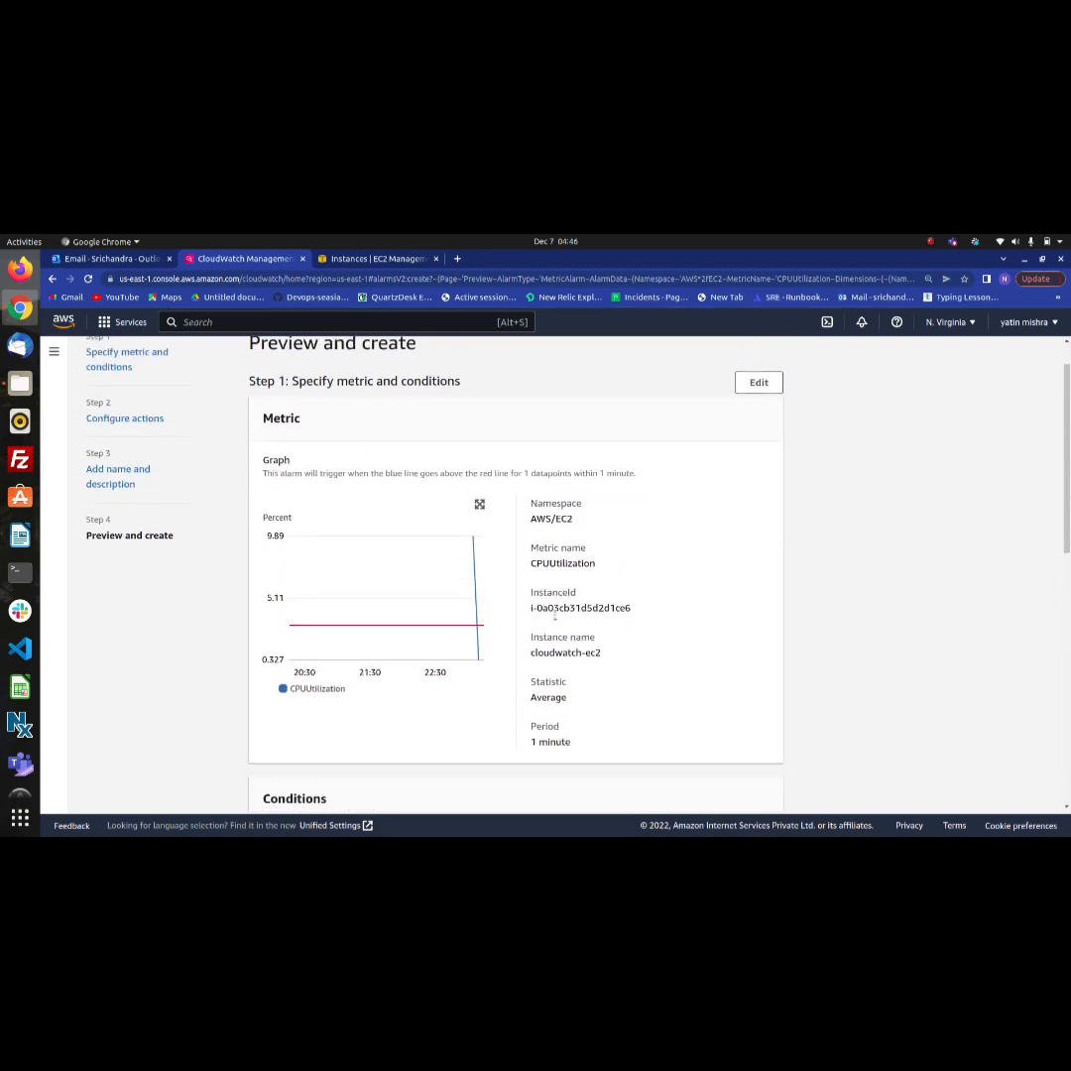
scroll(663, 528, "up", 1)
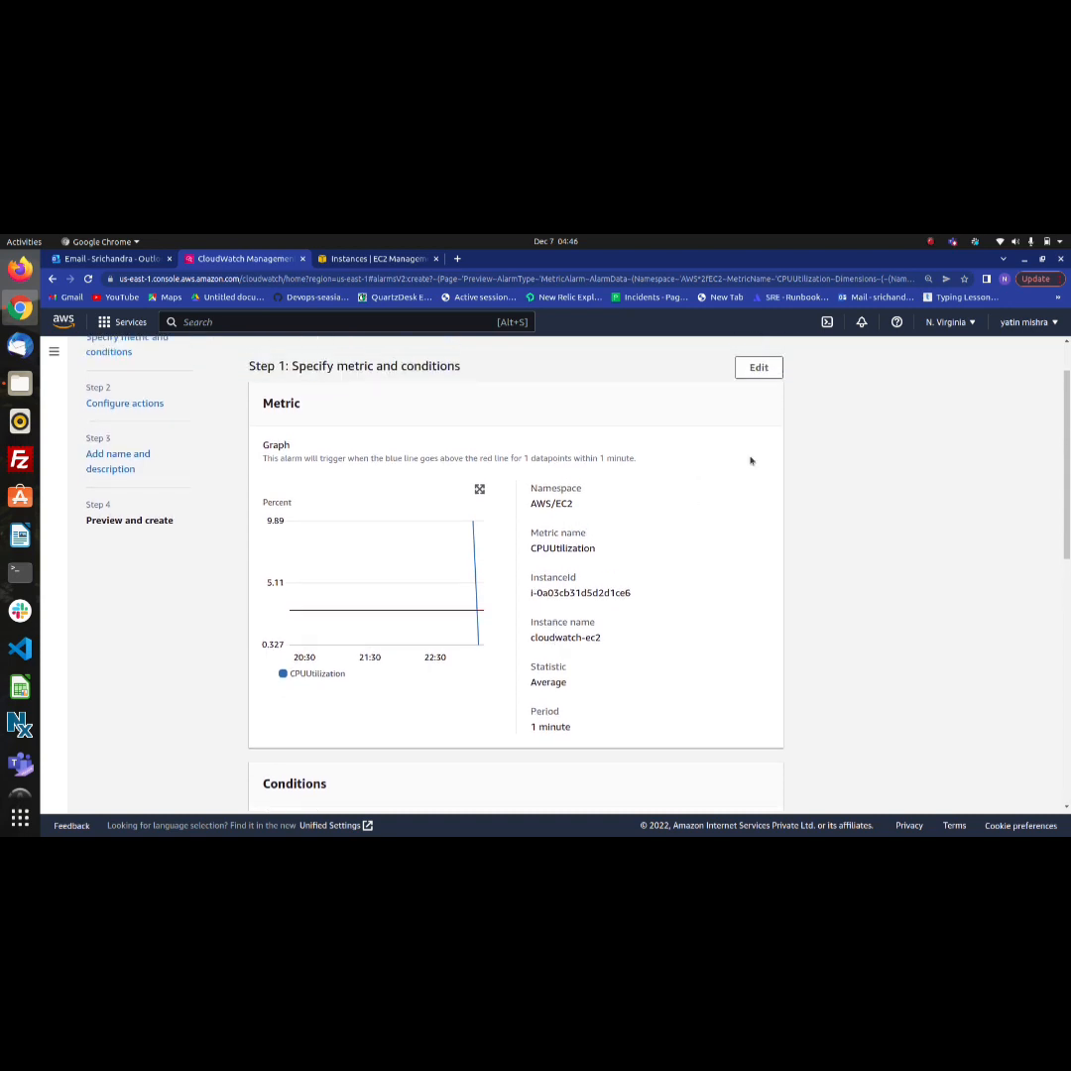
scroll(830, 500, "down", 5)
scroll(829, 500, "down", 2)
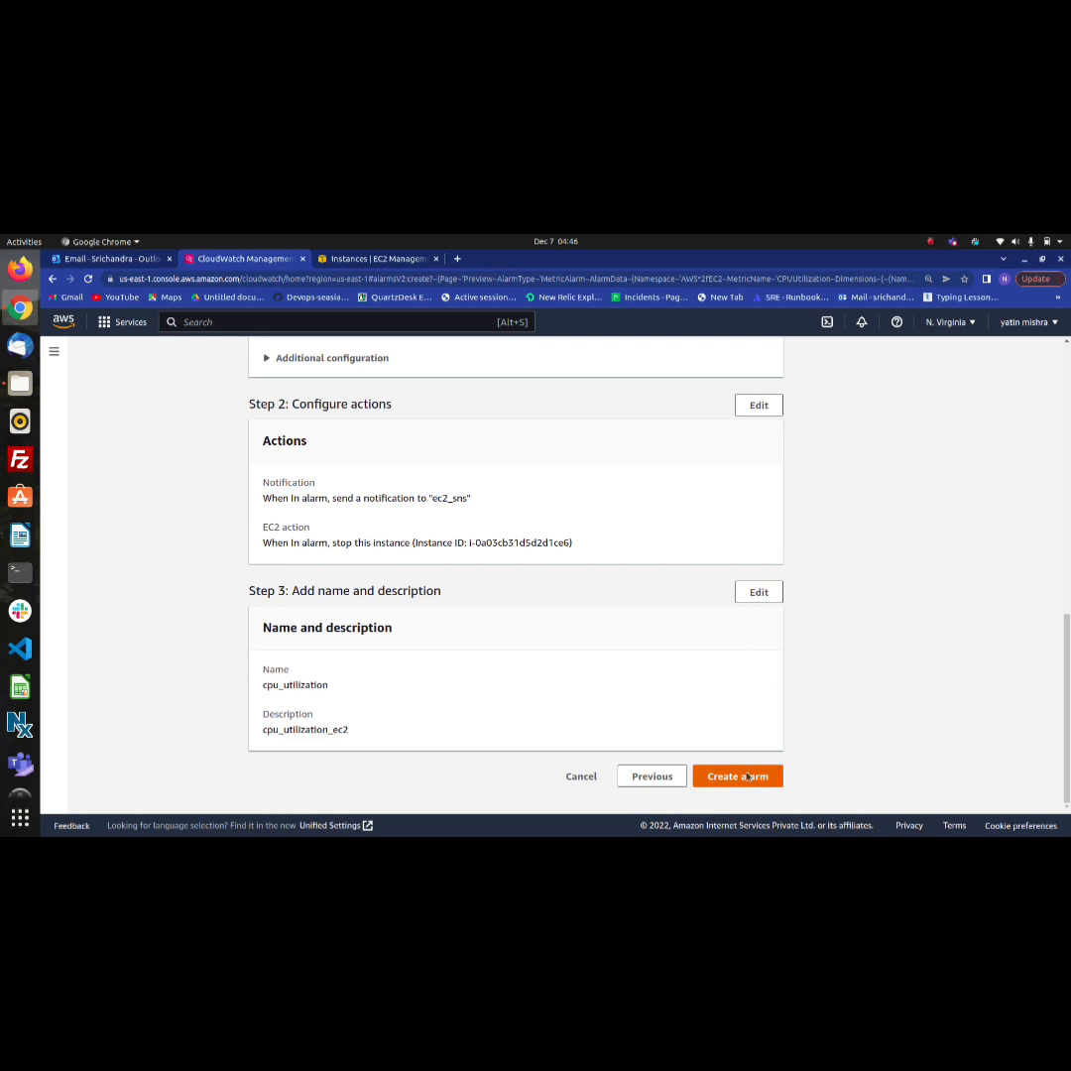
left_click(749, 776)
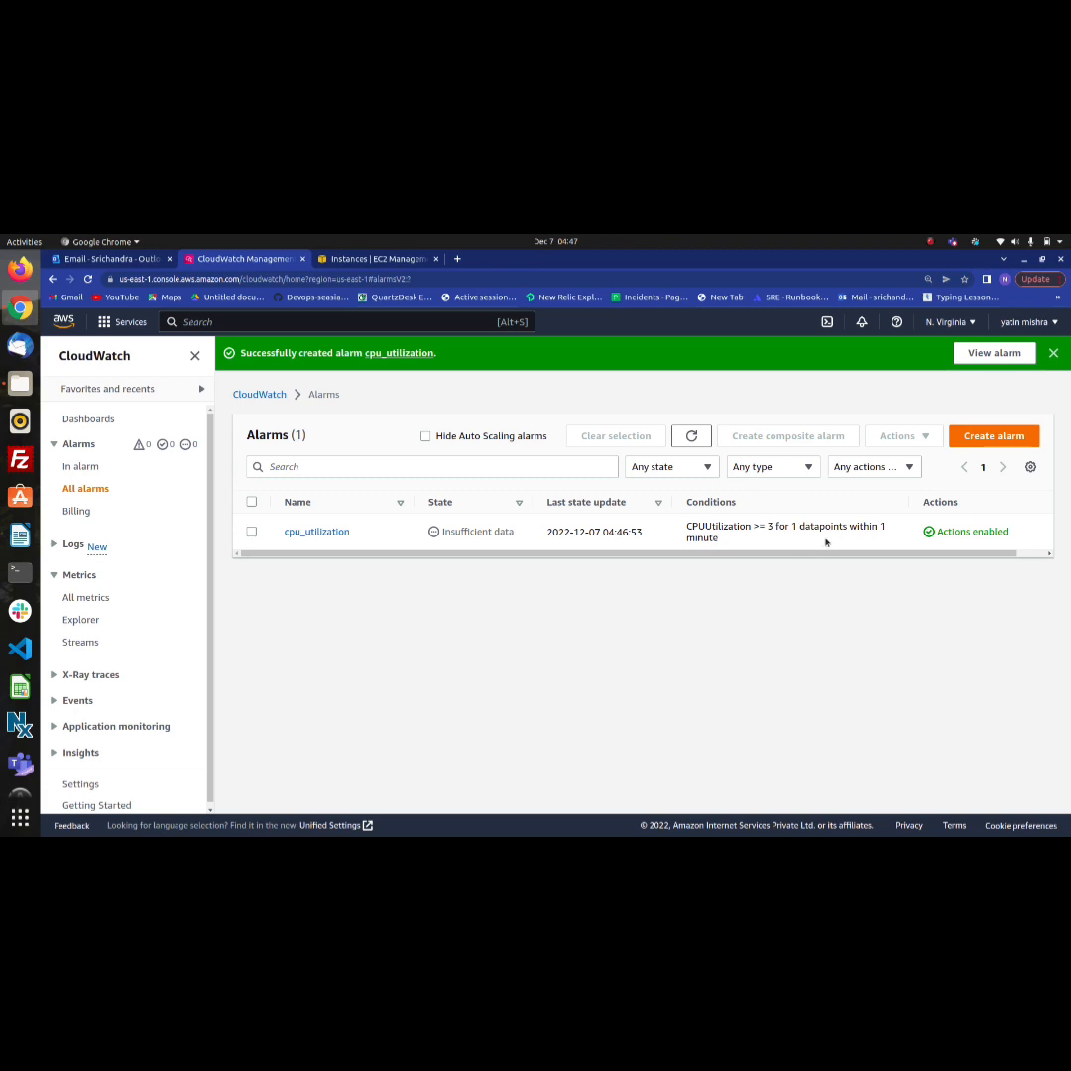
left_click(693, 437)
Open the SSH client connection instructions for the cloudwatch-ec2 instance, and switch to Terminal to change to the Downloads directory
left_click(395, 258)
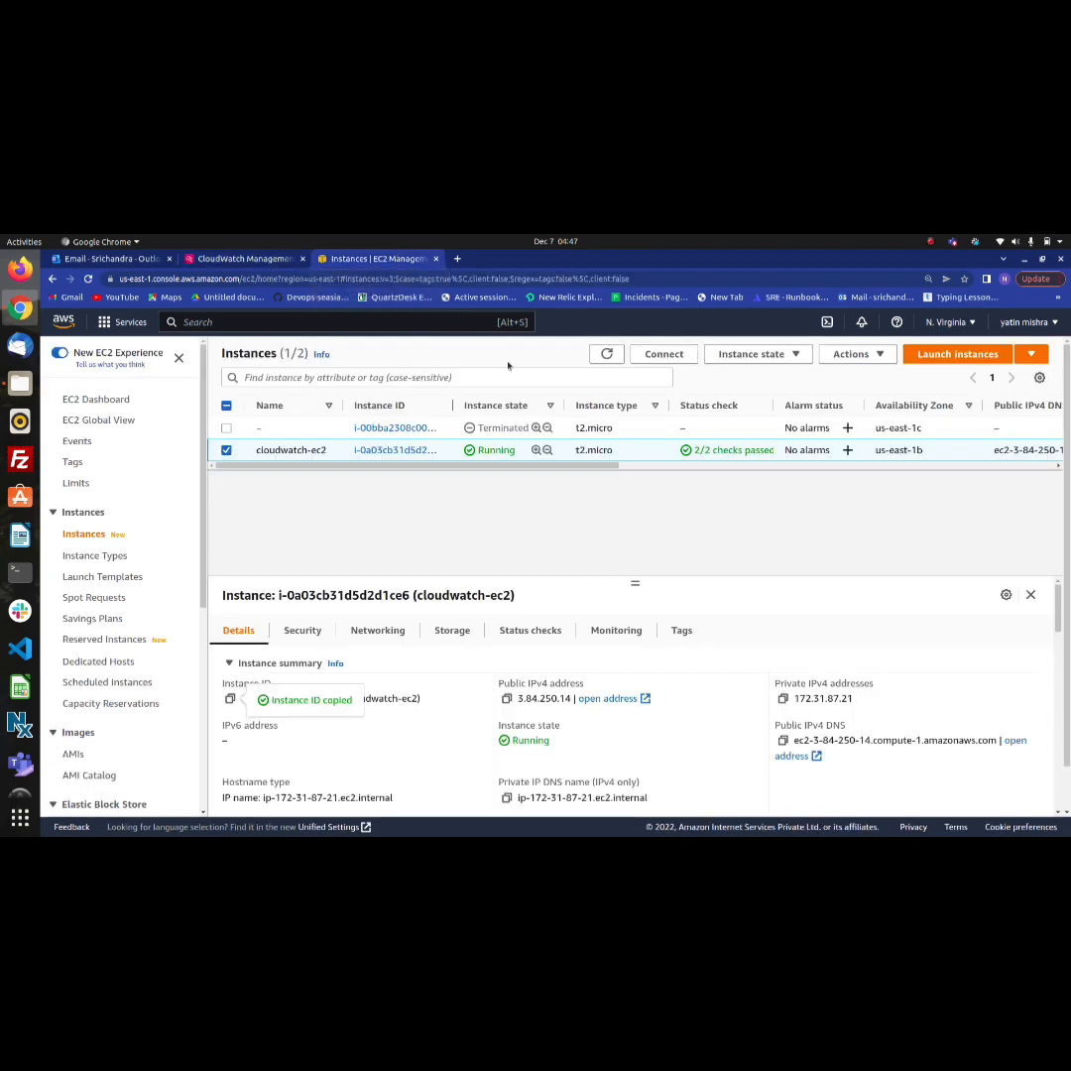
left_click(661, 355)
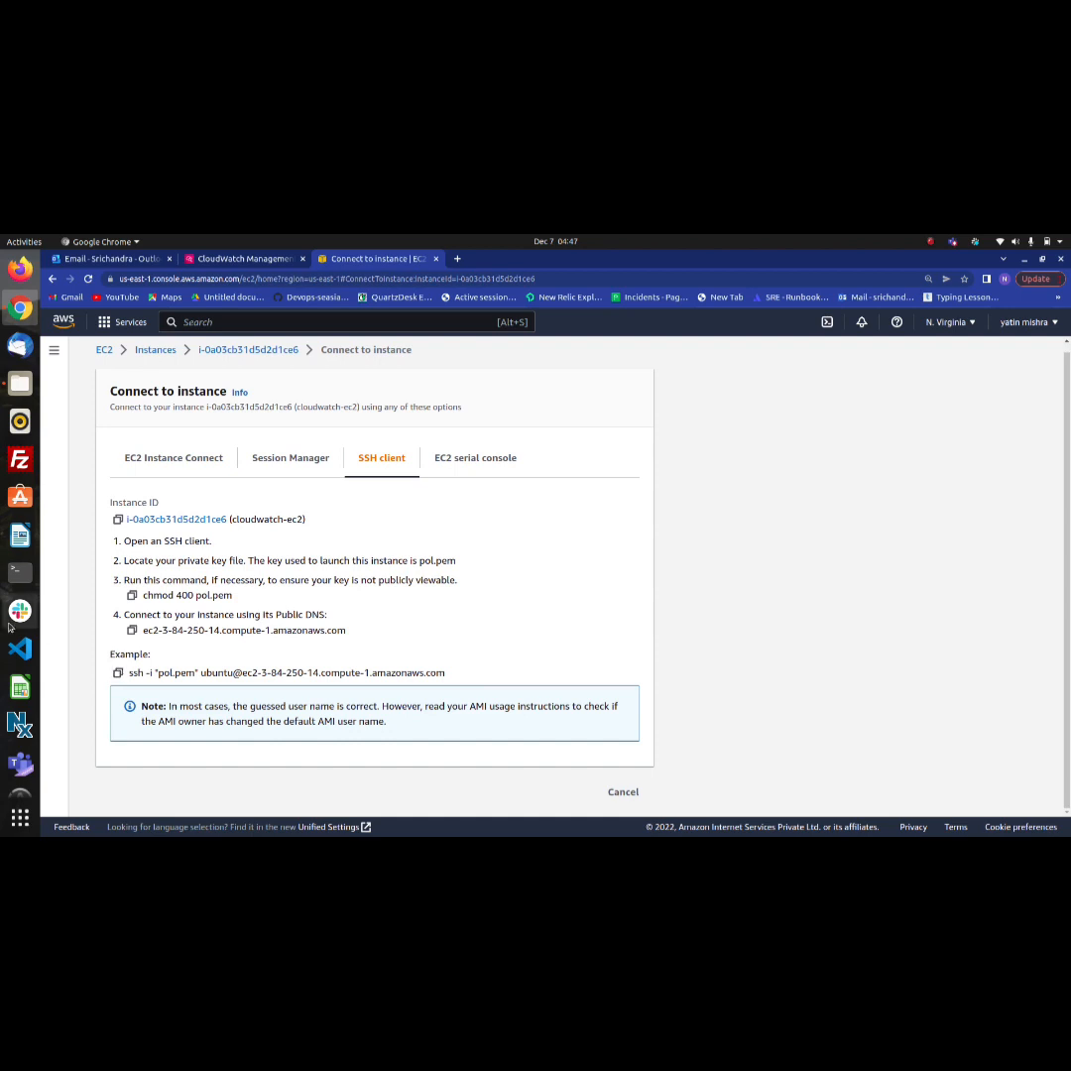
left_click(20, 571)
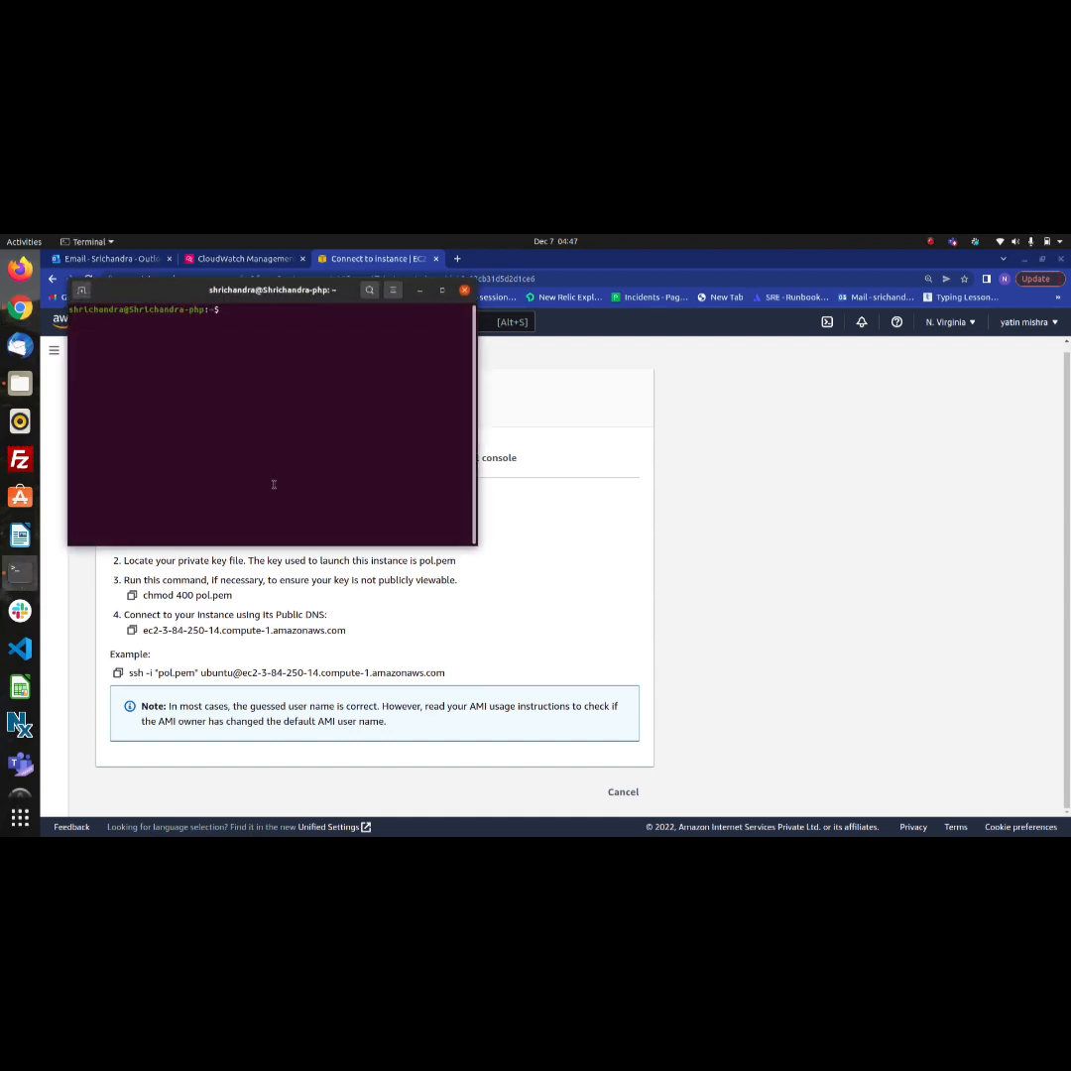
type("cd Downloads")
key("Return")
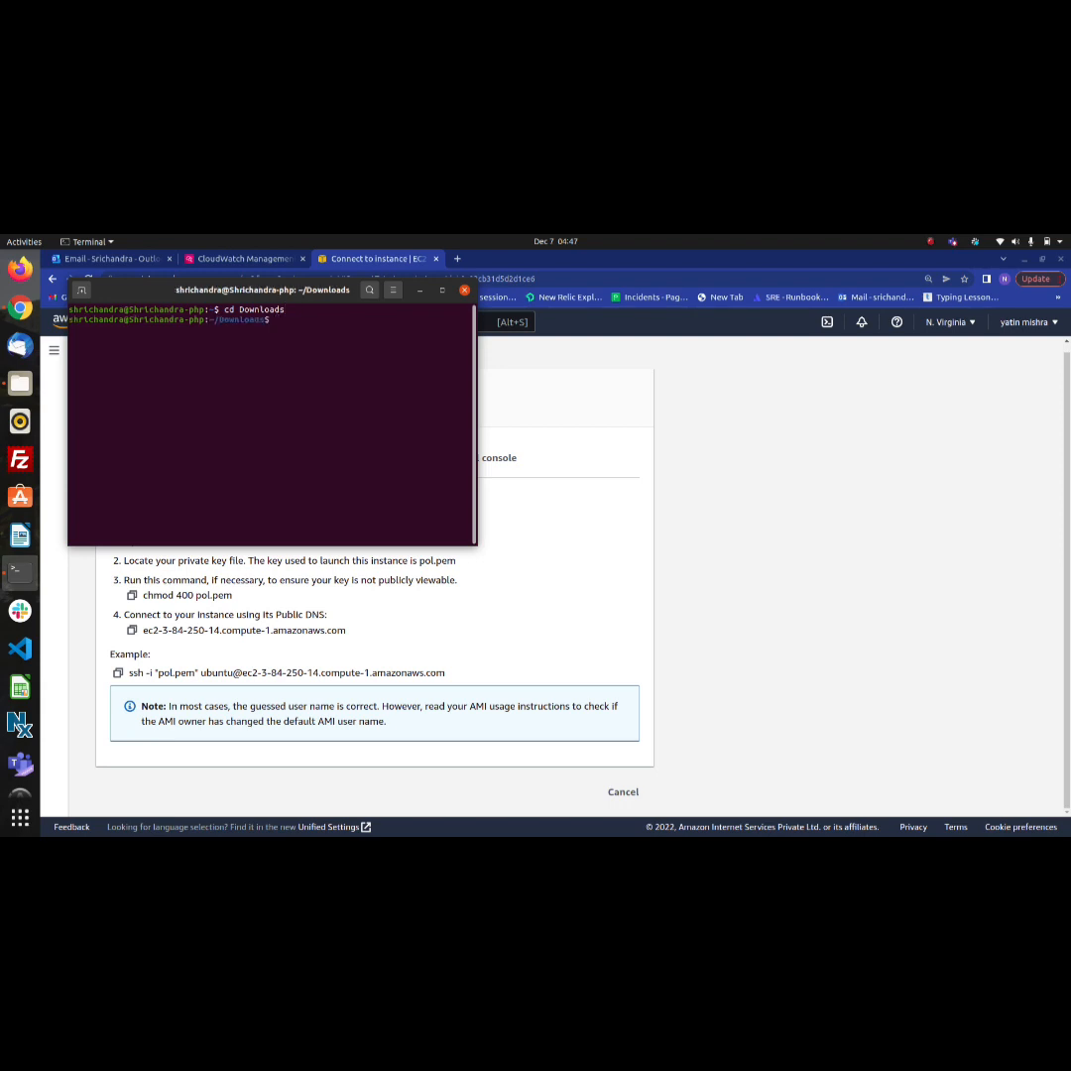
Copy the example ssh command using pol.pem from the connection page, run it with sudo in Terminal and enter the sudo password
left_click(118, 673)
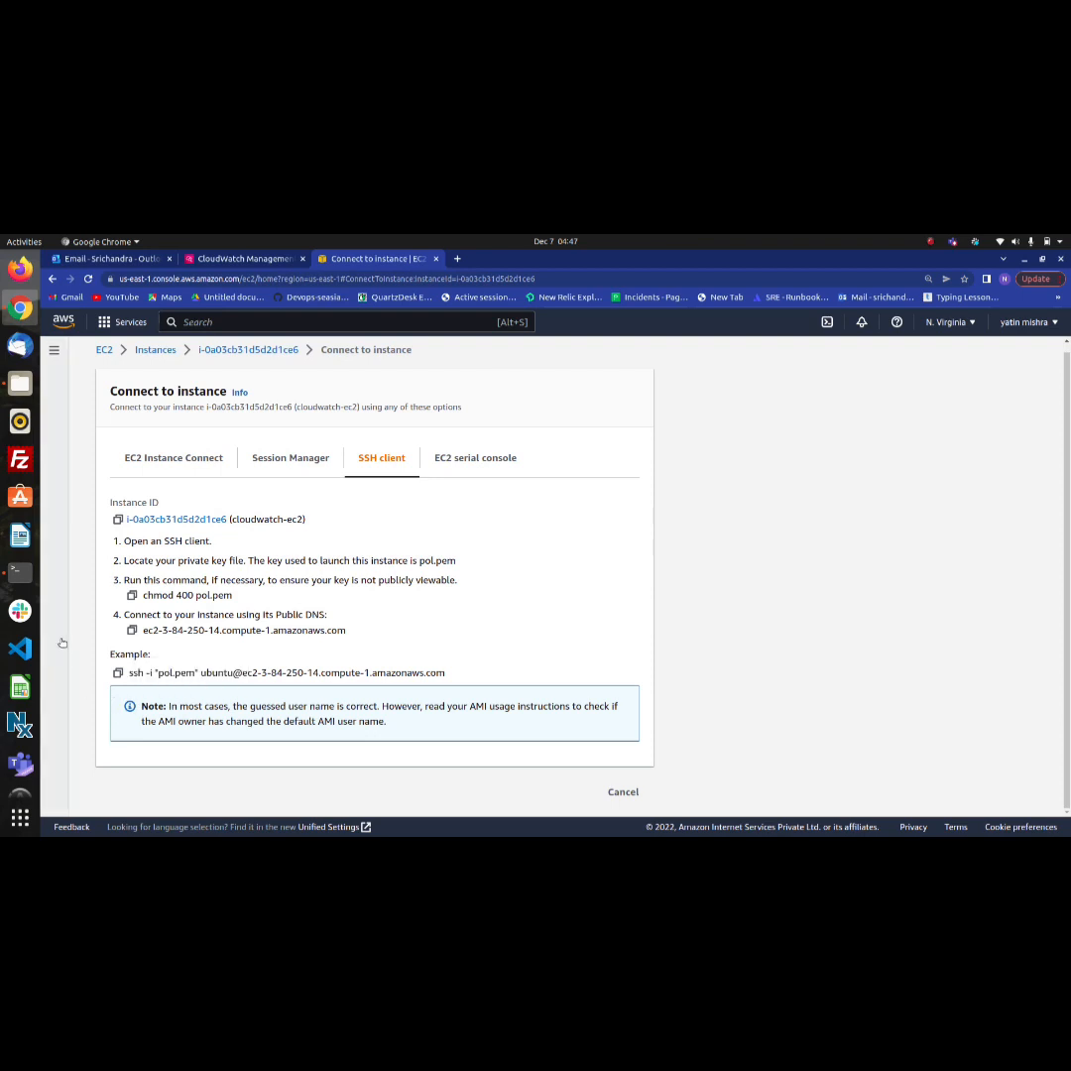
left_click(20, 571)
type("sudo")
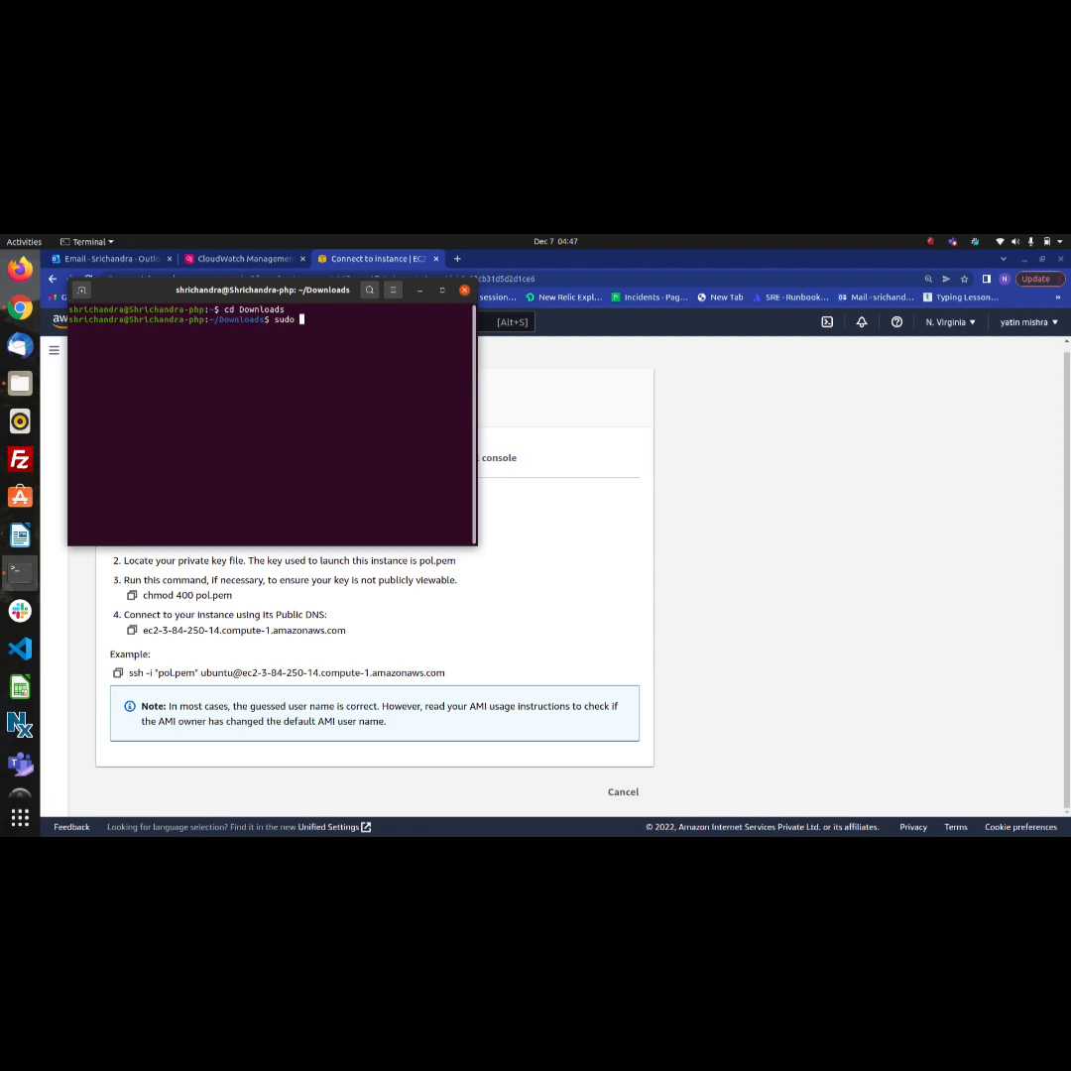
key("ctrl+shift+v")
key("Return")
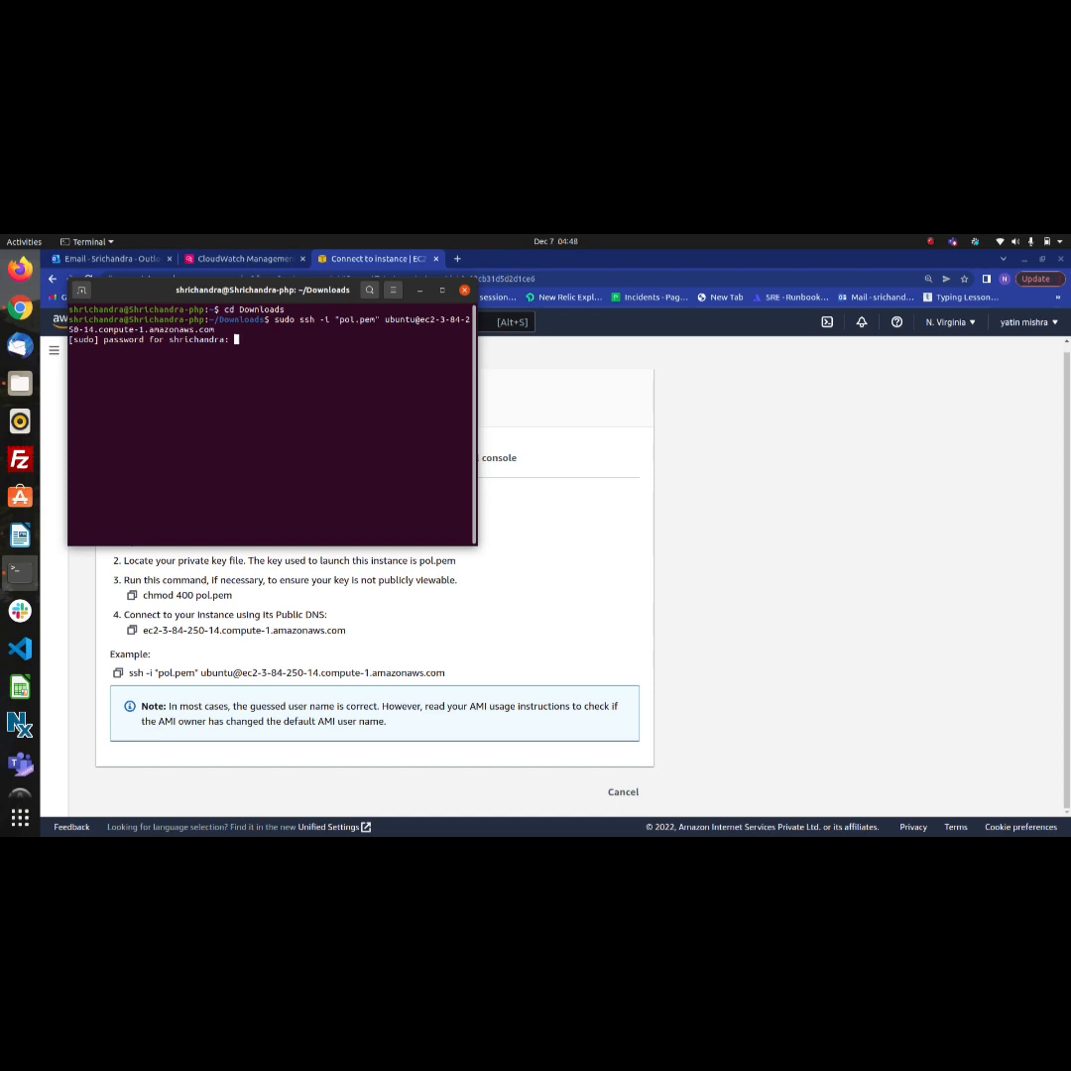
key("Return")
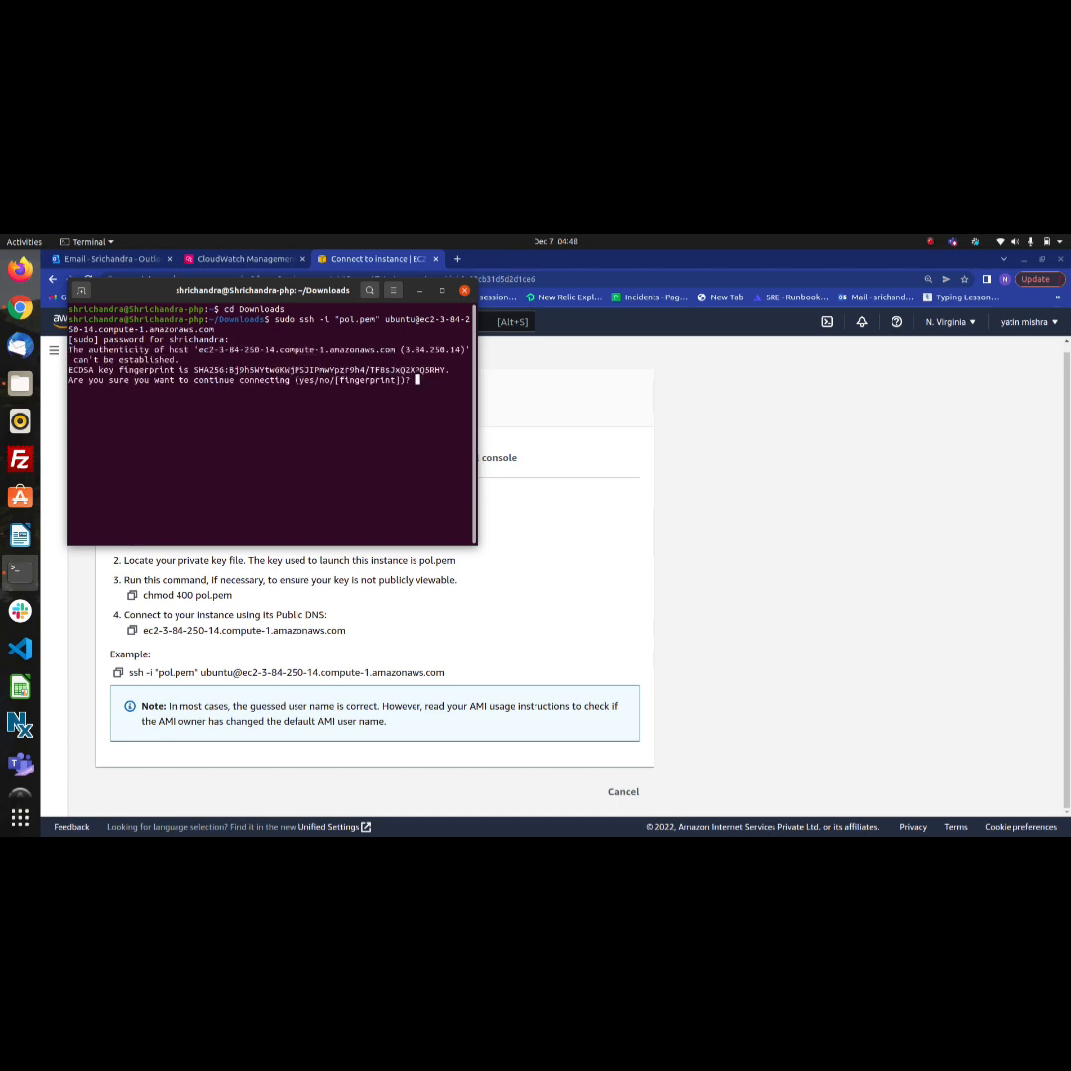
Maximize the Terminal window and answer yes to continue connecting to the instance
left_click(442, 292)
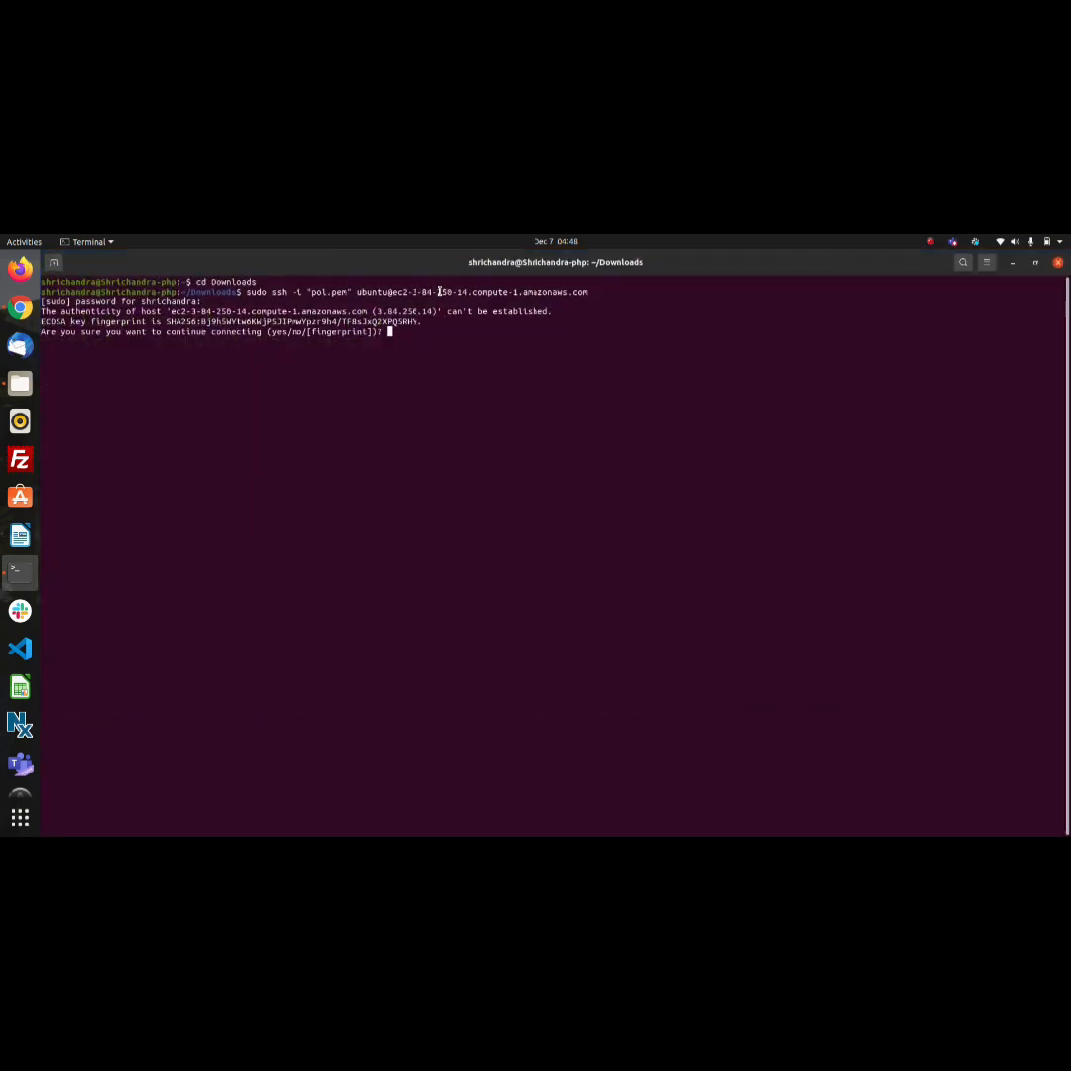
type("yes")
key("Return")
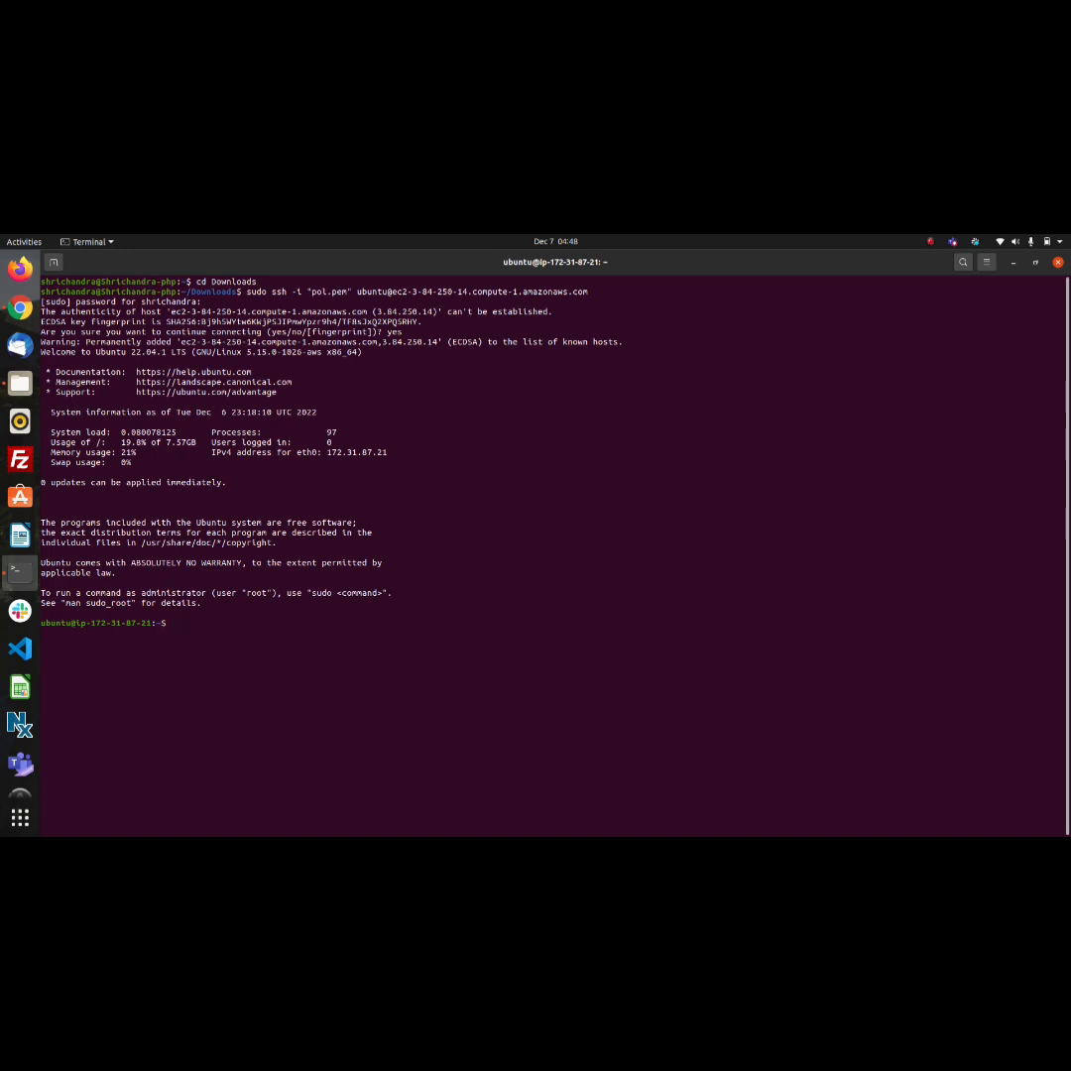
Update the instance's package lists with sudo apt-get update
type("sudo apt")
type(" updat")
key("BackSpace")
key("BackSpace")
key("BackSpace")
key("BackSpace")
key("BackSpace")
key("BackSpace")
type("-get update")
key("Return")
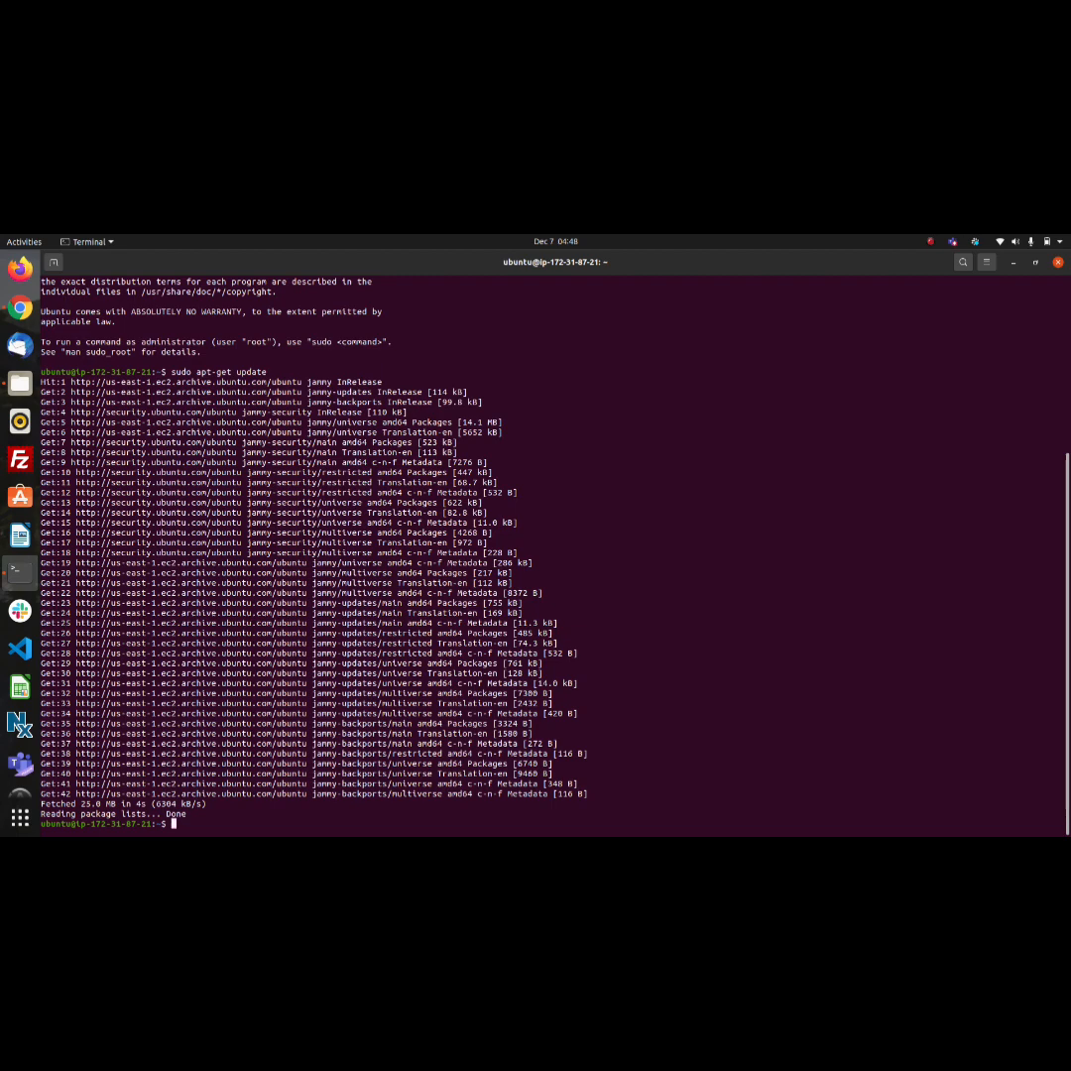
Install the stress package on the instance with sudo apt-get install stress
type("sudo apt-get install stress")
key("Return")
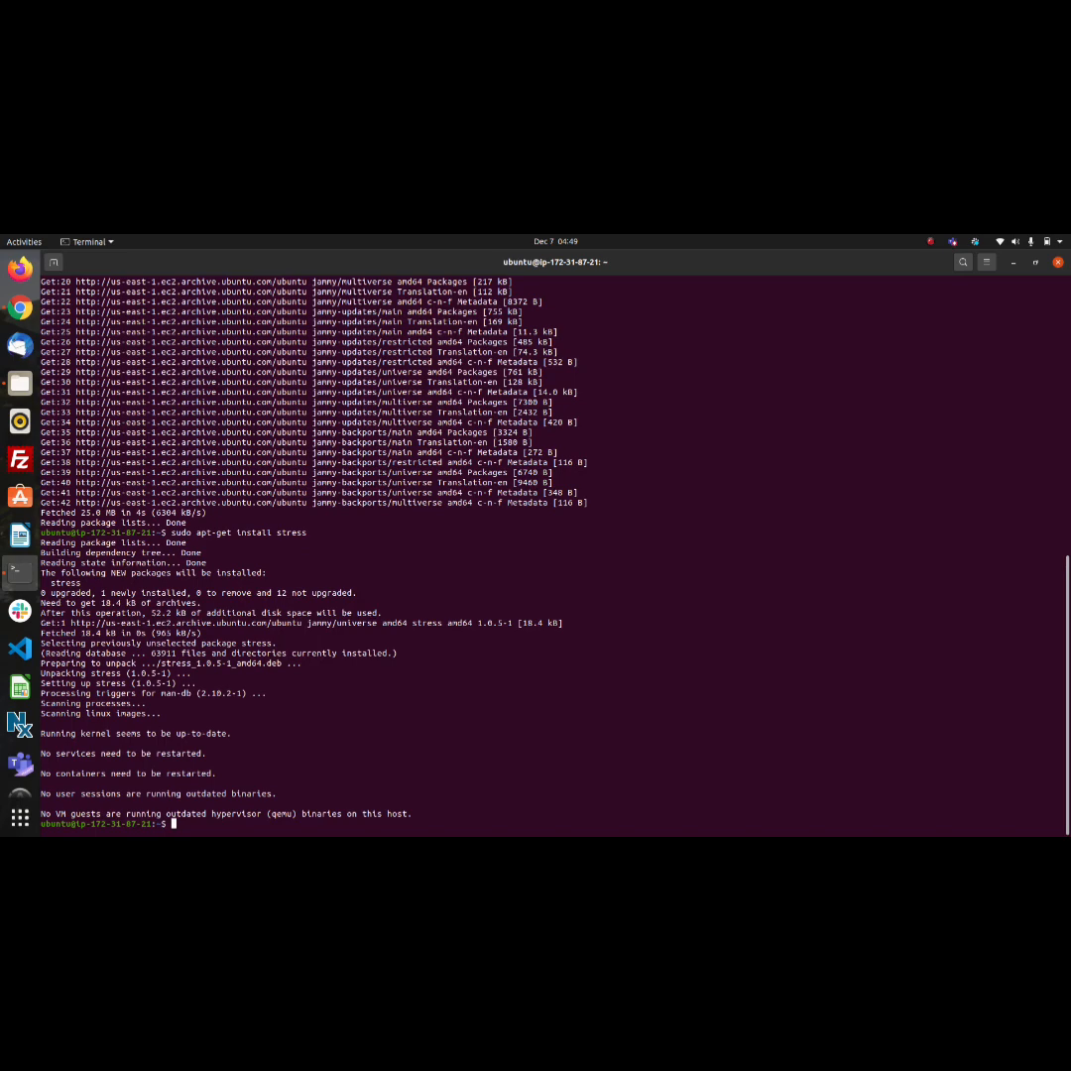
Start a CPU load on the instance by running stress --cpu 1
type("stress --cpu 1")
key("Return")
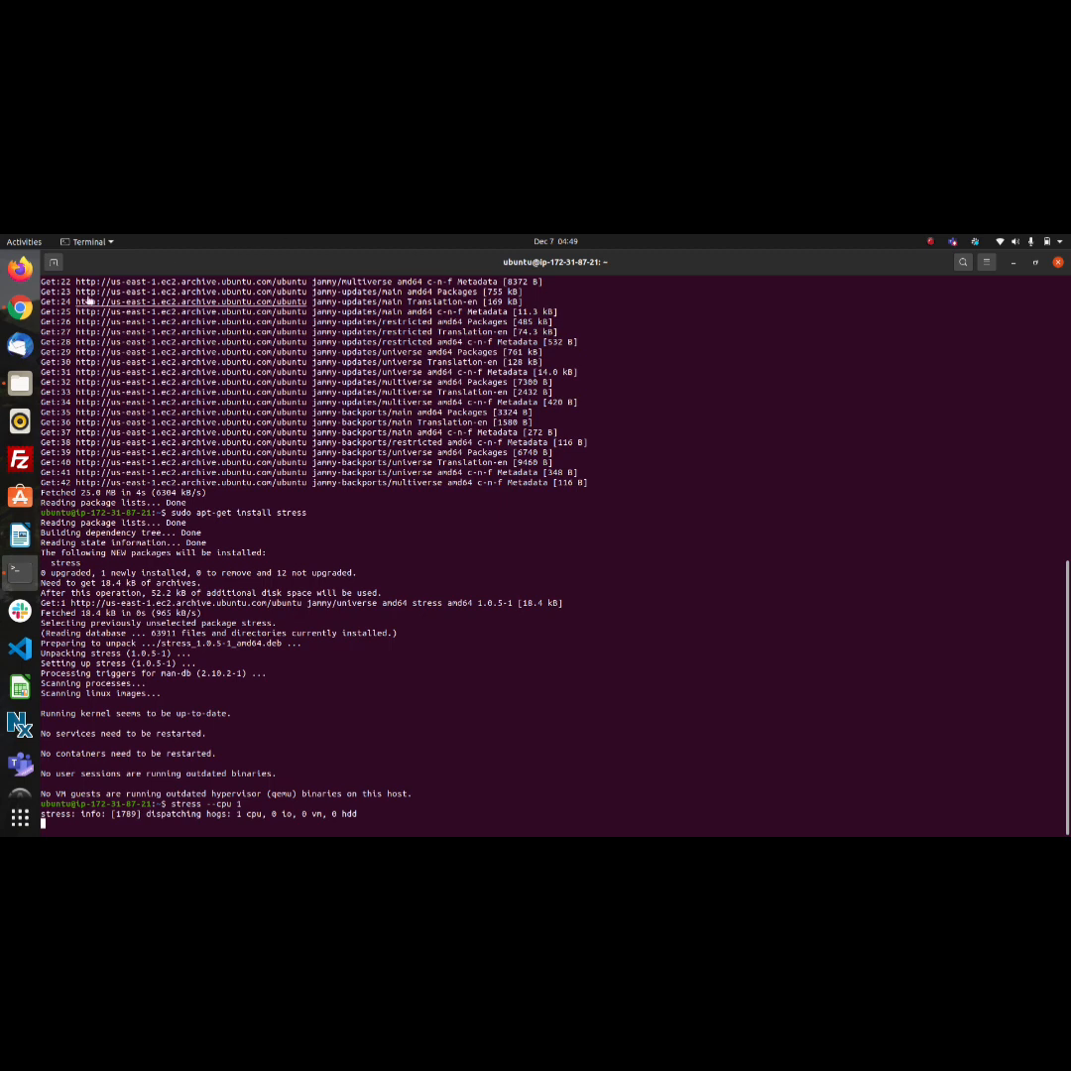
Switch to Chrome, check the cpu_utilization alarm in CloudWatch, and view the details of cloudwatch-ec2 in the EC2 instances list
left_click(20, 308)
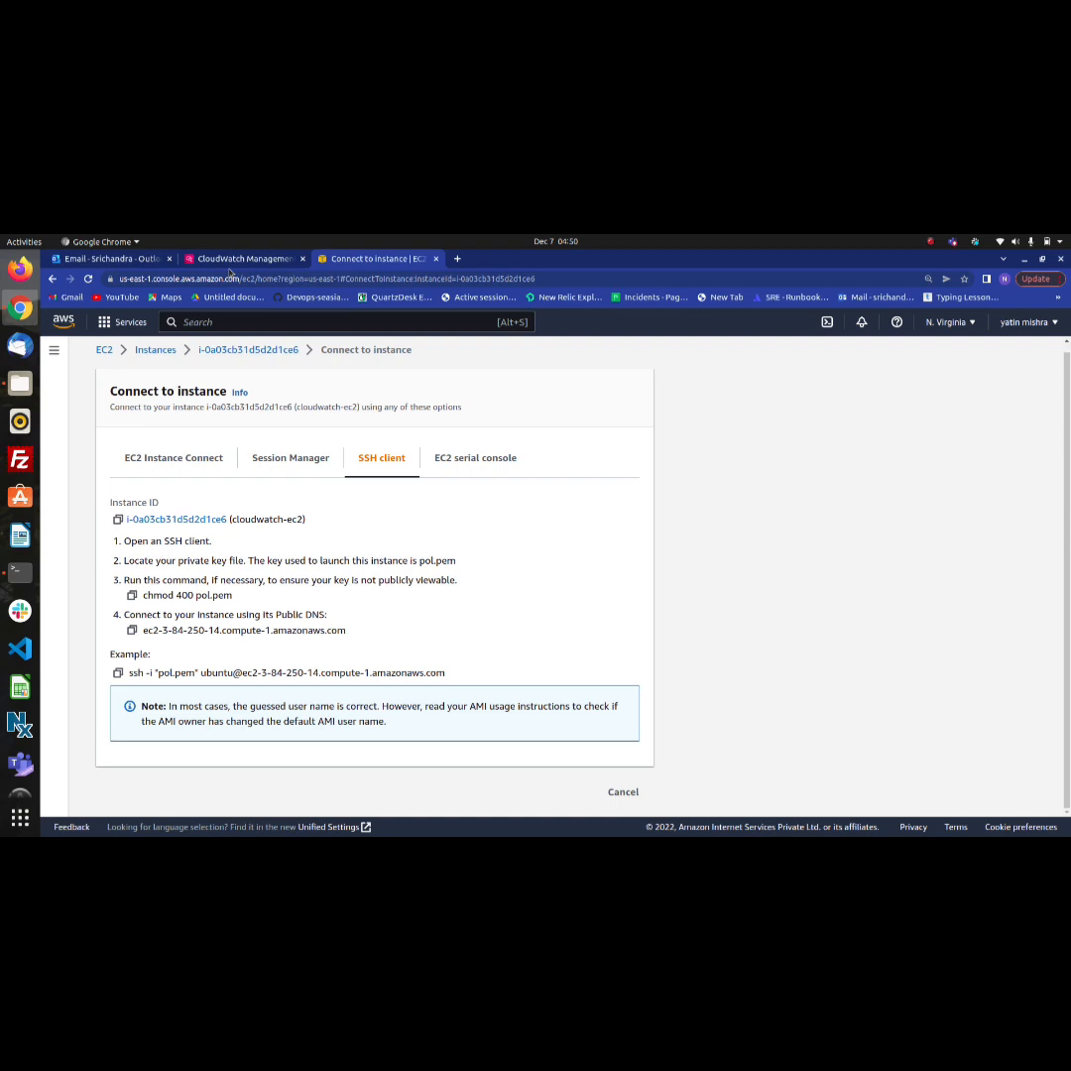
left_click(230, 260)
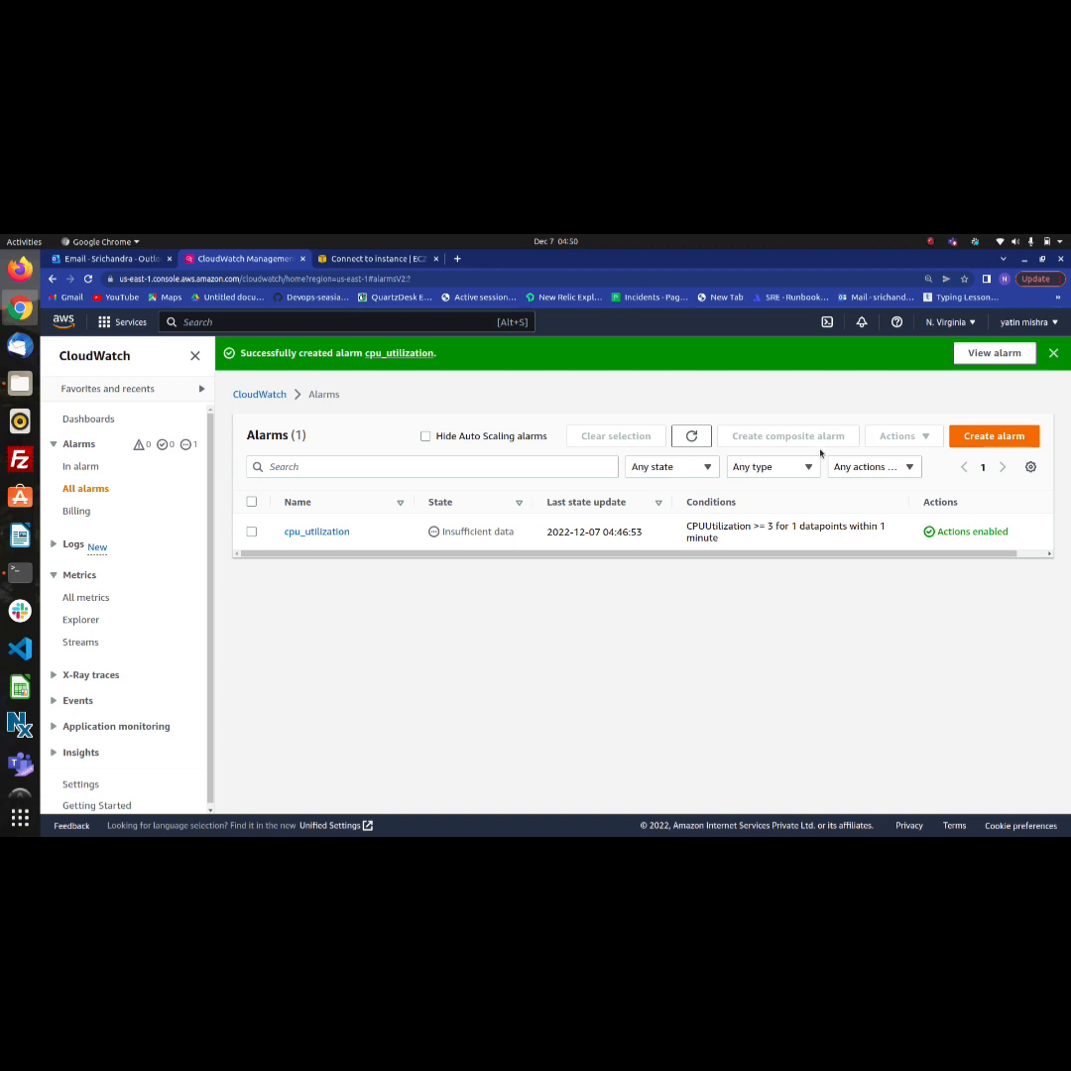
left_click(380, 260)
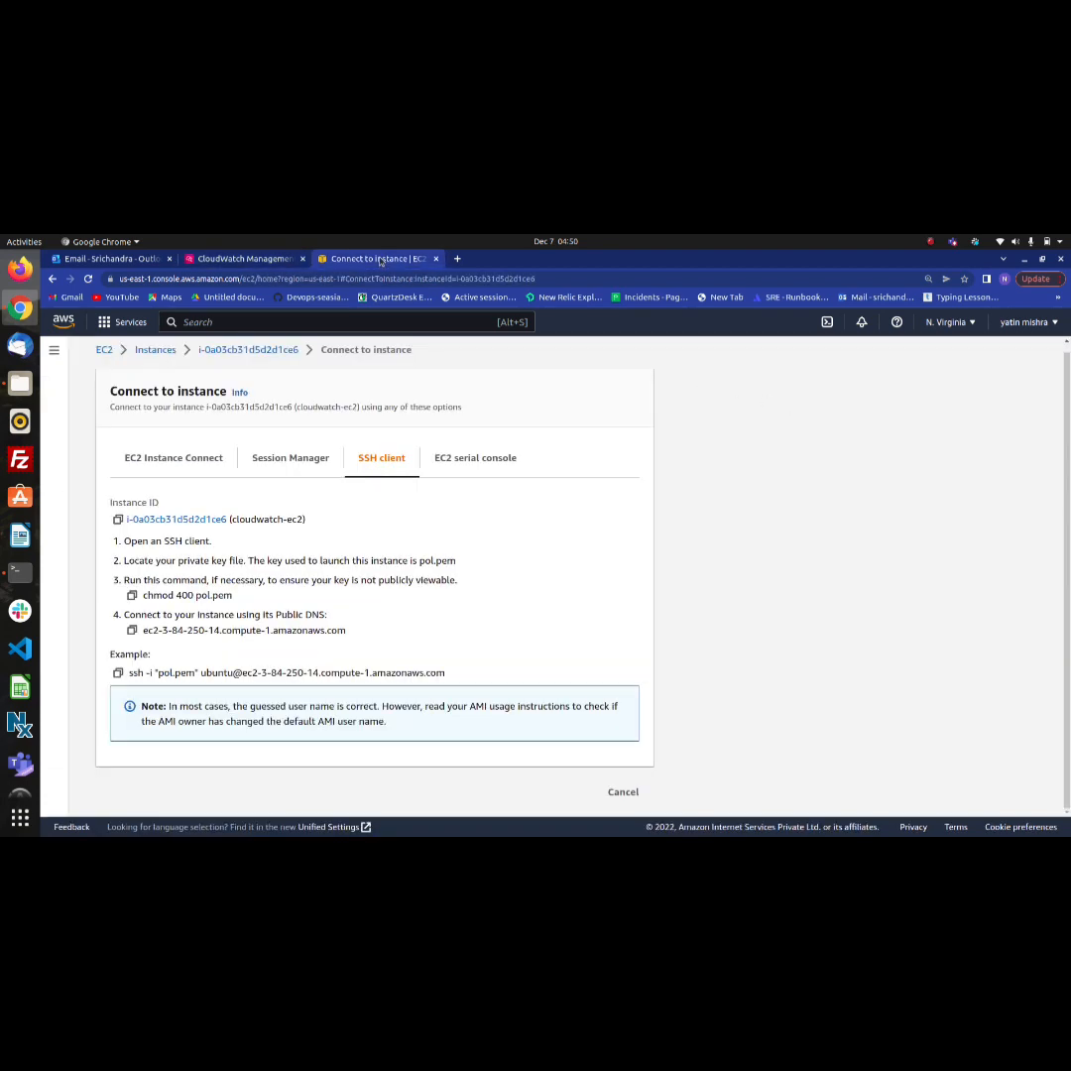
left_click(169, 351)
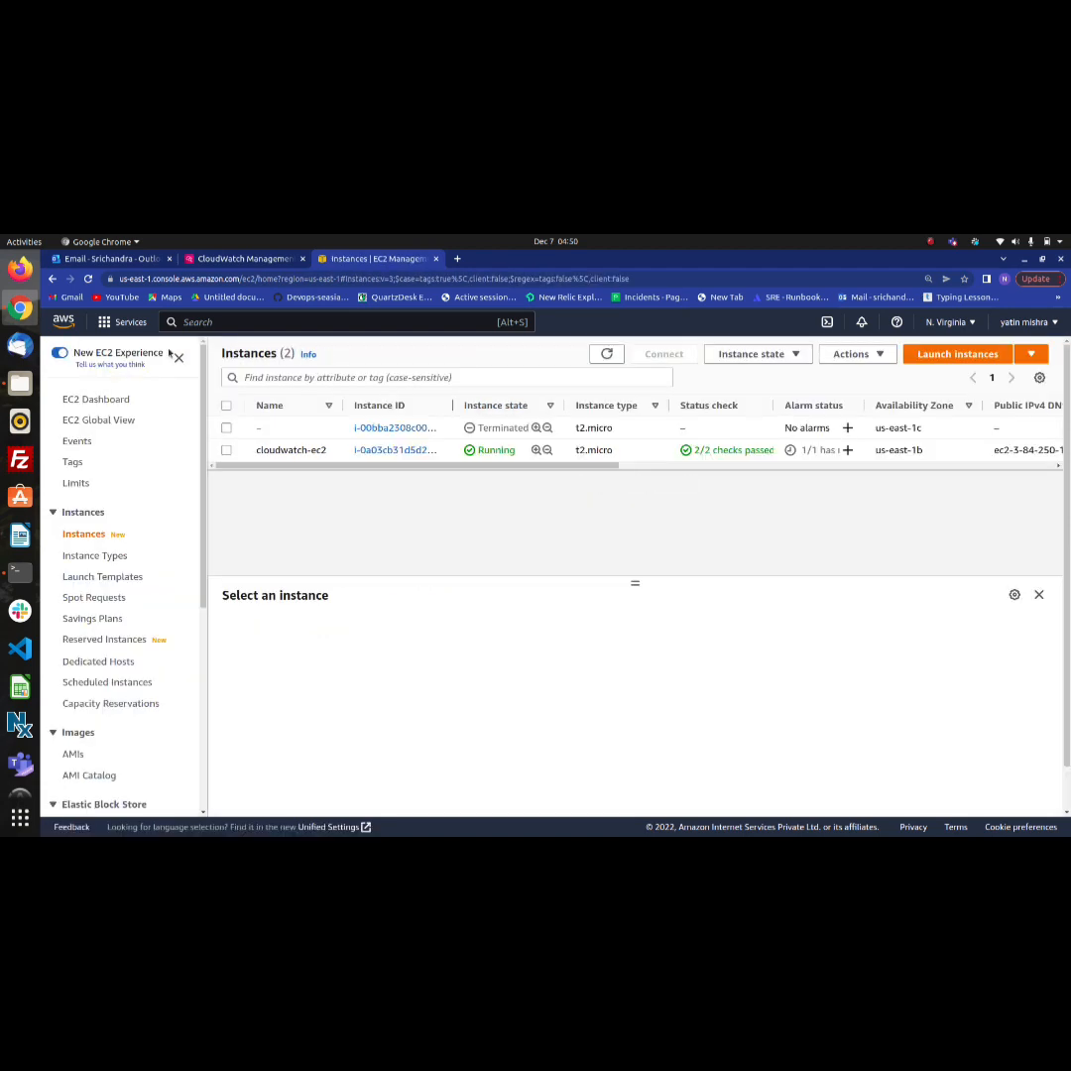
left_click(226, 450)
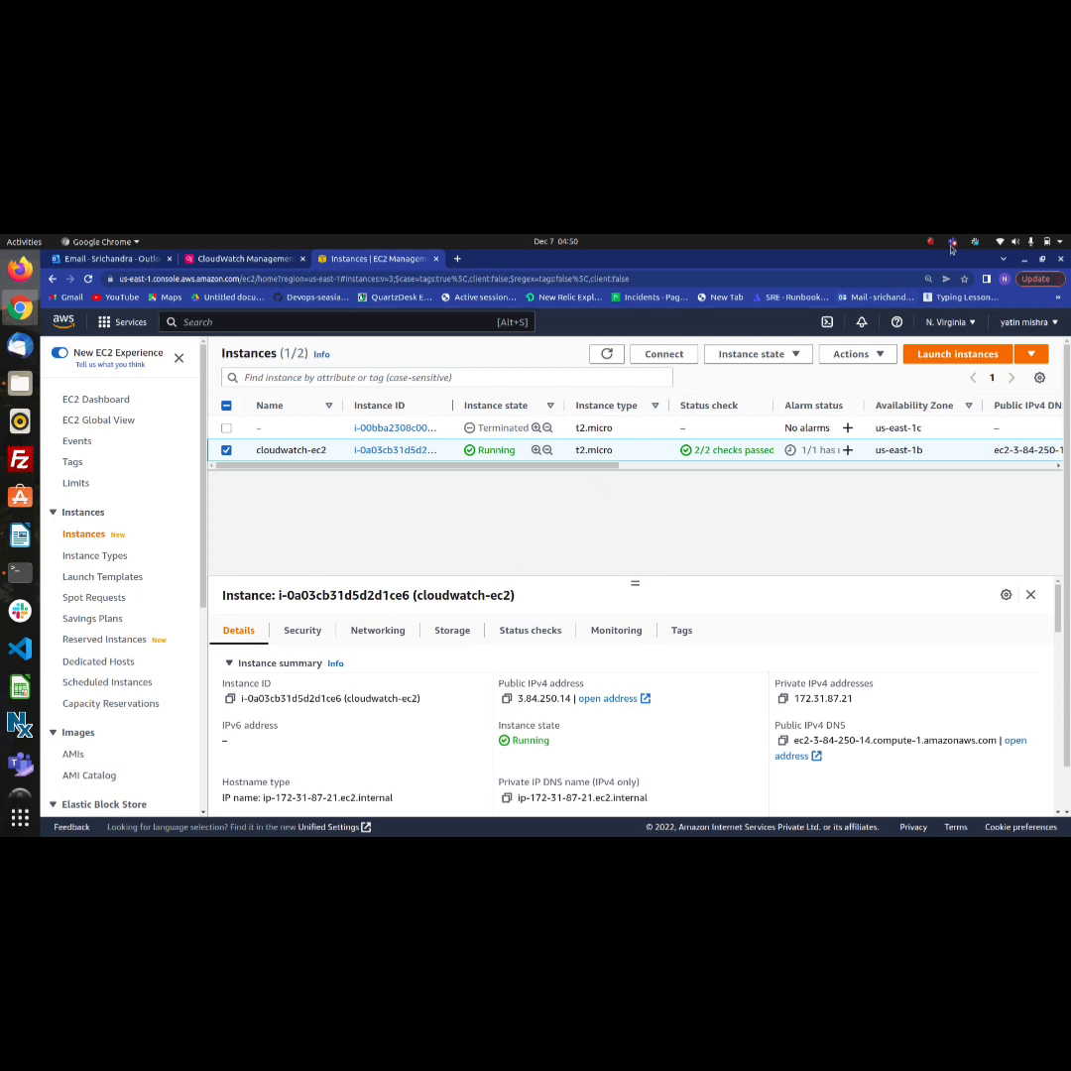
left_click(932, 242)
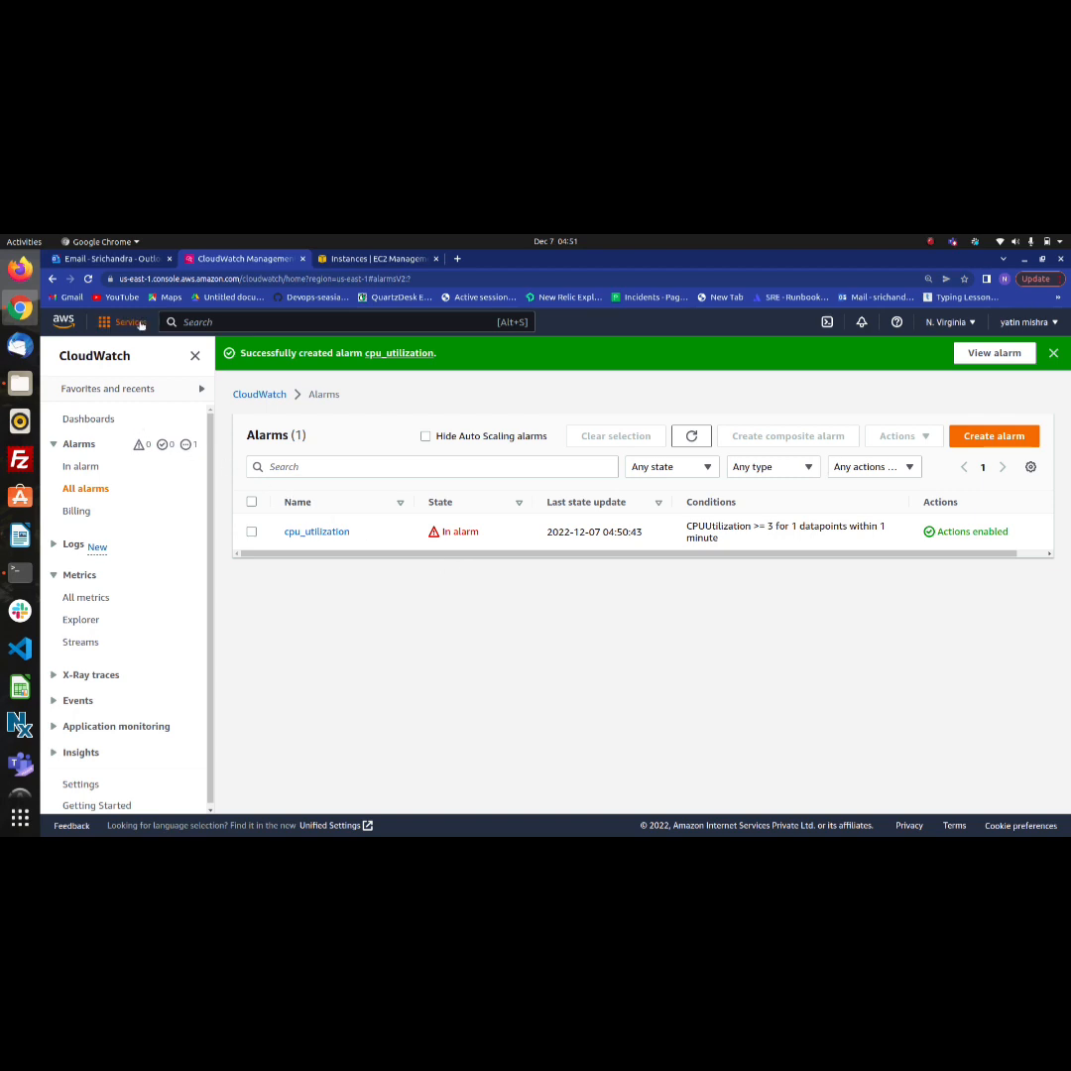
Read the newest AWS Notifications email about the cpu_utilization alarm in Outlook, and return to the CloudWatch alarms list
left_click(119, 259)
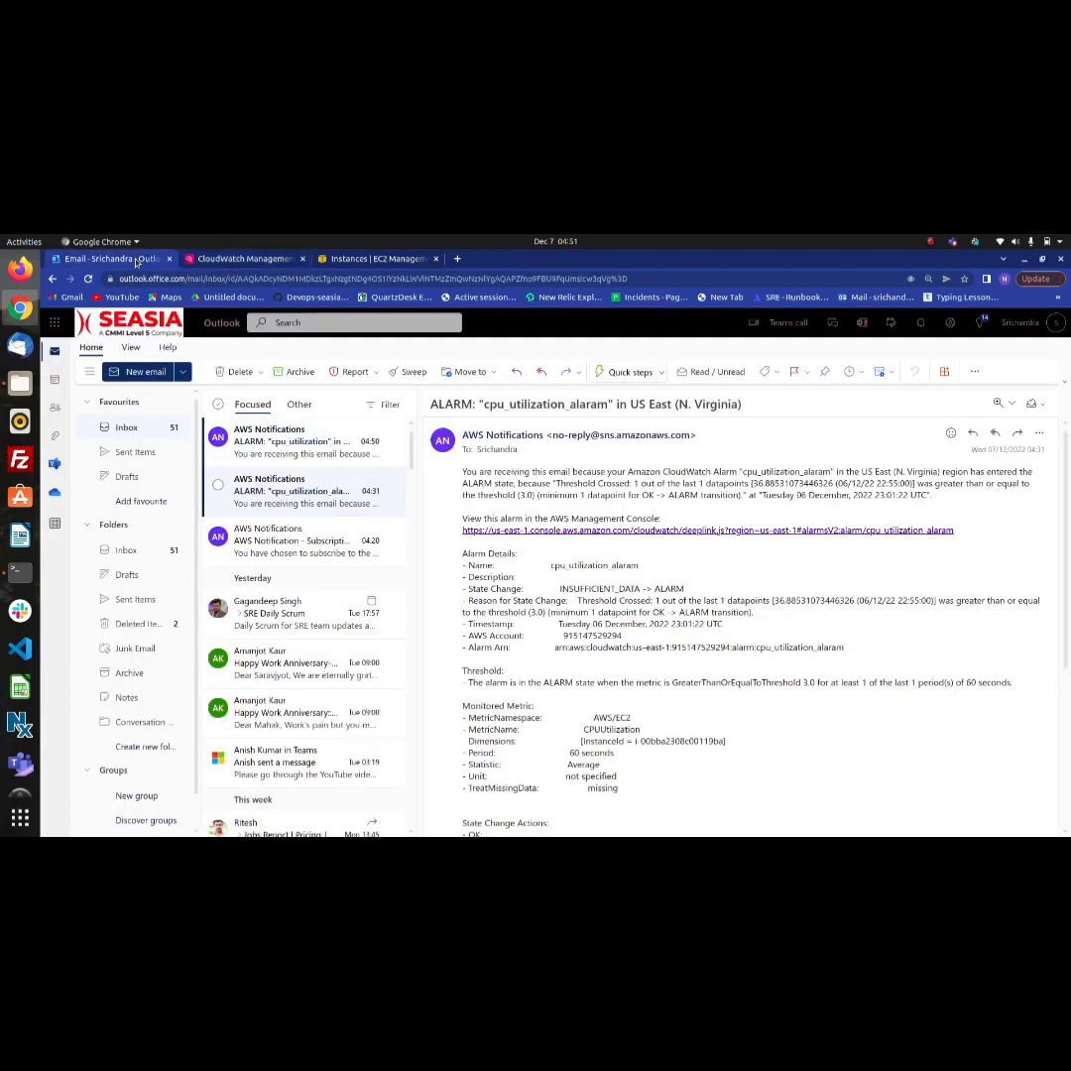
left_click(290, 445)
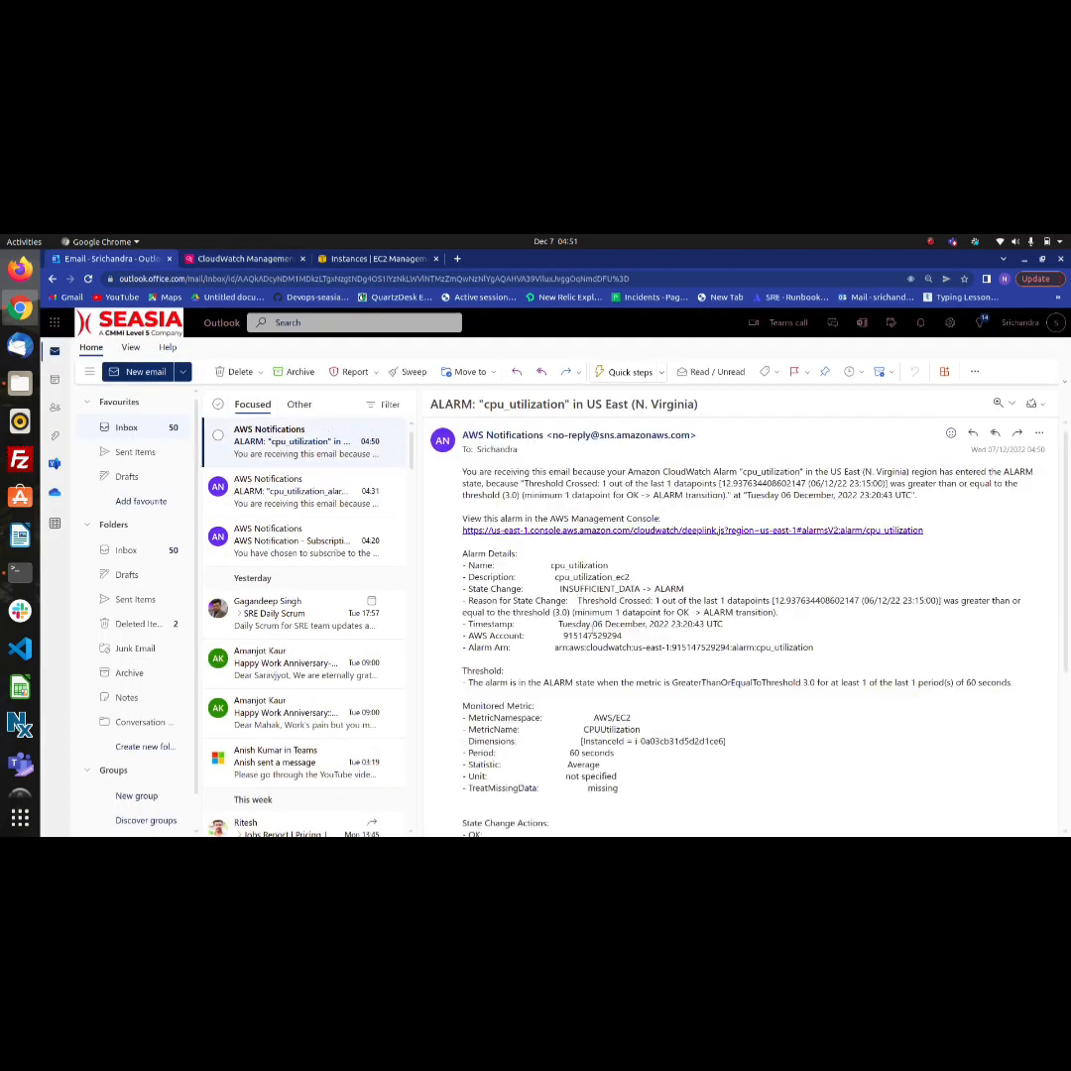
scroll(592, 630, "down", 3)
scroll(592, 630, "down", 1)
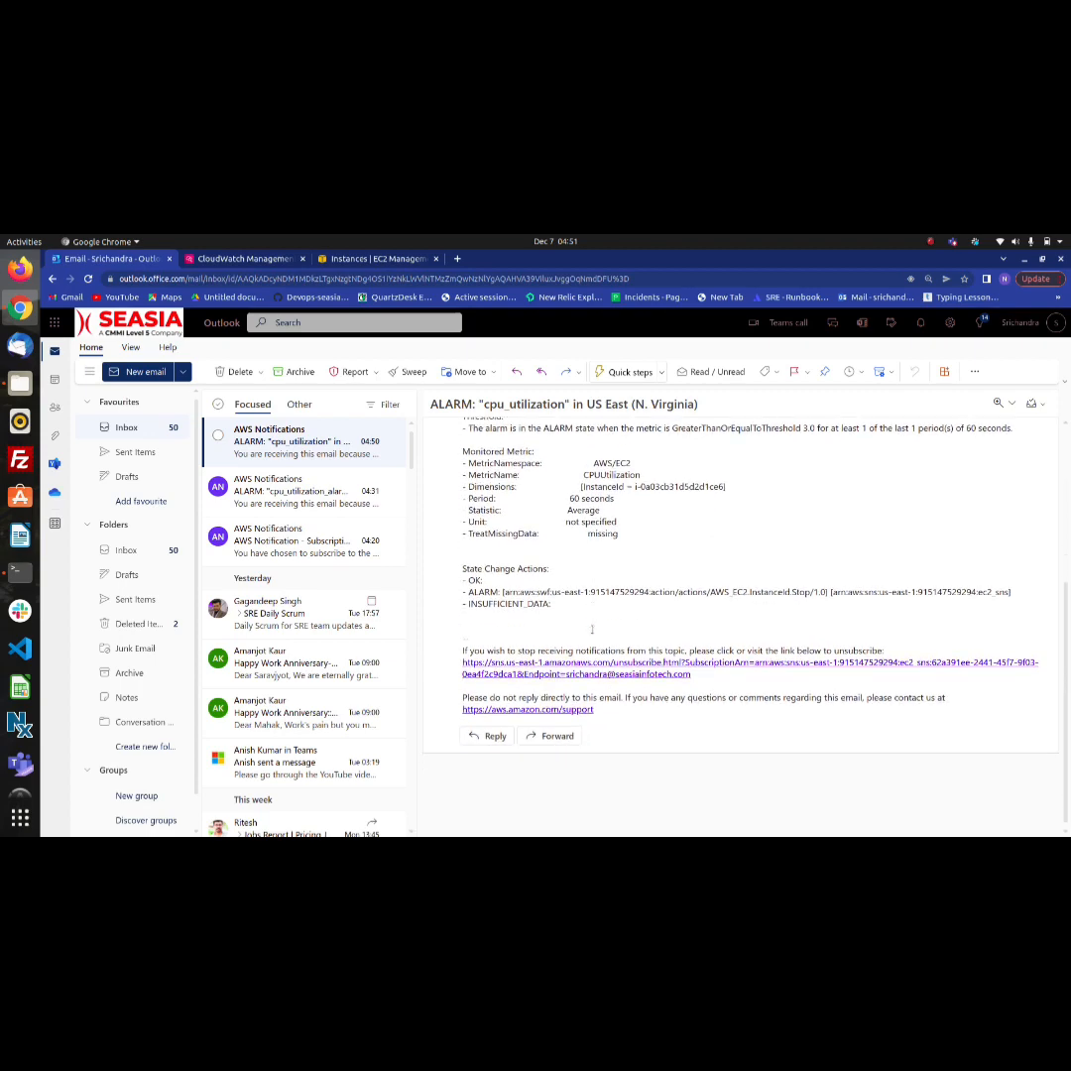
scroll(593, 630, "up", 5)
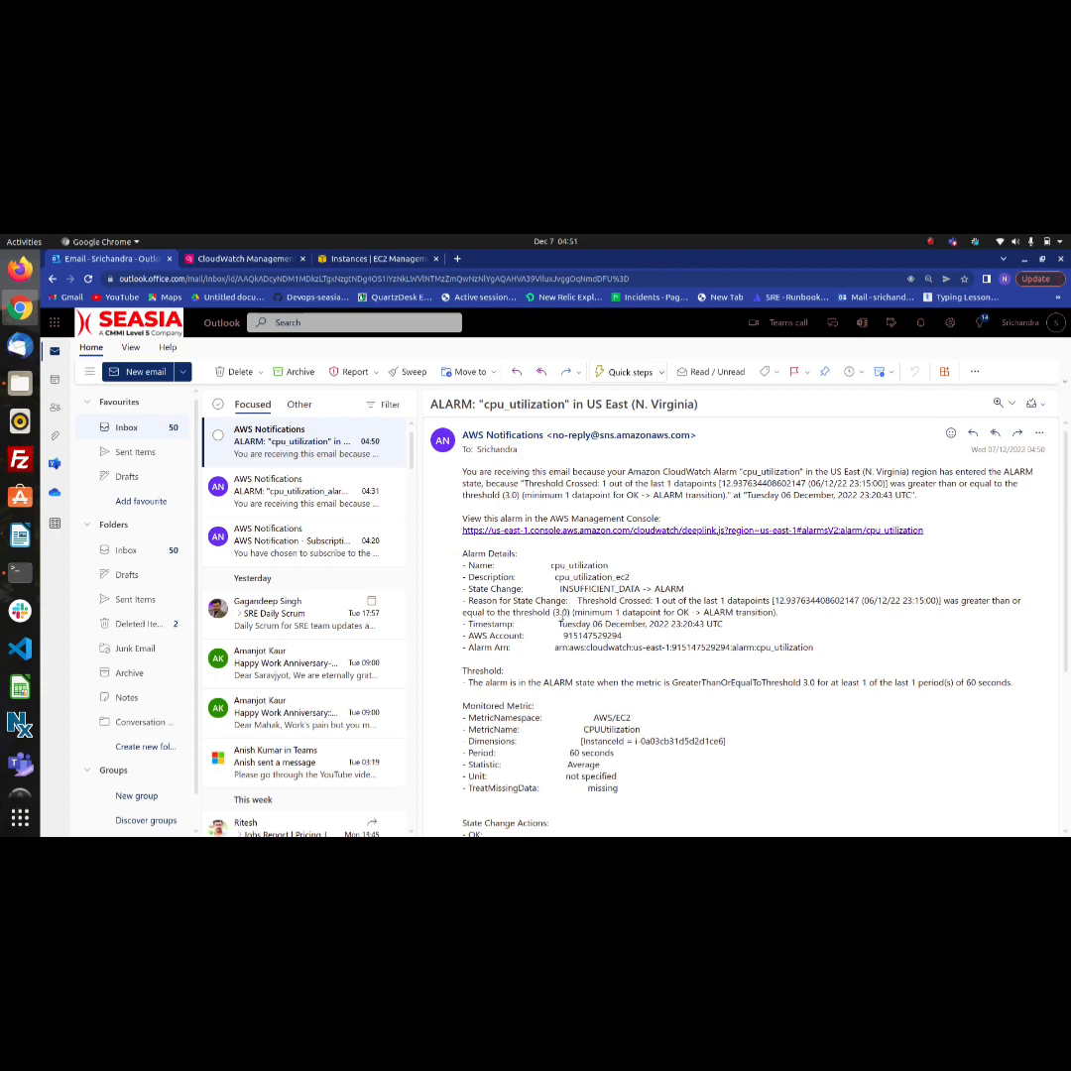
left_click(220, 258)
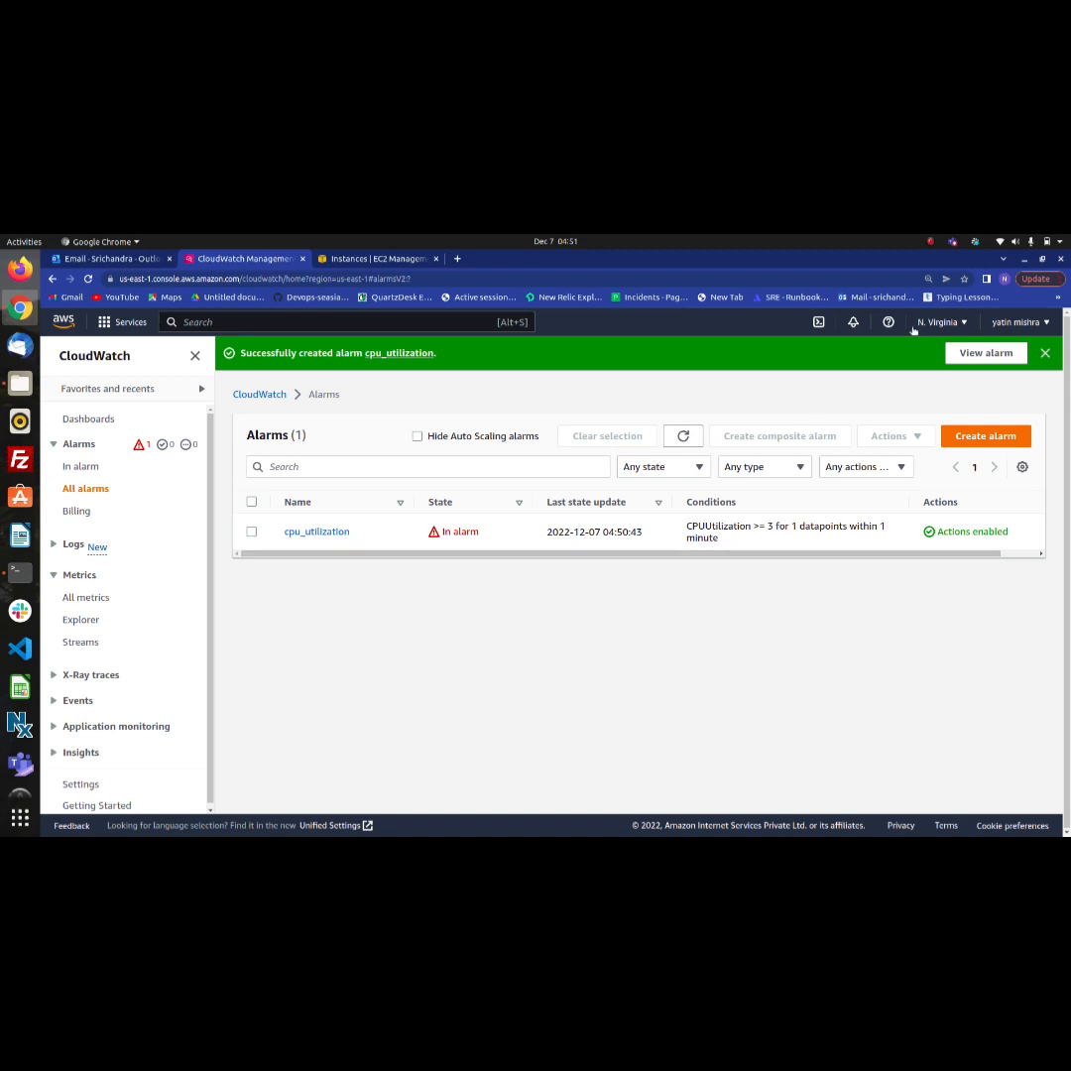
left_click(931, 241)
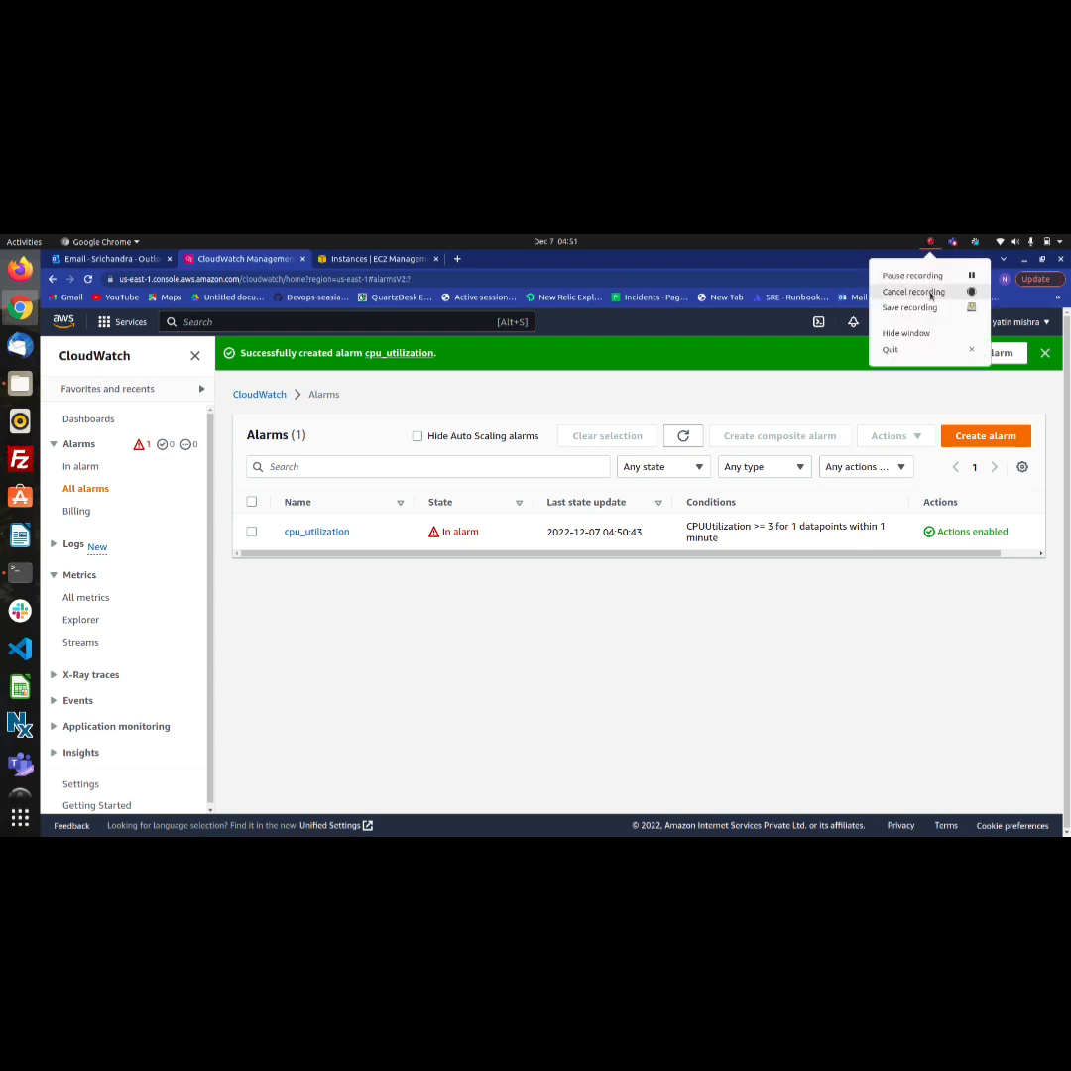